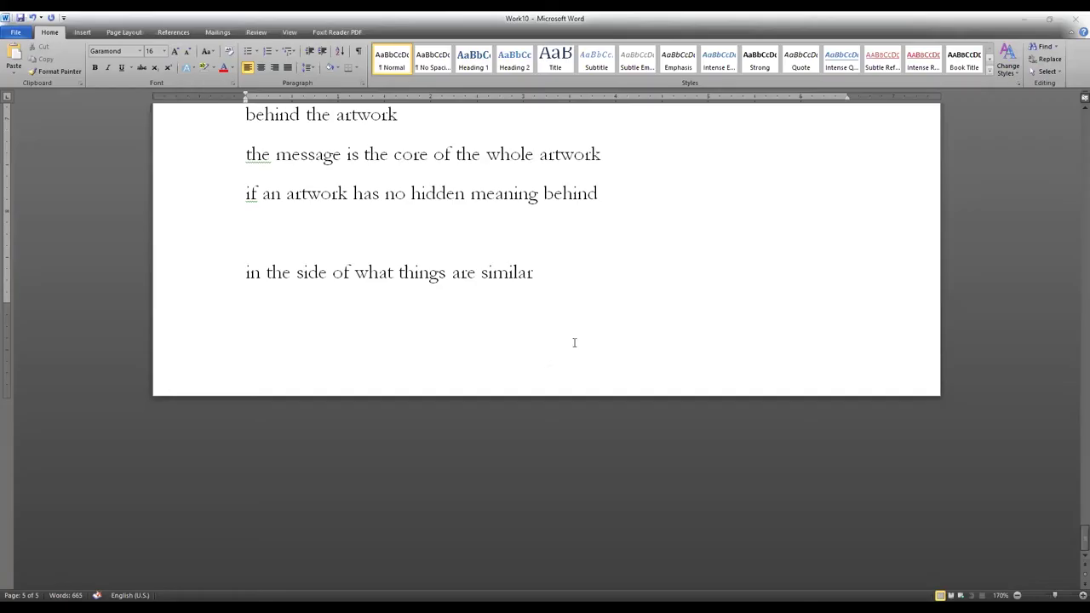
Look back through the lesson notes from the last page to the Work/Study 49 heading on page one
scroll(574, 343, up, 4)
scroll(575, 341, down, 2)
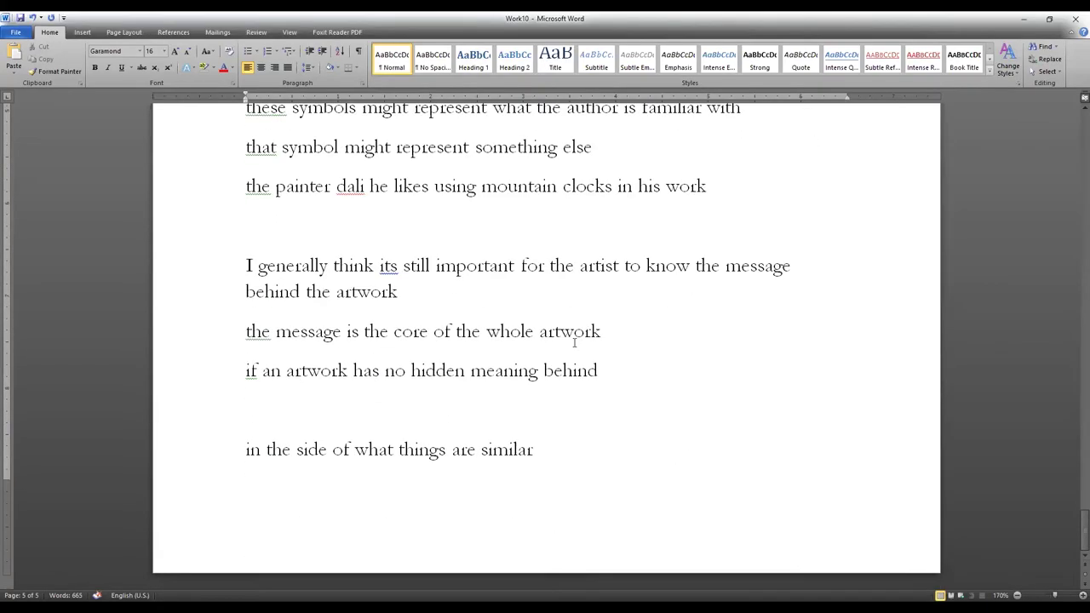
scroll(576, 334, up, 3)
scroll(577, 340, down, 3)
drag(621, 389, 251, 166)
scroll(268, 244, up, 10)
scroll(269, 244, up, 10)
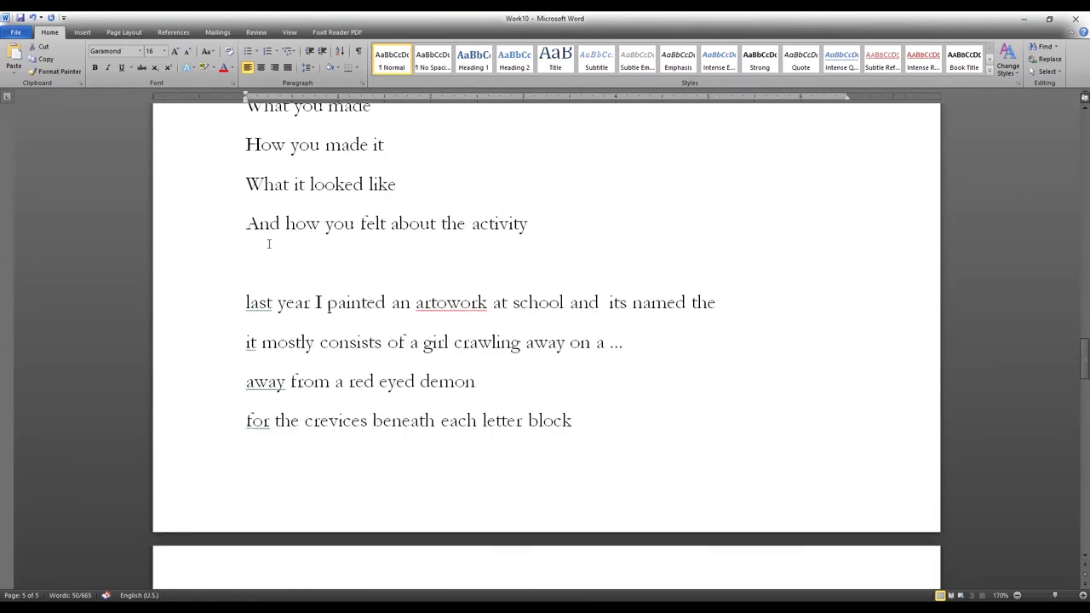
drag(256, 290, 577, 477)
scroll(577, 470, down, 3)
scroll(577, 474, down, 2)
click(577, 475)
scroll(435, 454, up, 20)
scroll(435, 454, up, 15)
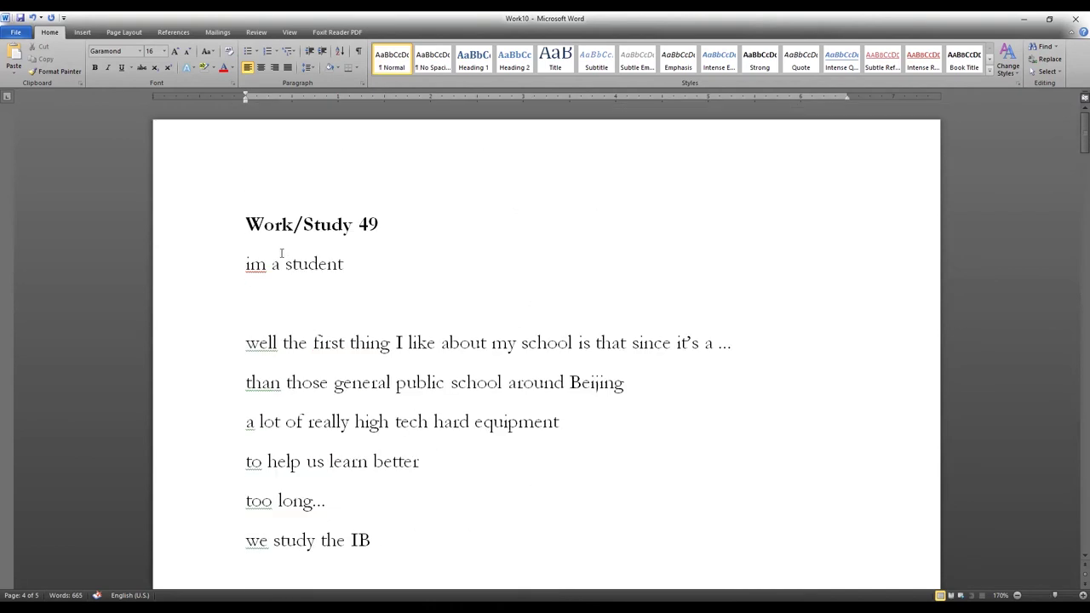
Review the student's Work/Study 49 answer, from the line on liking the school to "we study the IB"
click(243, 223)
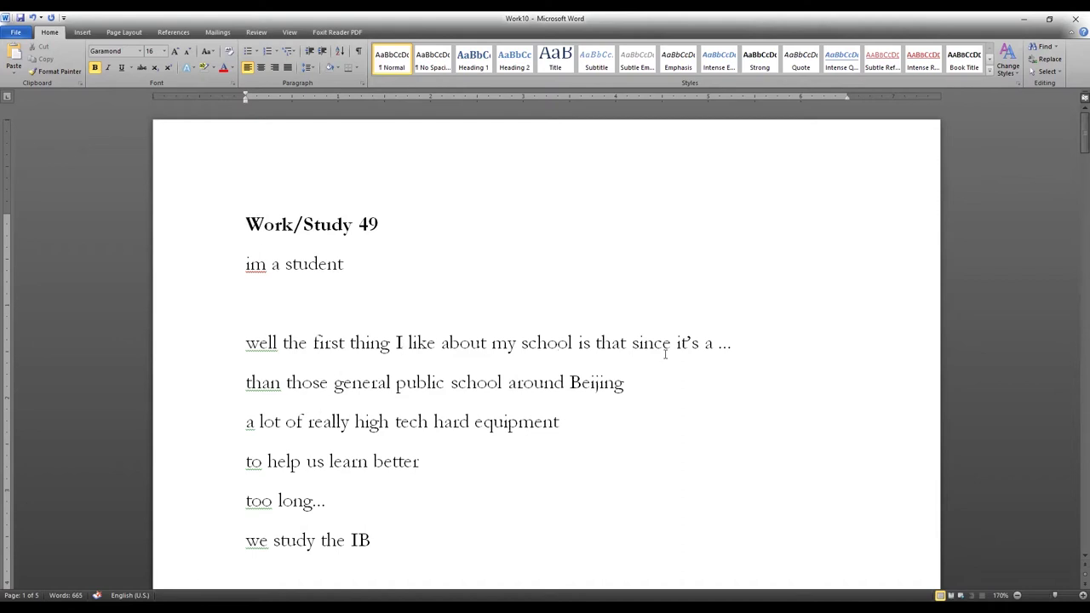
drag(246, 342, 369, 254)
click(430, 537)
click(371, 282)
drag(259, 344, 392, 536)
scroll(241, 358, down, 20)
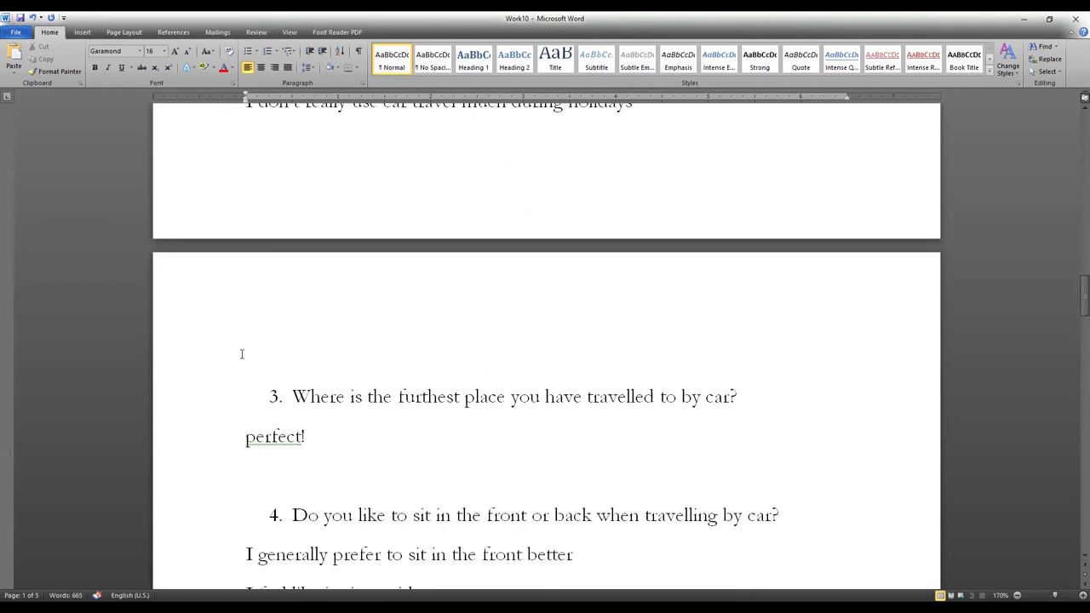
scroll(241, 354, up, 20)
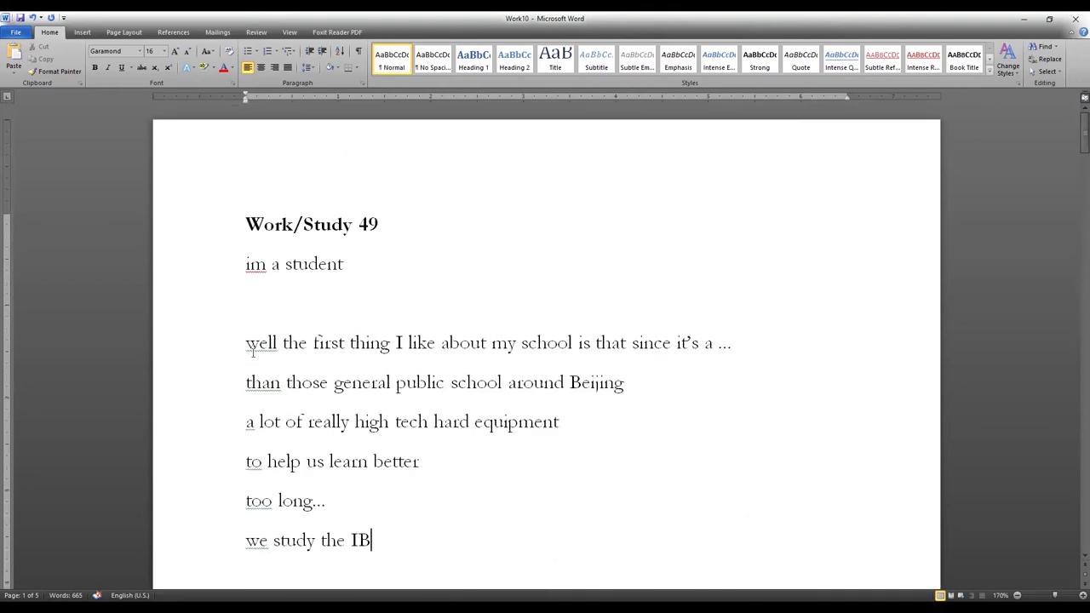
click(253, 349)
drag(247, 348, 364, 356)
click(365, 356)
Insert a blank line below "than those general public school around Beijing" and turn on Track Changes
click(637, 386)
key(Return)
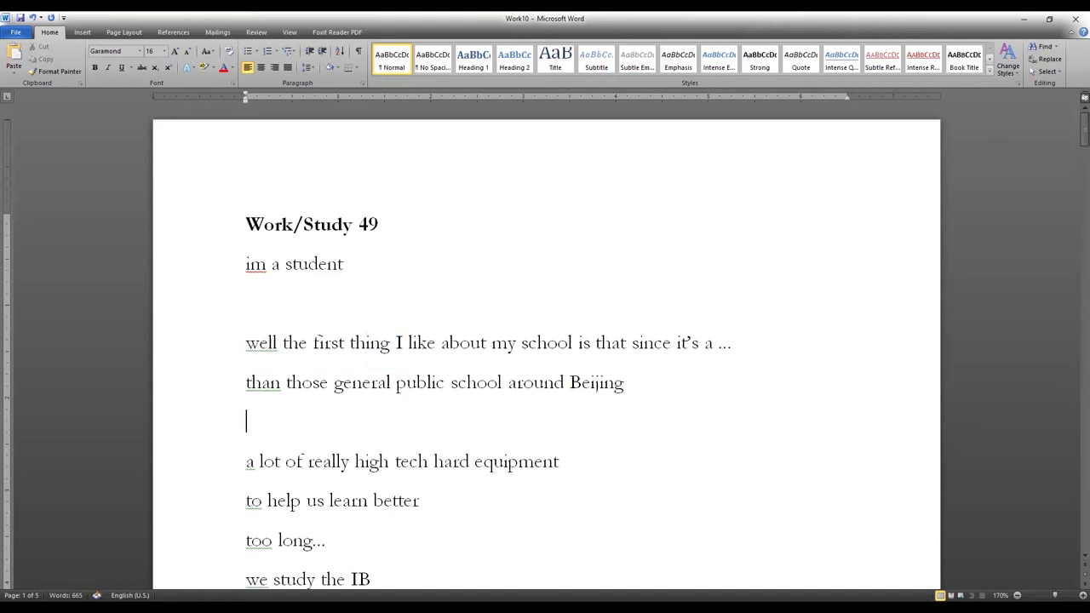
text(i)
click(256, 33)
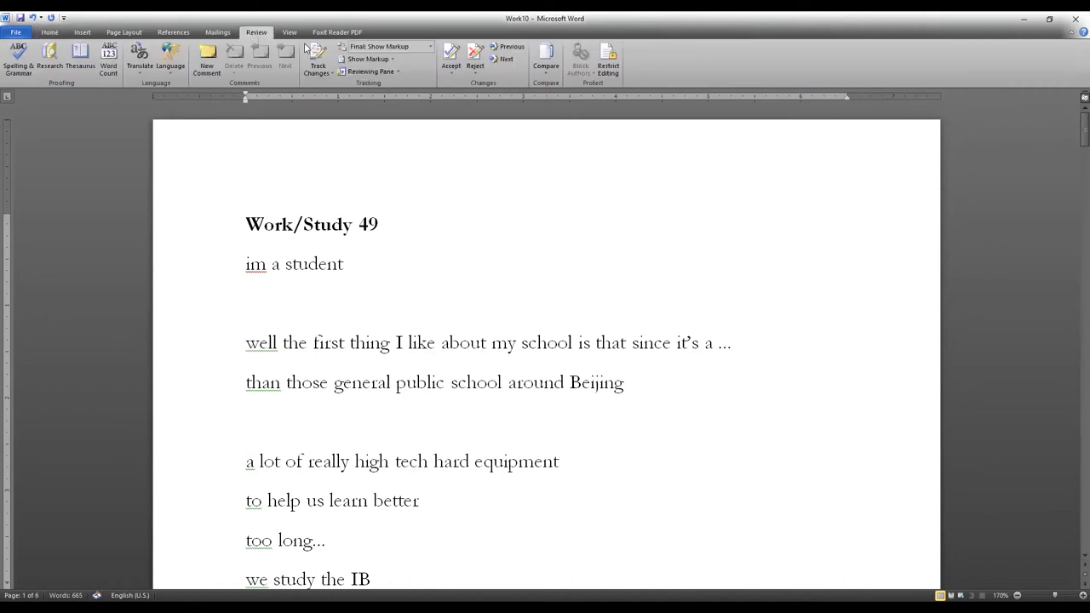
Correct the line about Beijing schools by replacing "those" with "the" and making "school" plural
double_click(307, 382)
text(the)
click(530, 392)
text(s)
Add the note "not to come off as too elitist" on the blank line below the Beijing schools line
click(421, 417)
text(alitis)
key(BackSpace)
key(BackSpace)
key(BackSpace)
key(BackSpace)
key(BackSpace)
key(BackSpace)
text(not to come off as too elitist)
Replace "really high tech hard equipment" with "really nice facilities and equipment – the computers, the gym, etc."
scroll(545, 340, down, 2)
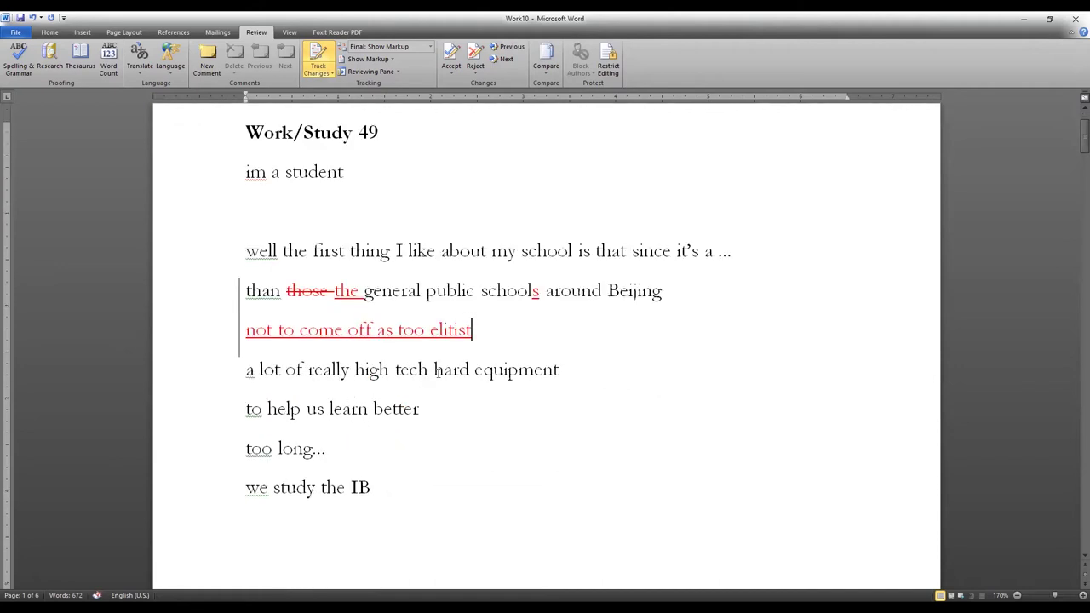
double_click(439, 373)
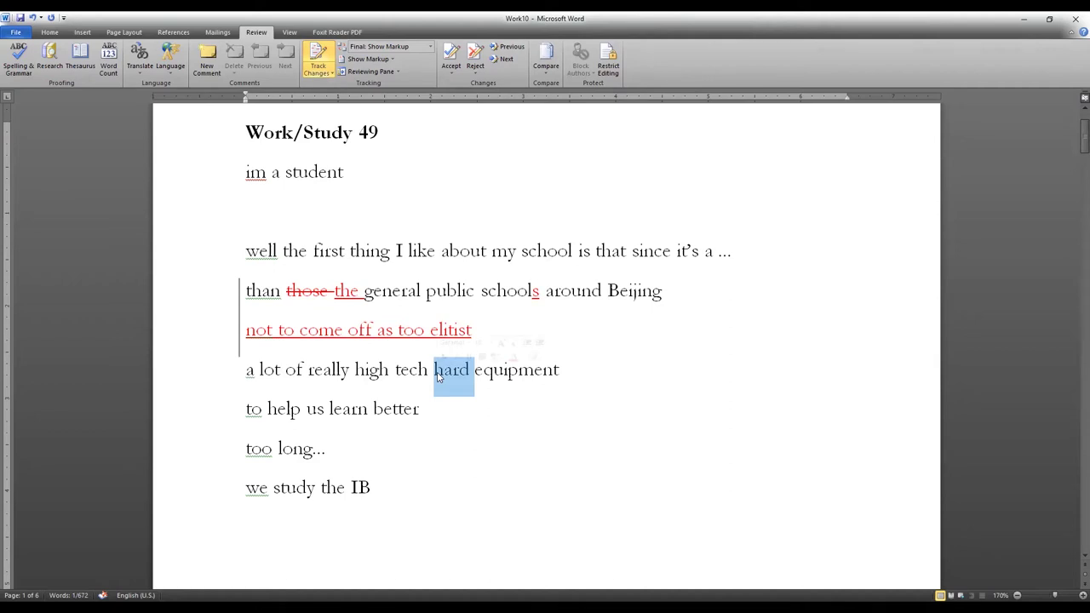
key(Delete)
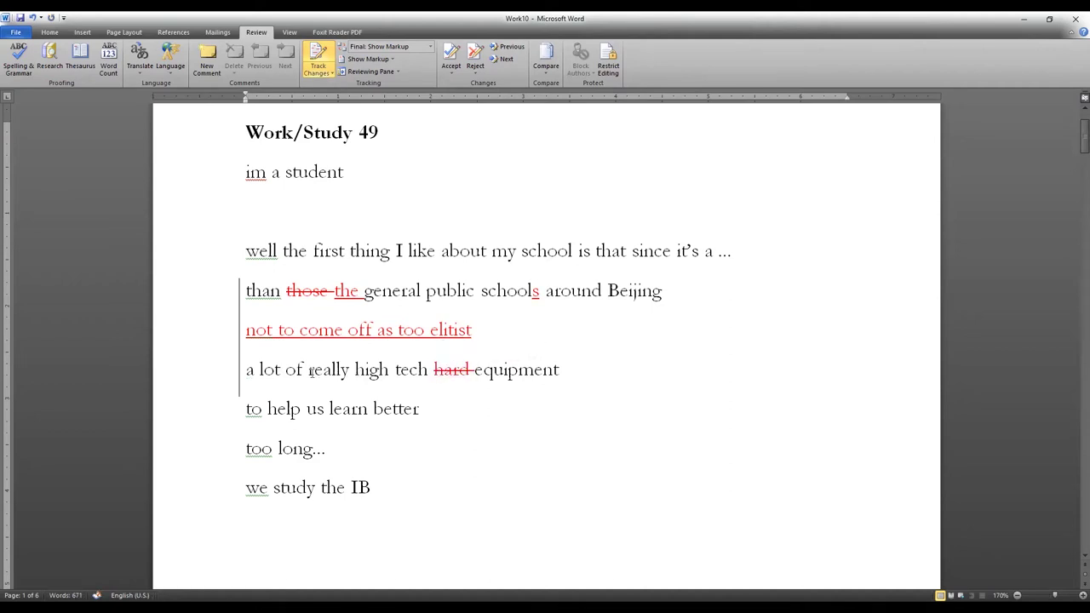
drag(308, 372, 567, 370)
text(re)
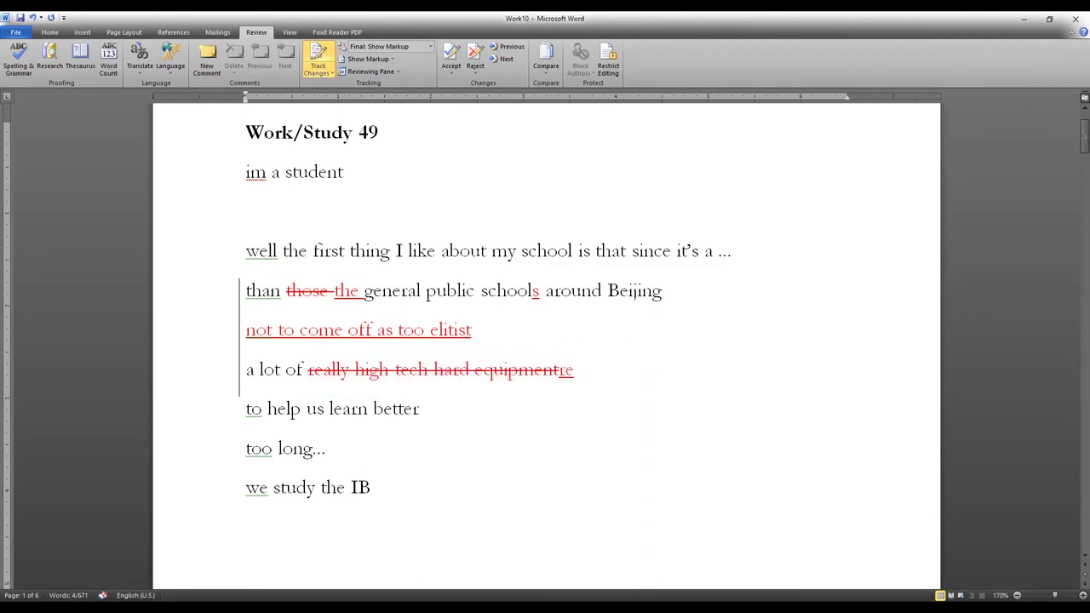
text(ally nice fa)
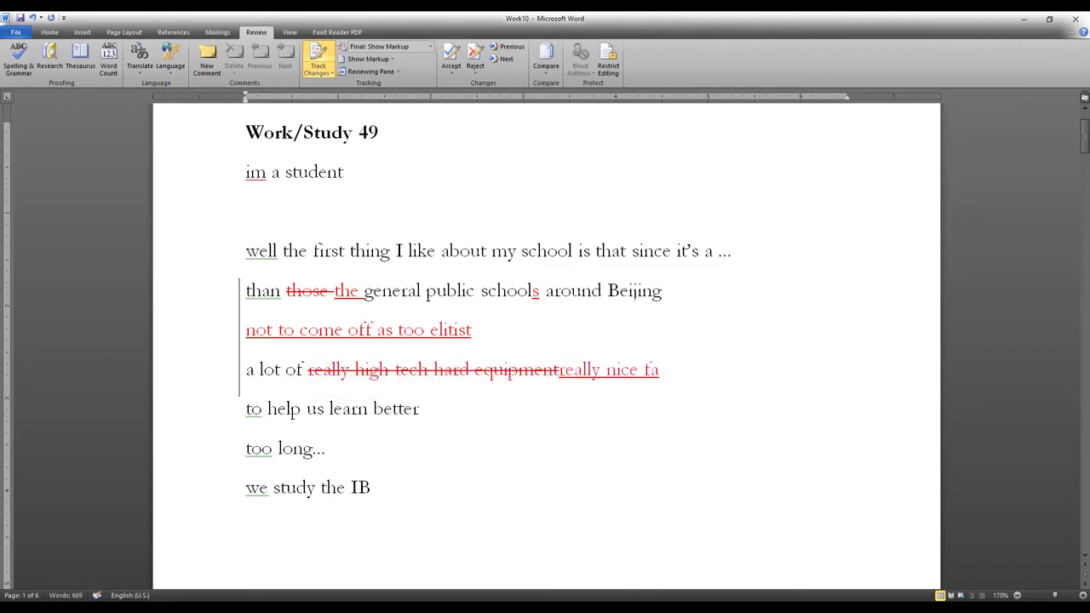
text(cilities and)
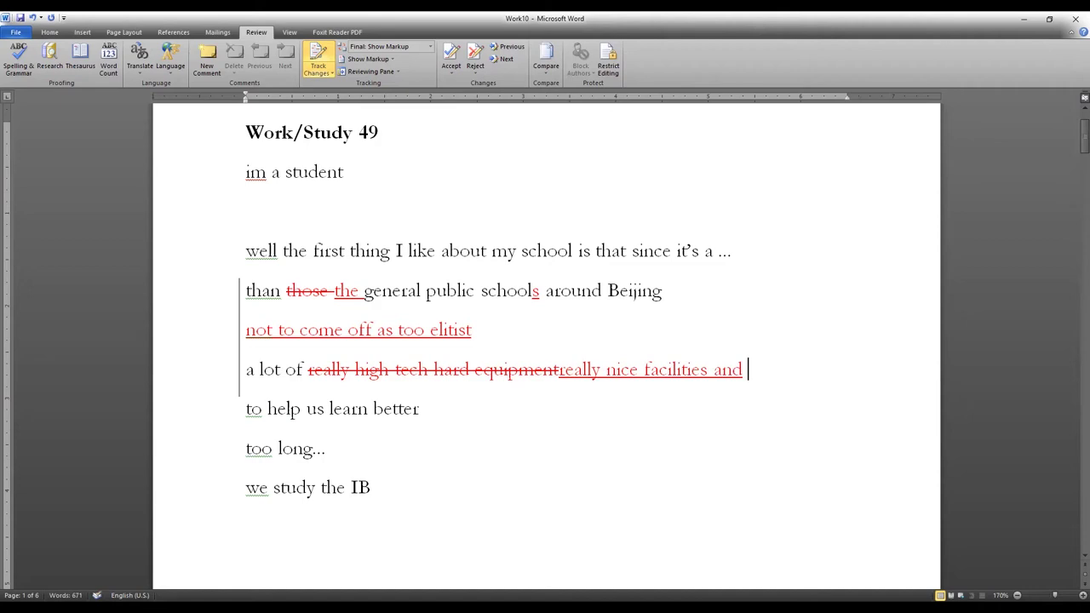
text( equipment)
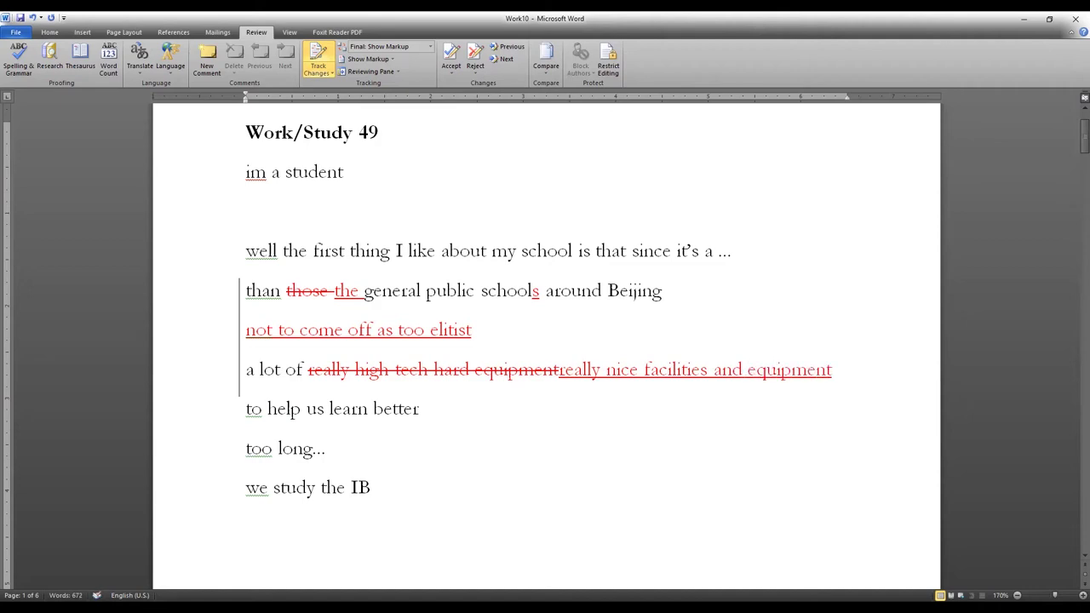
text( - the computer)
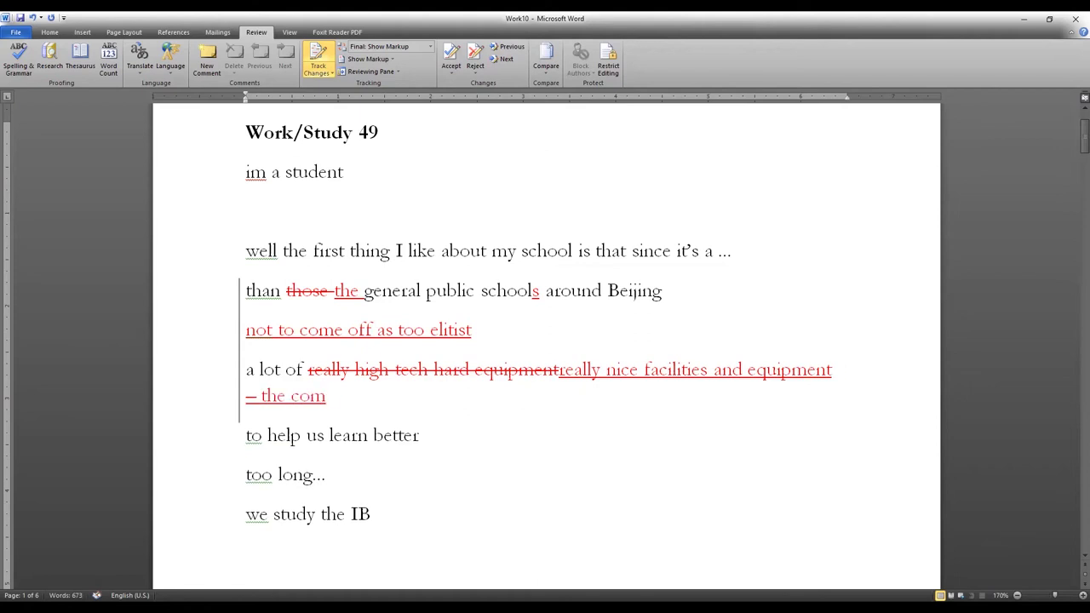
text(s, the gy)
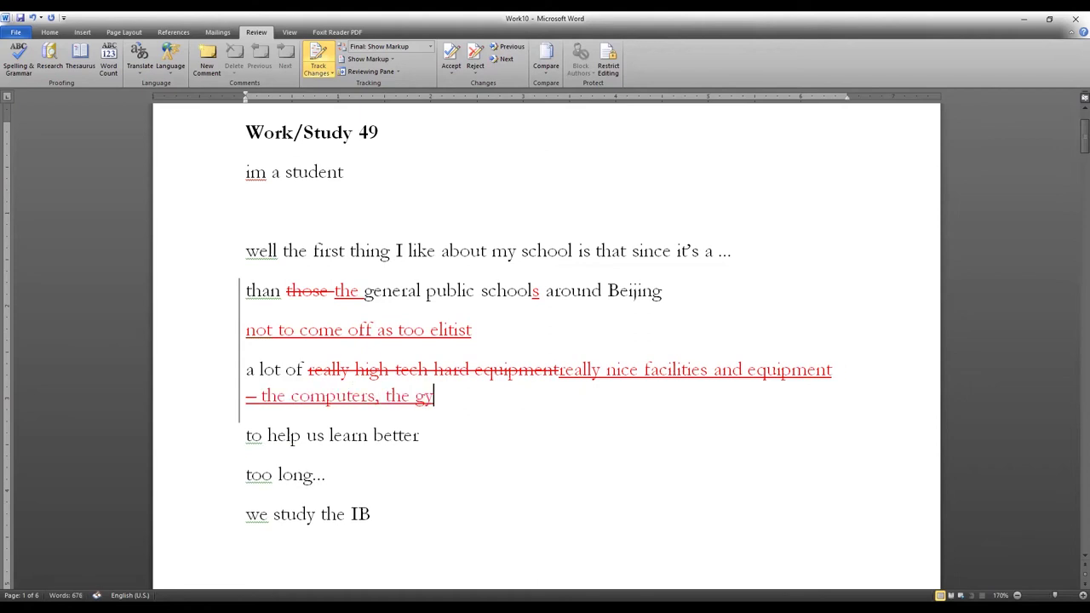
text(m, etc.)
Add a new line reading "our computer room is state of the art" below the facilities and equipment line
scroll(545, 341, down, 2)
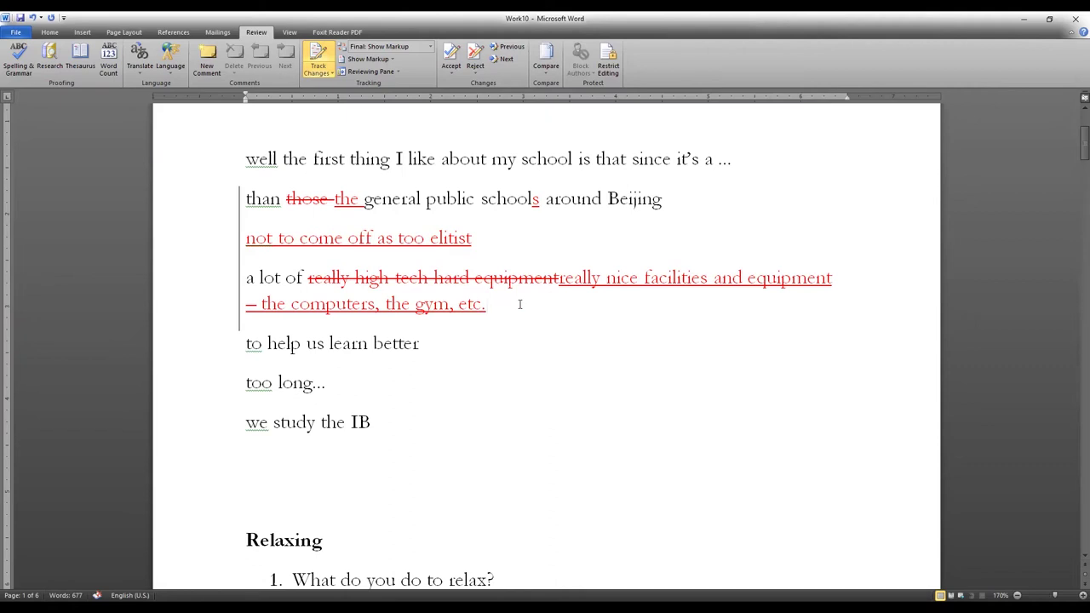
key(Return)
text(our computer r)
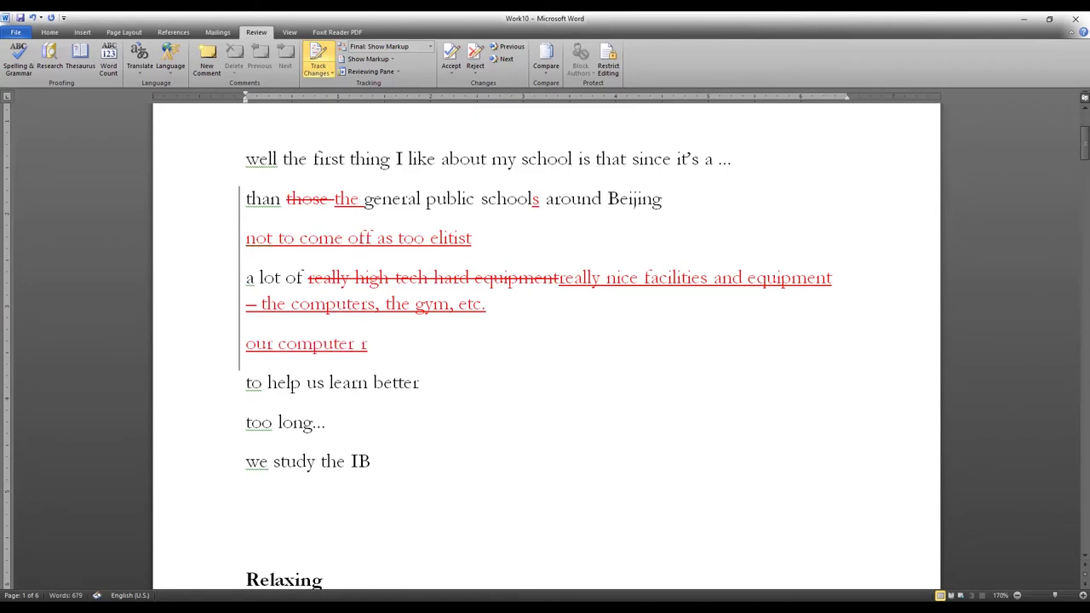
text(oom /)
key(BackSpace)
key(BackSpace)
text(is)
text( top)
key(BackSpace)
key(BackSpace)
key(BackSpace)
key(BackSpace)
text(state of the art)
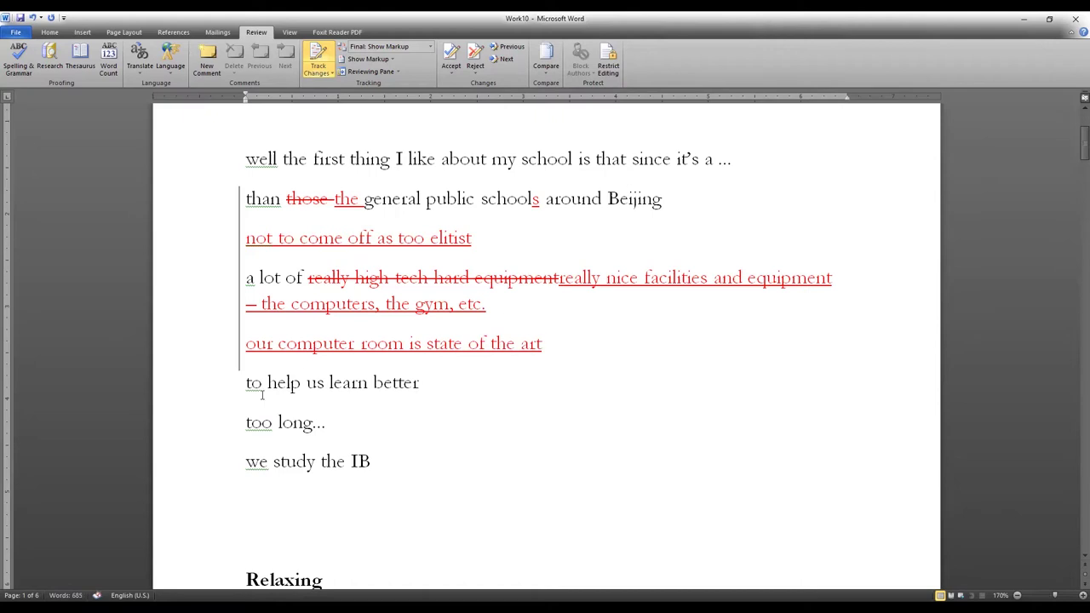
Review the remaining Work/Study lines from "to help us learn better" to "we study the IB"
drag(265, 385, 496, 385)
click(486, 390)
scroll(437, 418, down, 1)
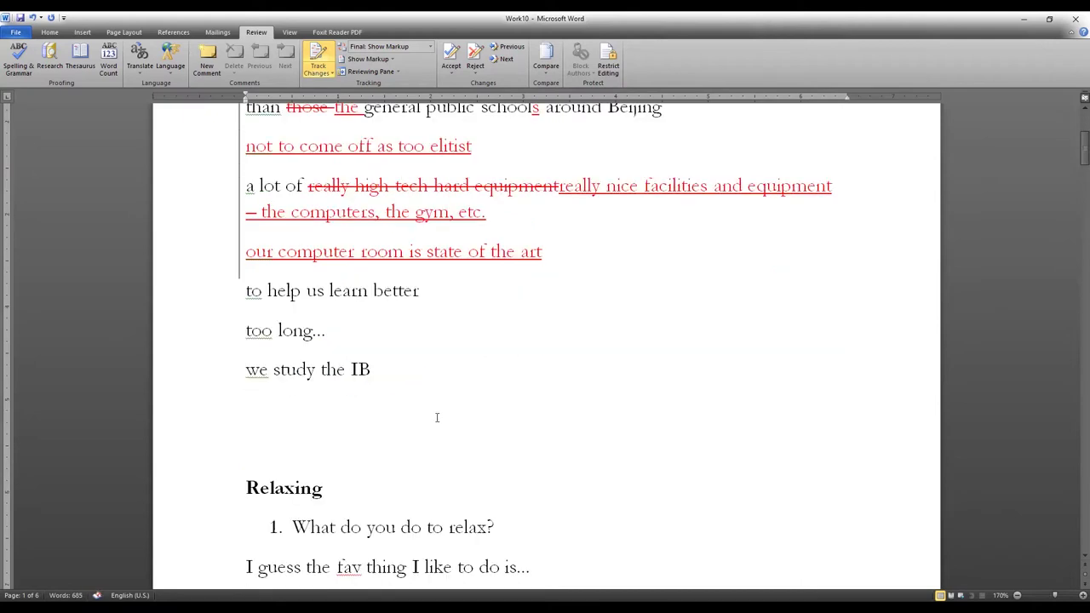
drag(267, 241, 331, 239)
key(Down)
triple_click(276, 289)
click(400, 322)
Replace "the" with "my" before "fav thing" in the answer to the first Relaxing question
scroll(397, 325, down, 3)
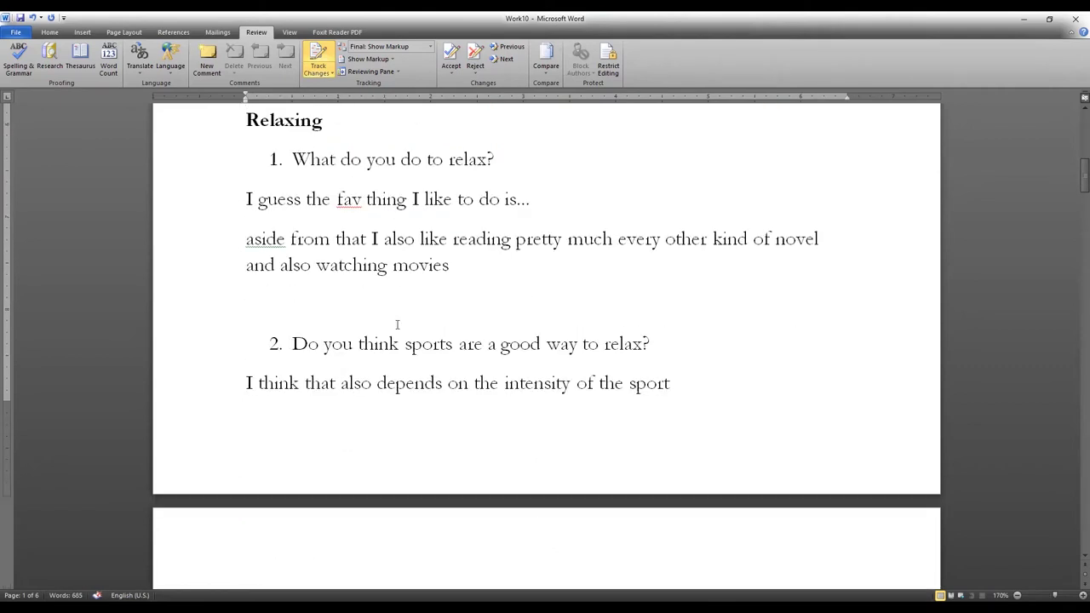
double_click(317, 213)
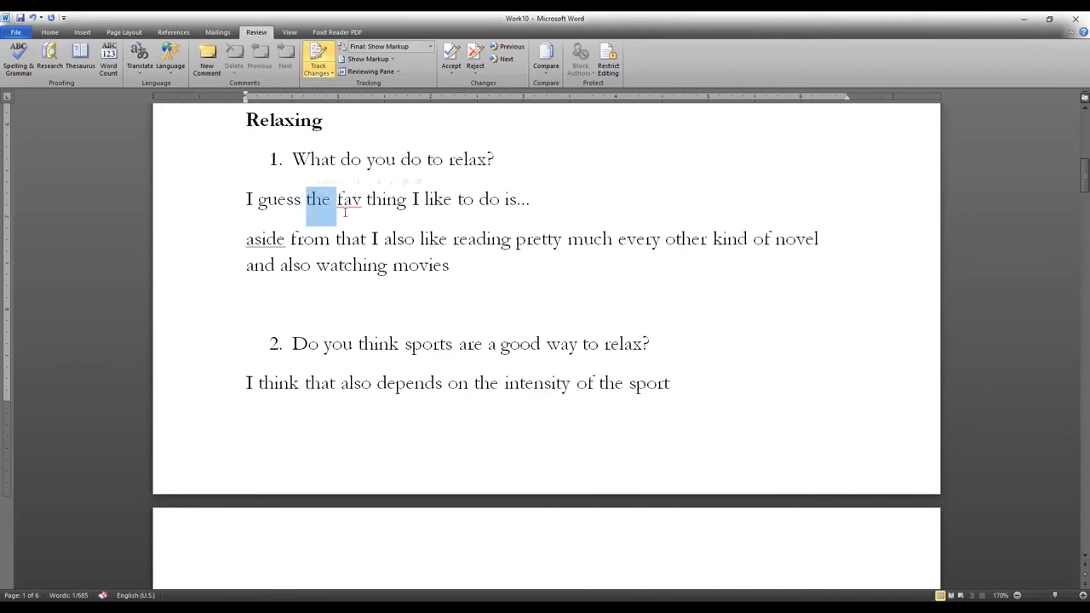
text(my)
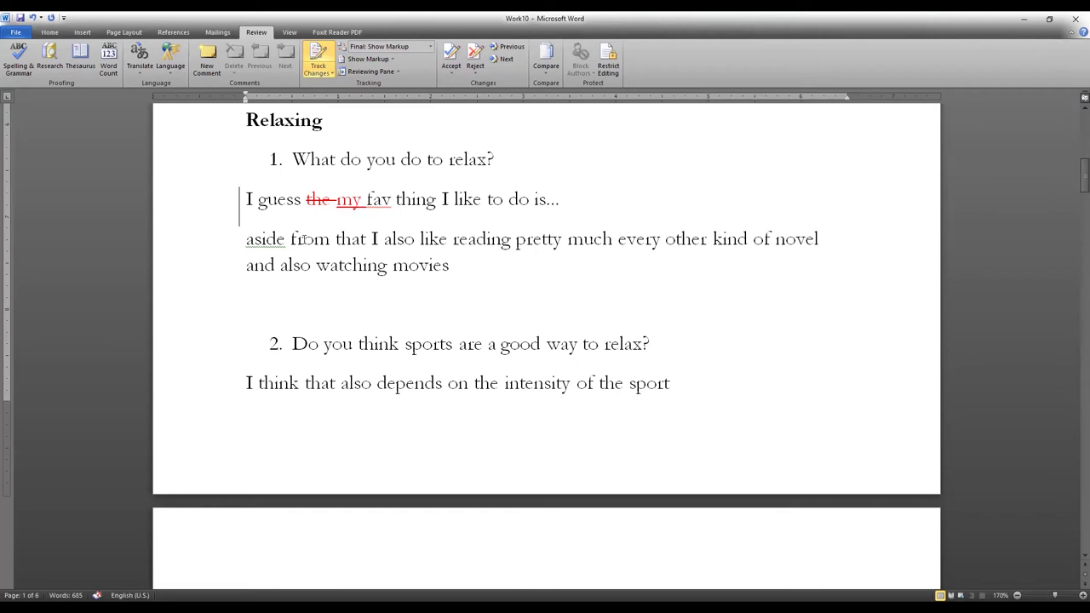
drag(428, 281, 239, 199)
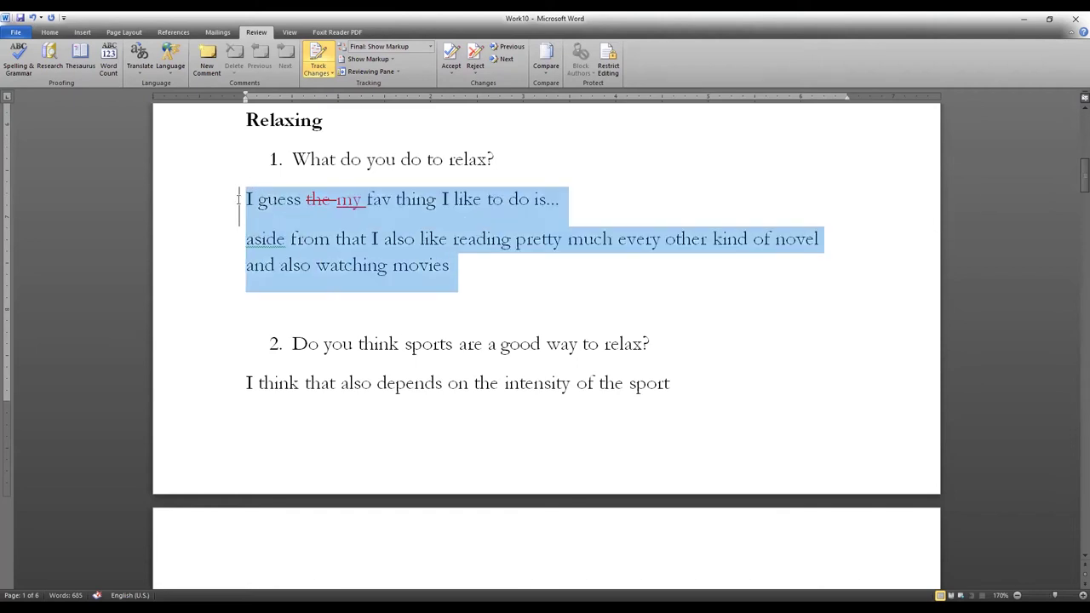
click(336, 268)
Insert a blank line between "from all of the extra work you have to do" and Relaxing question 3
scroll(433, 301, down, 4)
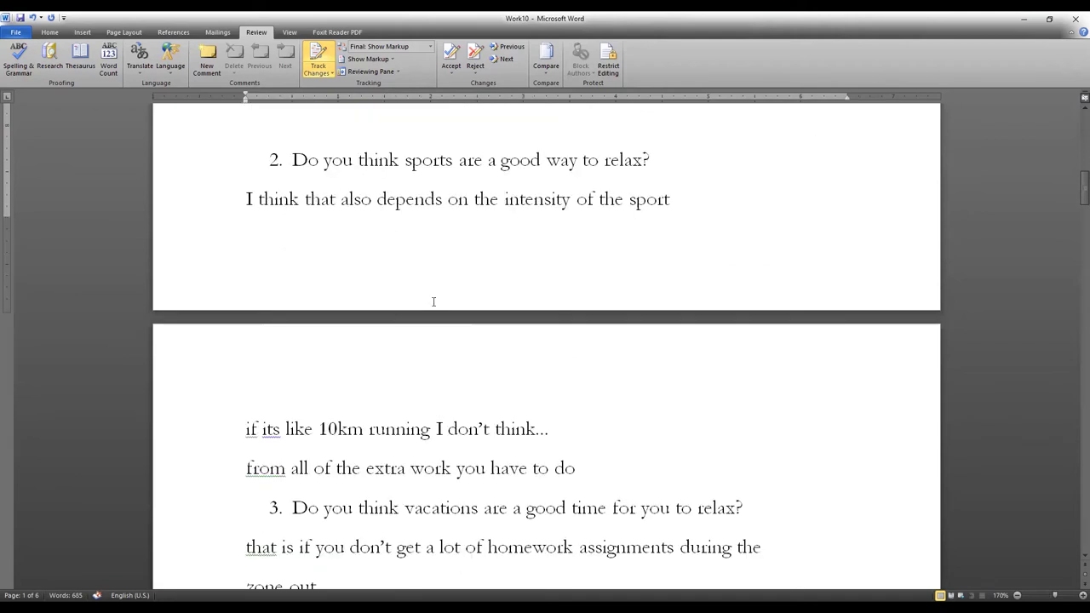
scroll(433, 302, up, 6)
scroll(434, 302, down, 12)
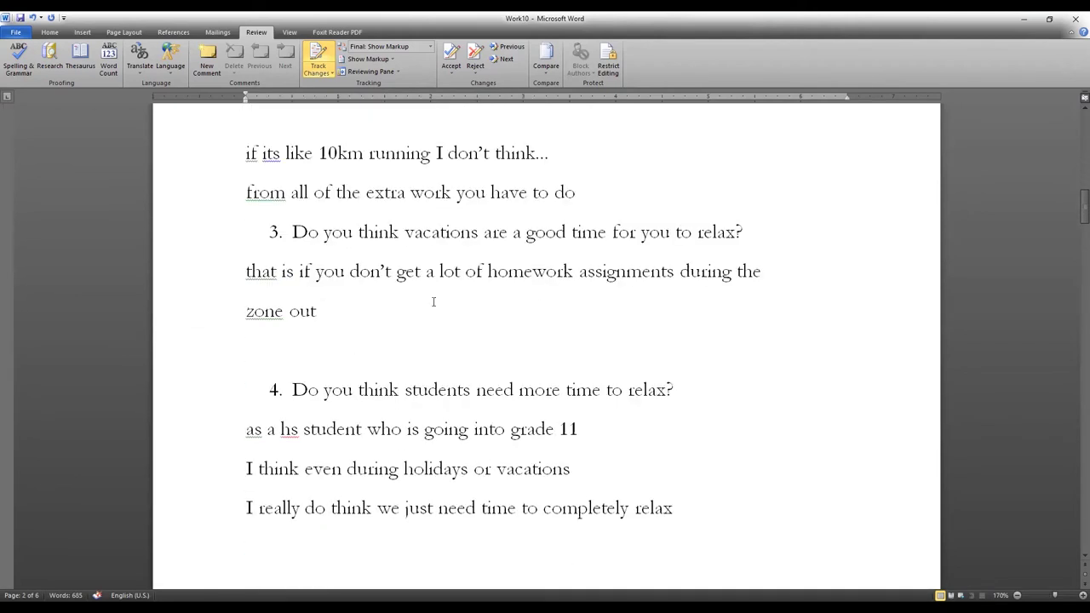
scroll(434, 302, up, 6)
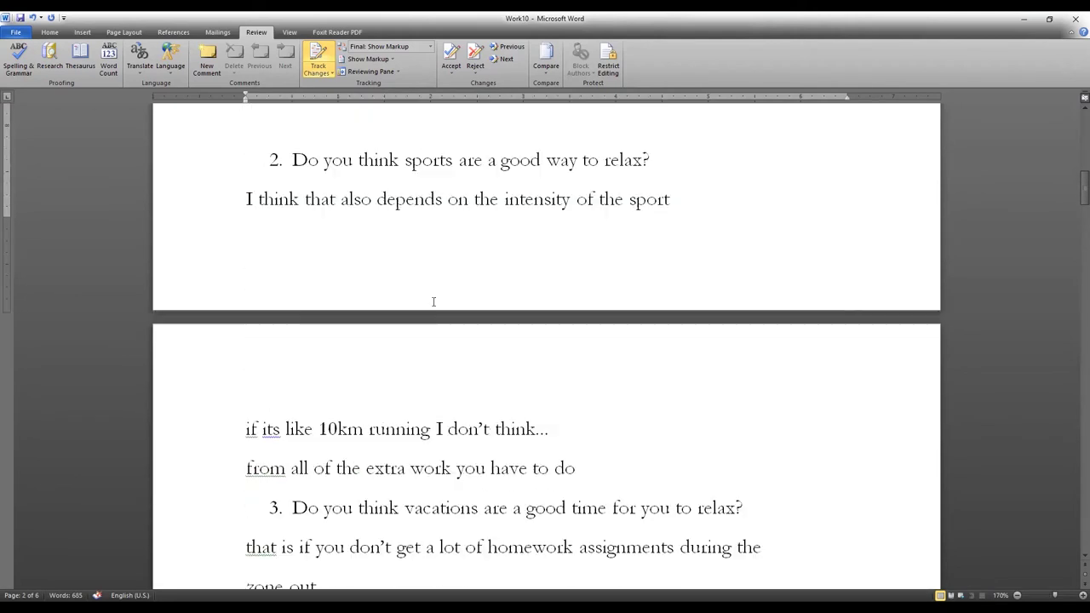
click(610, 483)
key(Return)
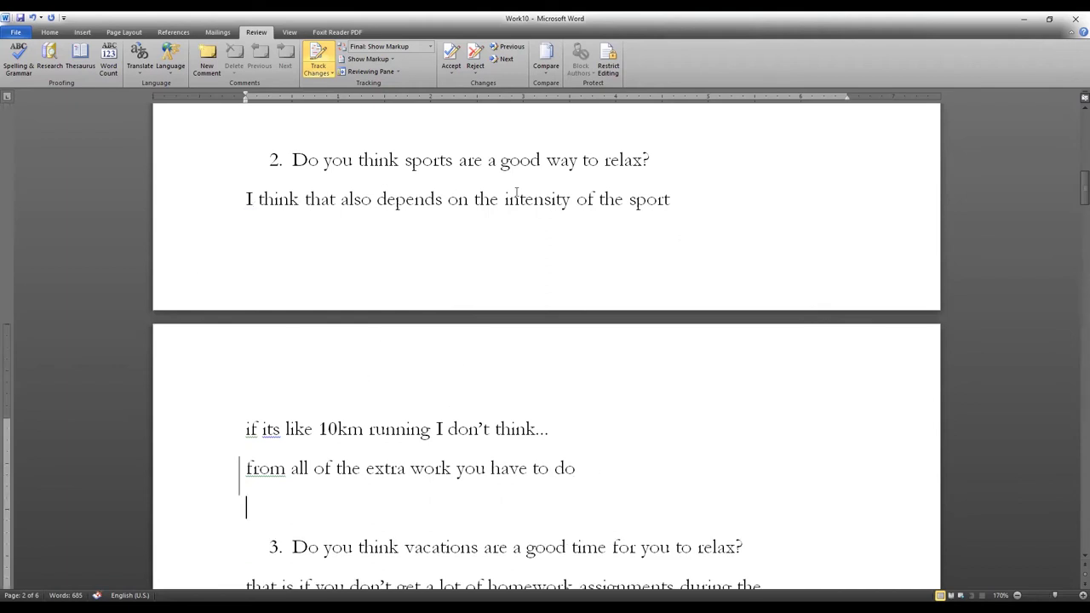
Correct the running example by inserting "a" before "10km" and replacing "running" with "race"
click(318, 429)
text(a)
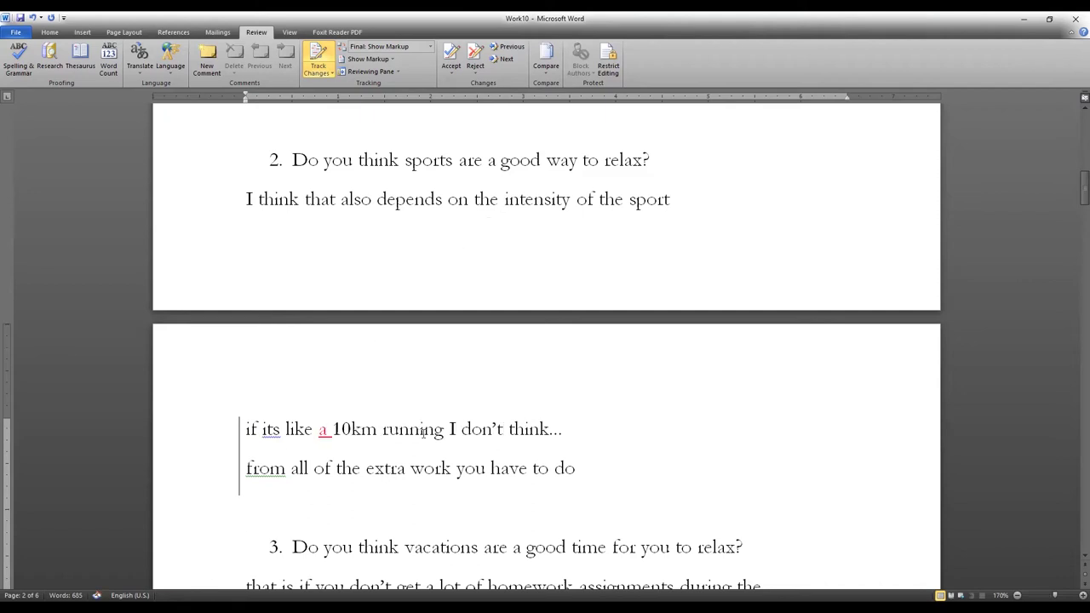
double_click(424, 434)
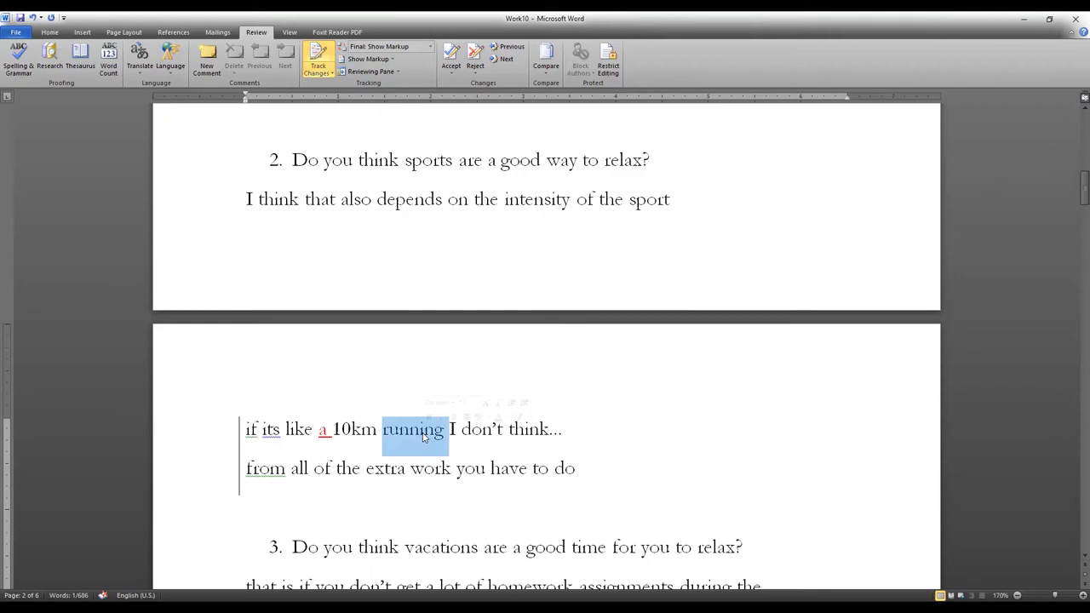
text(race)
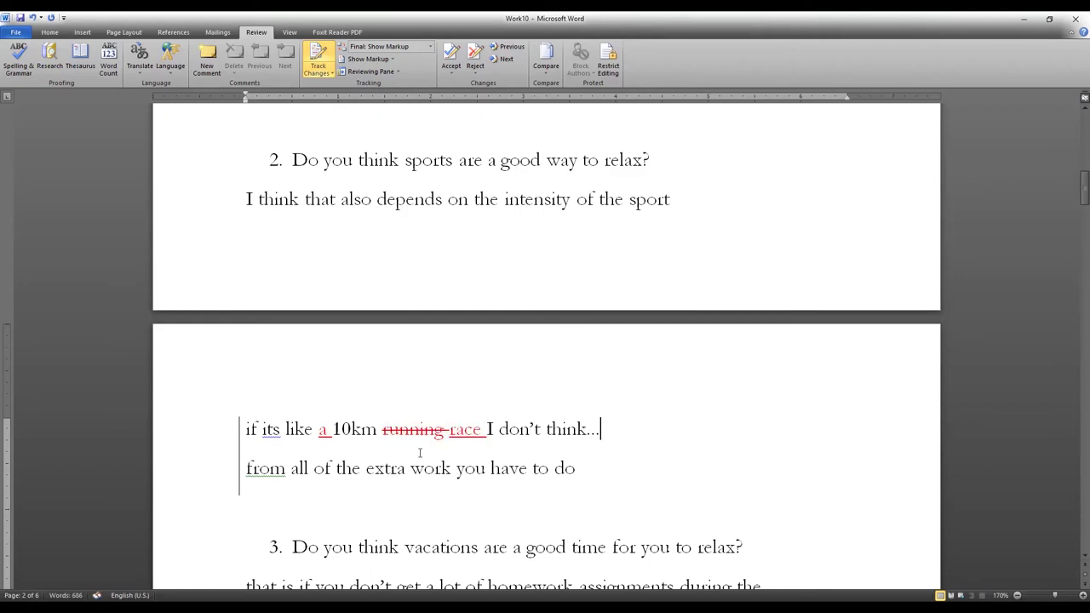
Replace "extra work" with "exertion" in the line "from all of the extra work you have to do"
scroll(421, 450, down, 1)
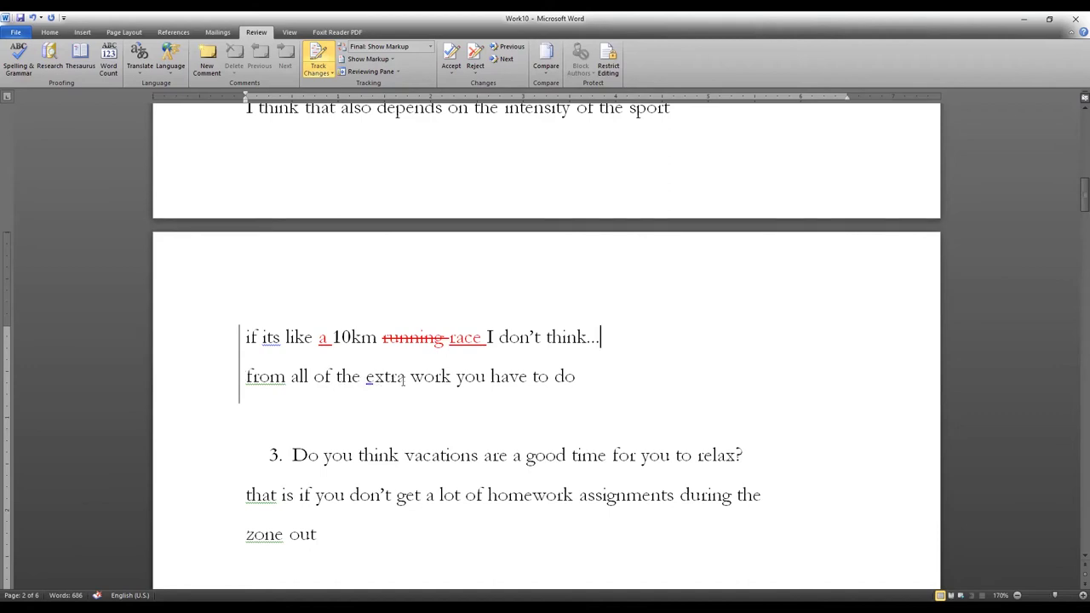
drag(377, 381, 437, 381)
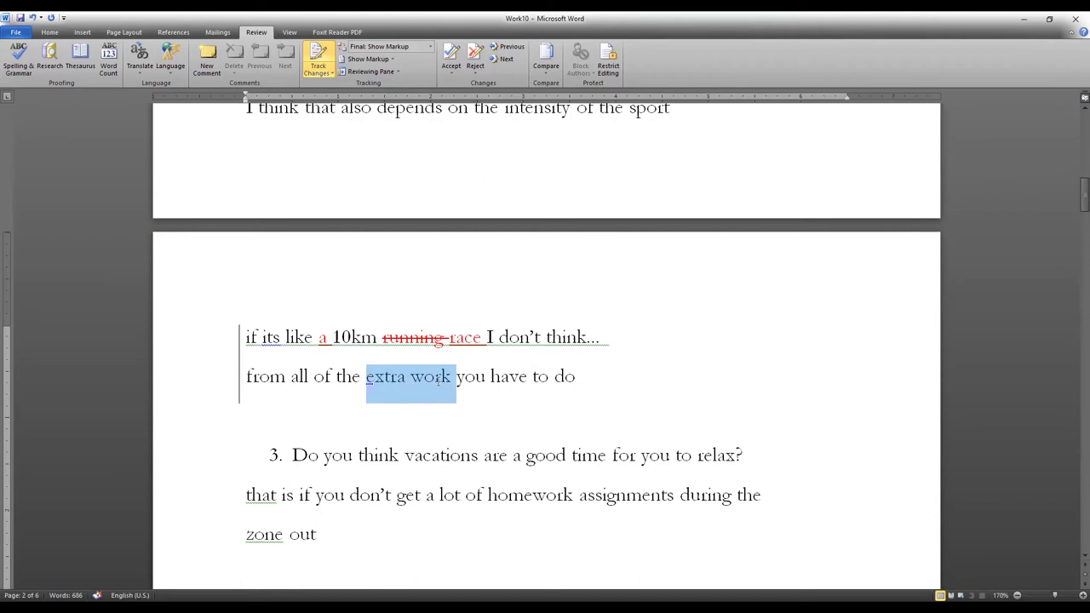
text(extr)
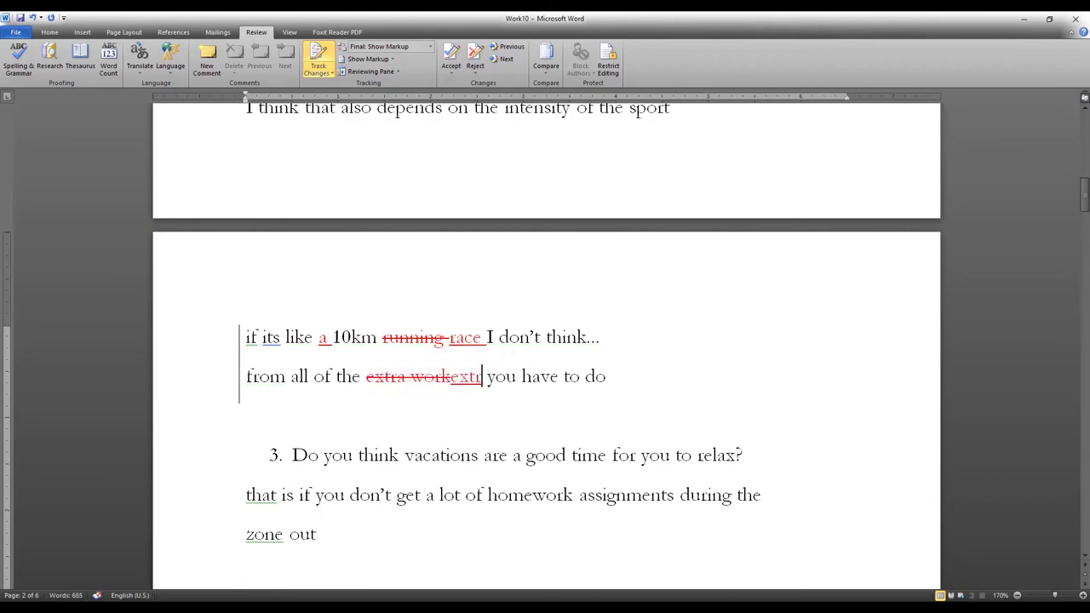
key(BackSpace)
key(BackSpace)
text(ertion)
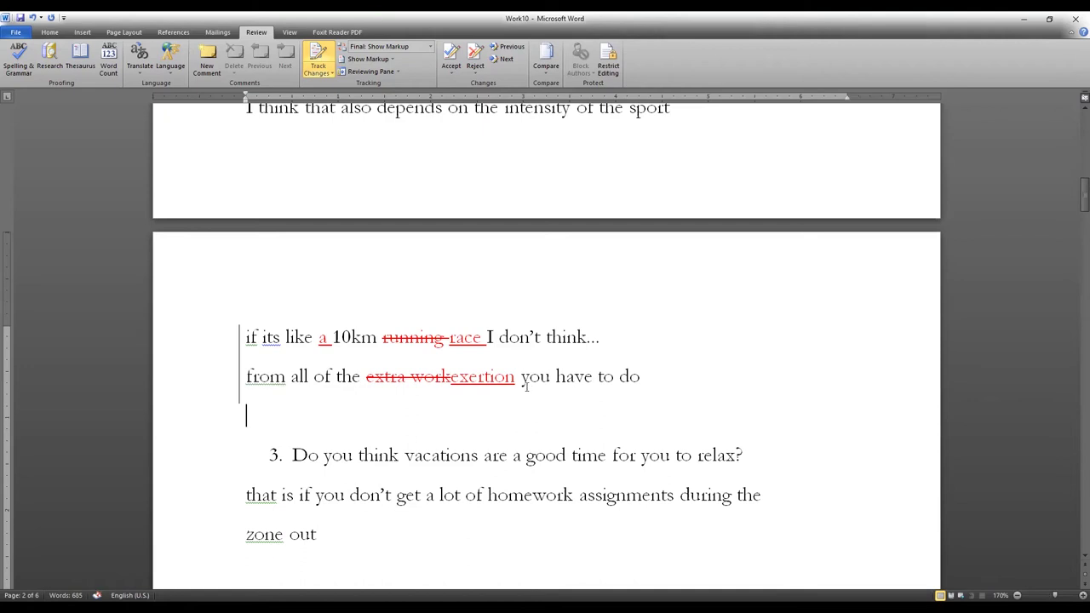
Add the line "long distance running" below "you have to do" in the answer to Relaxing question 2
click(654, 378)
scroll(656, 378, down, 1)
key(Return)
text(long distance r)
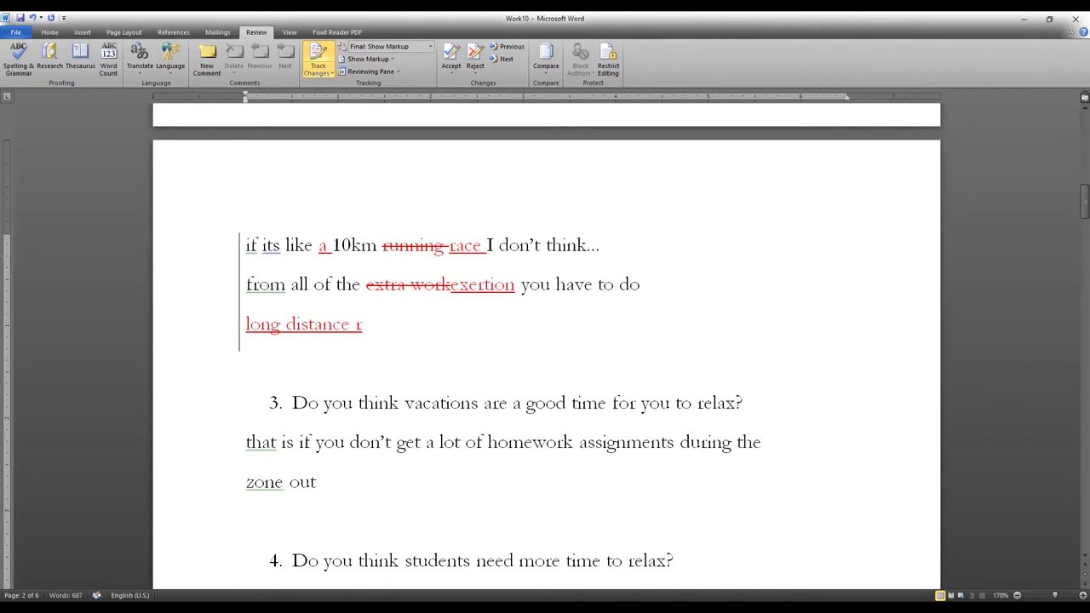
text(unning)
Review the two answer lines under Relaxing question 3, about homework assignments and "zone out"
scroll(440, 487, down, 2)
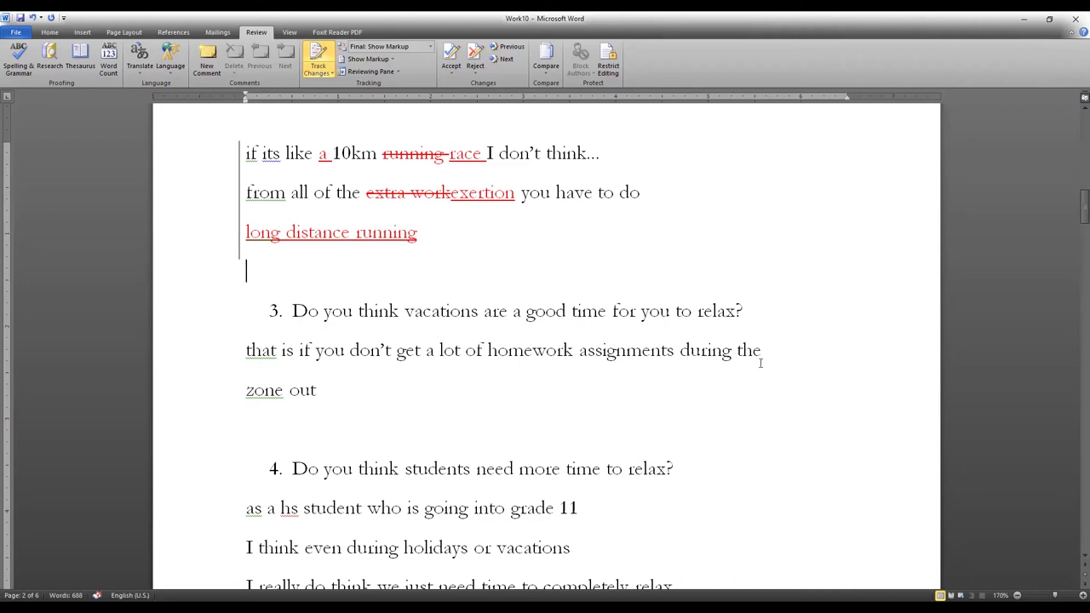
drag(342, 410, 230, 349)
click(230, 350)
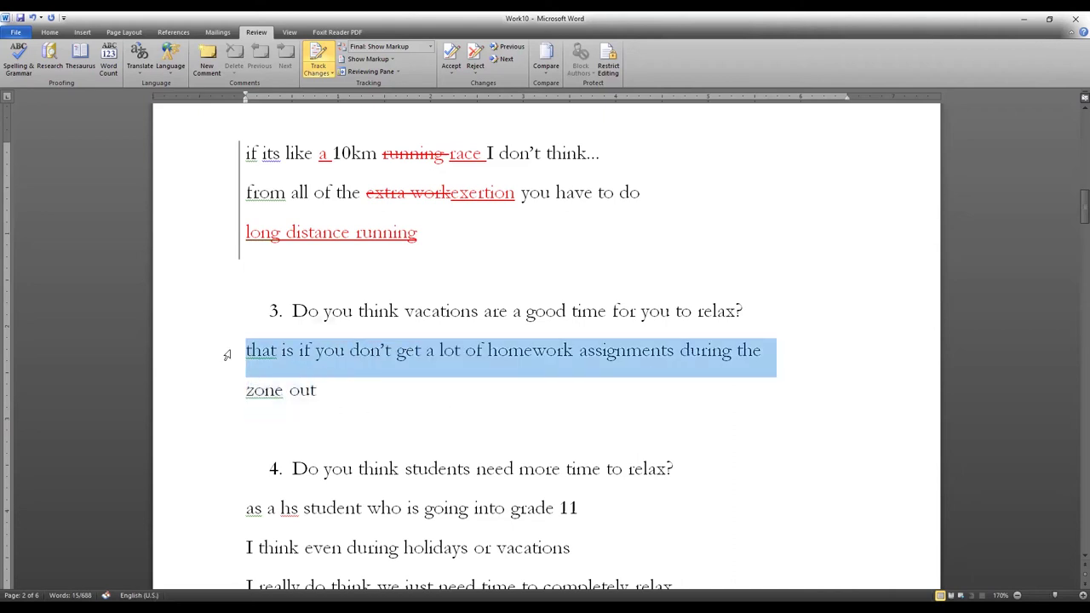
mouse_move(338, 401)
mouse_down()
mouse_move(245, 391)
mouse_move(247, 355)
mouse_move(346, 411)
mouse_up()
click(253, 356)
click(347, 410)
scroll(348, 406, up, 3)
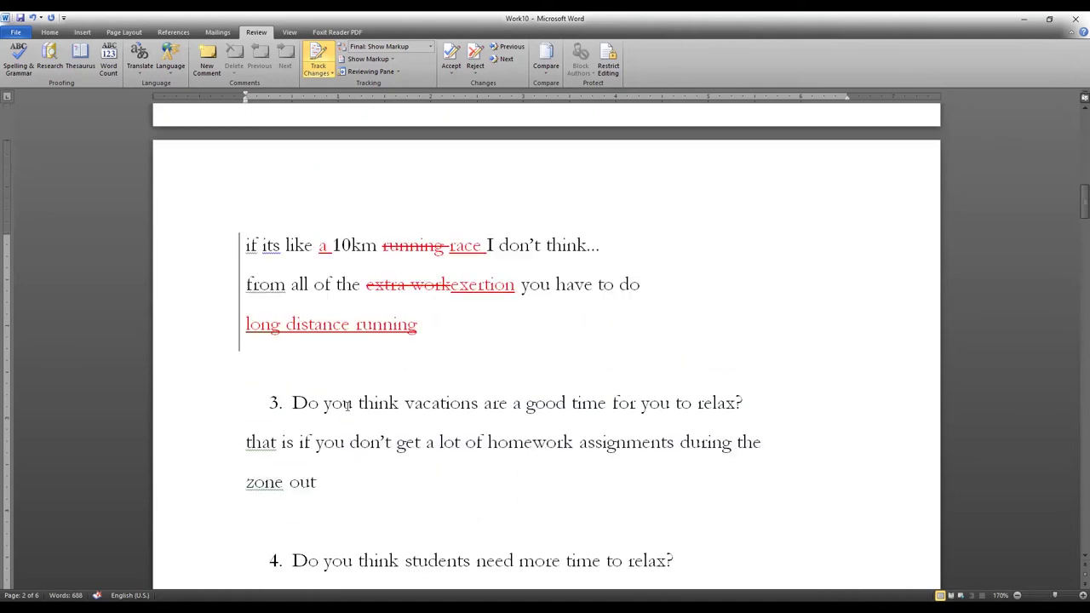
scroll(348, 407, up, 1)
scroll(348, 406, down, 9)
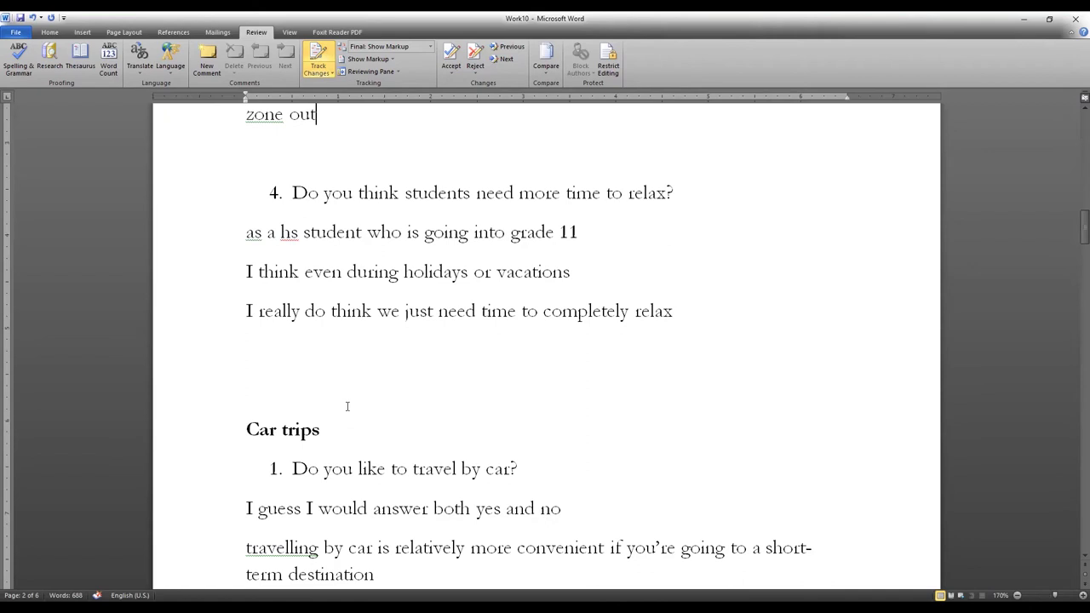
scroll(347, 406, up, 3)
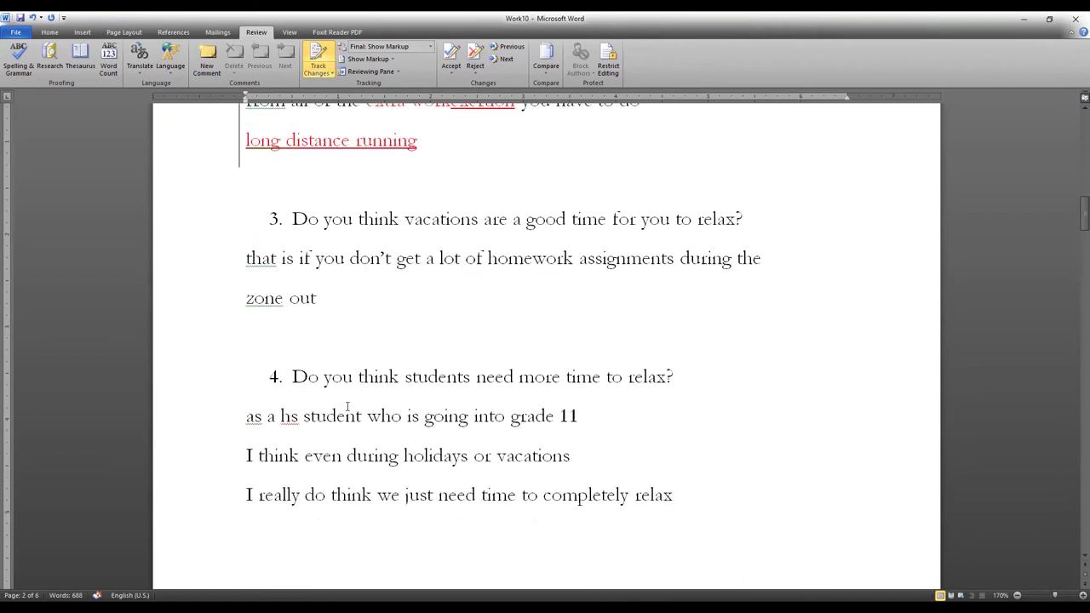
triple_click(316, 300)
click(265, 300)
drag(265, 299, 307, 300)
click(310, 300)
Review the answer to Relaxing question 4, including the phrases "going into grade 11" and "really do think"
scroll(323, 364, down, 2)
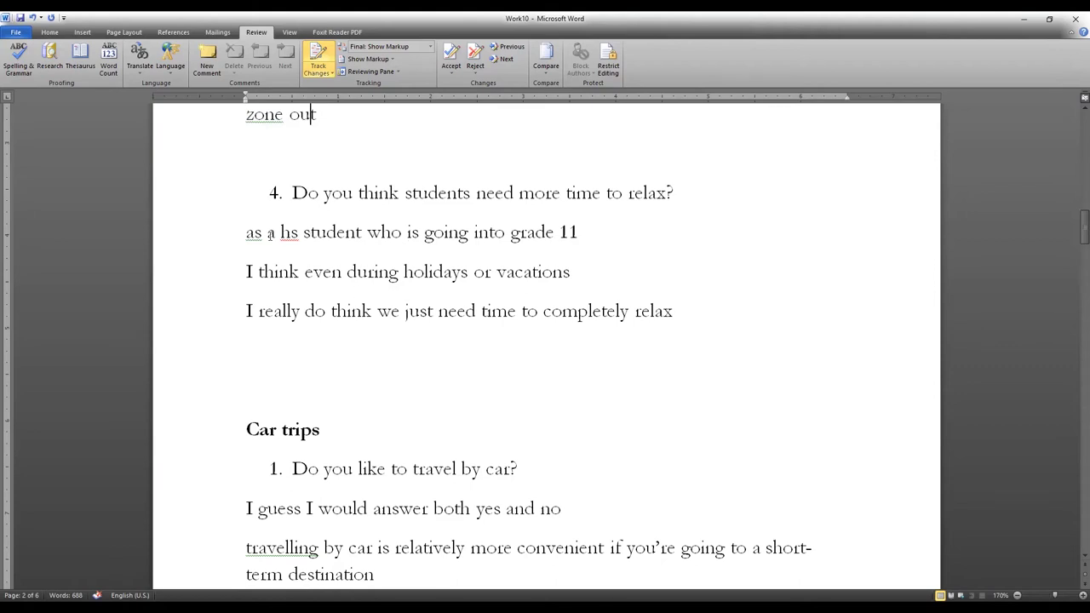
click(255, 232)
click(246, 232)
double_click(438, 233)
drag(493, 232, 496, 231)
click(497, 232)
drag(259, 317, 357, 315)
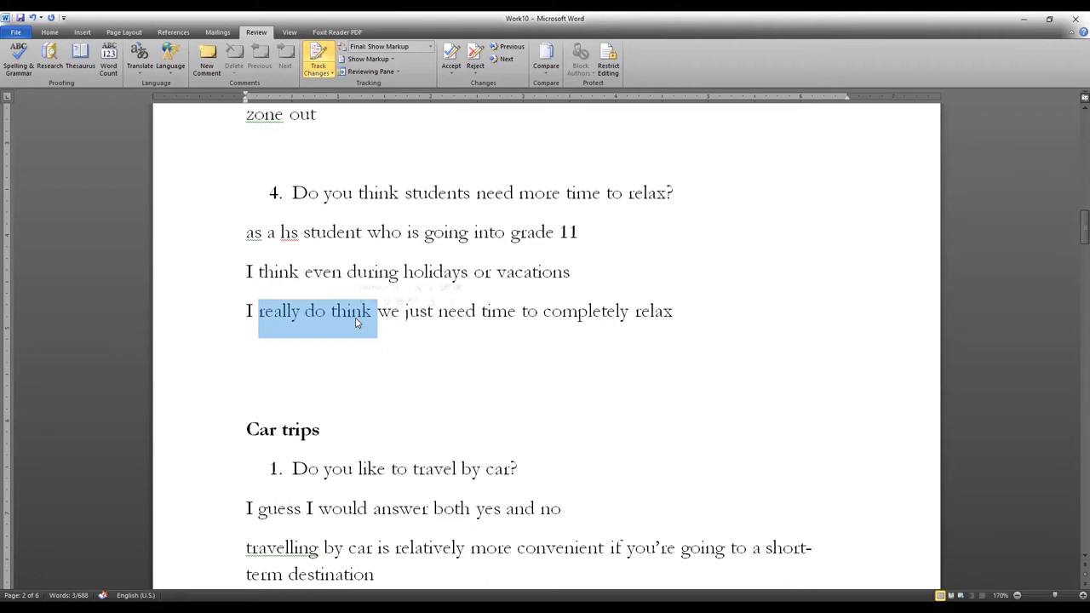
double_click(274, 323)
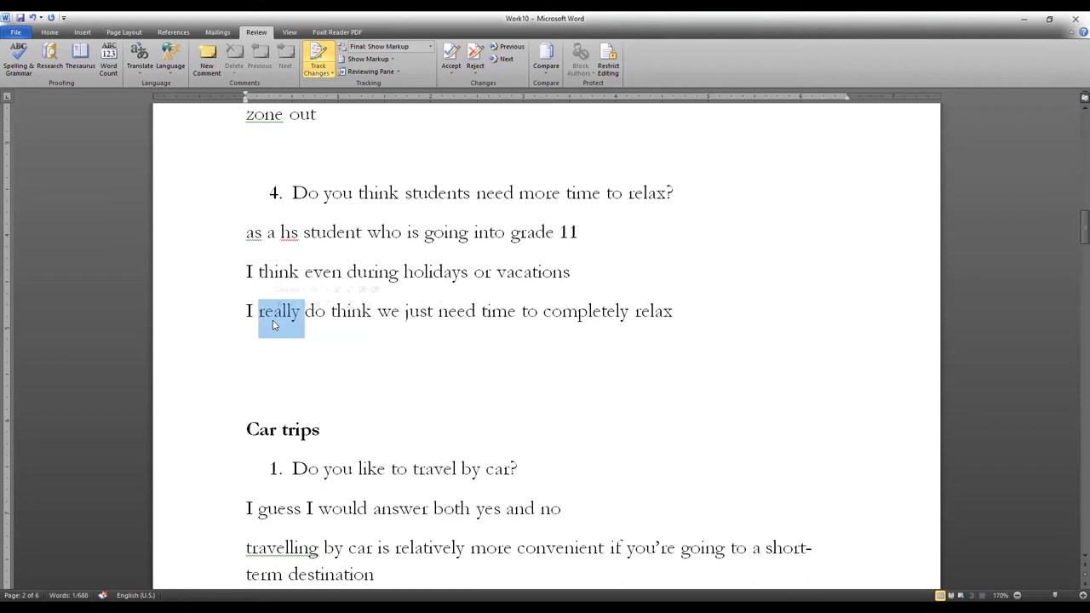
click(274, 320)
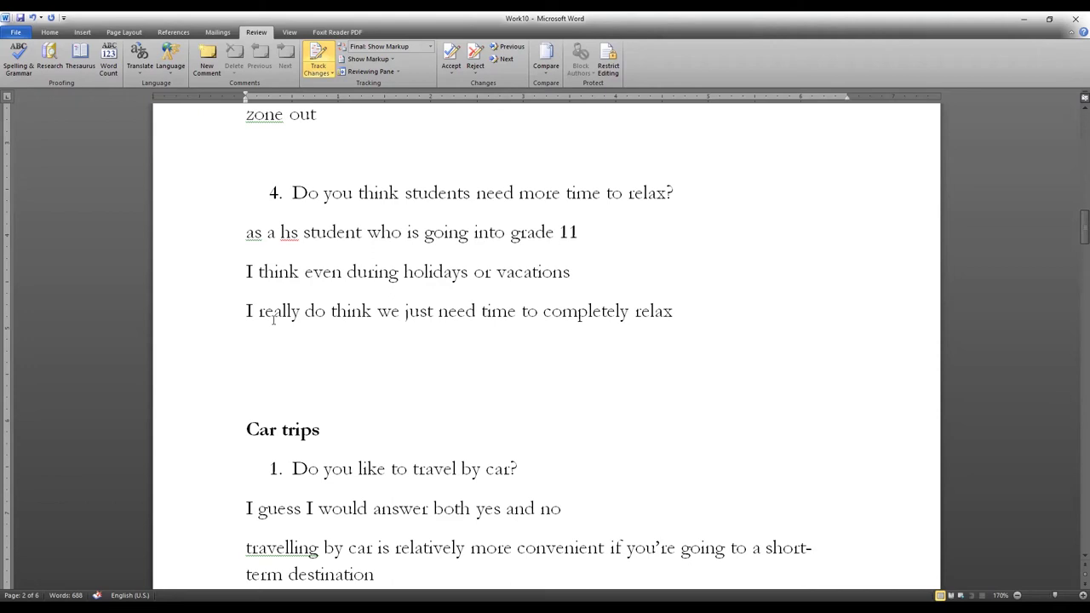
Replace "you're going to a" with "its a" in the travelling line under Car trips question 1
scroll(296, 311, down, 3)
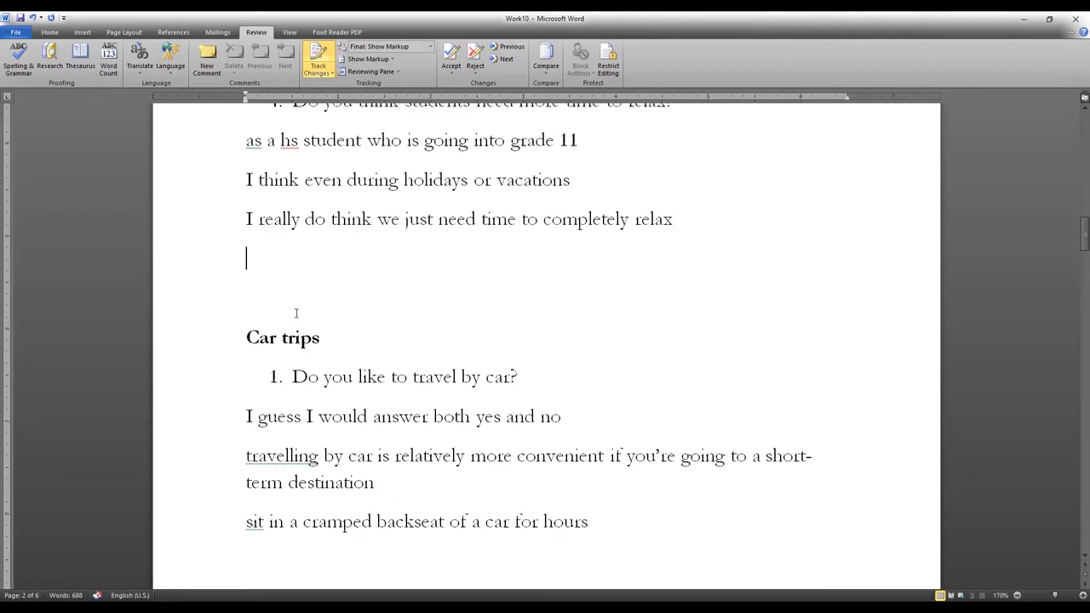
click(260, 239)
drag(564, 233, 228, 242)
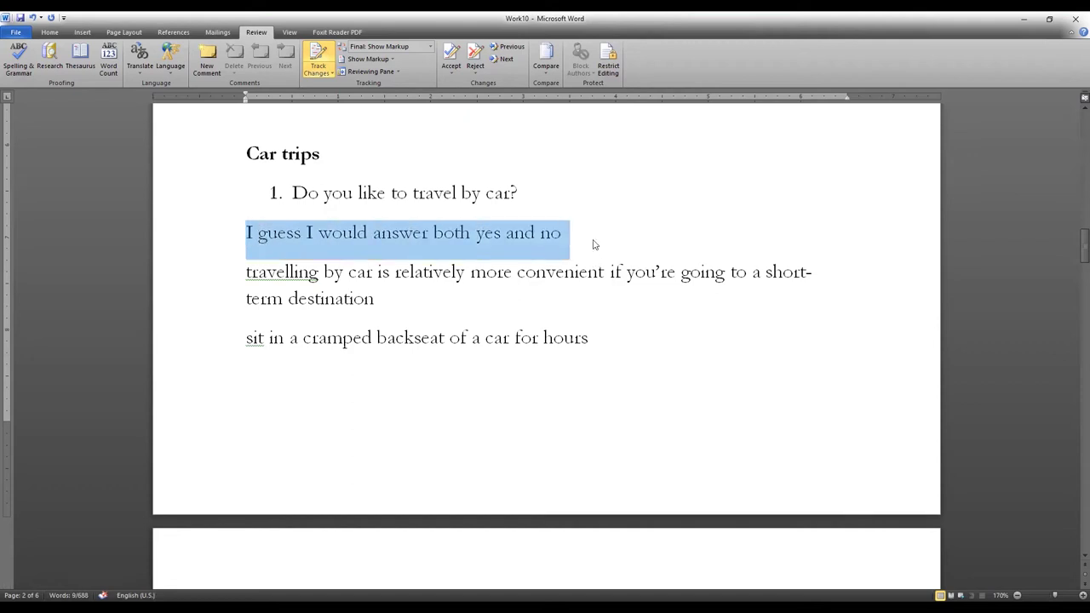
drag(597, 237, 228, 238)
click(266, 271)
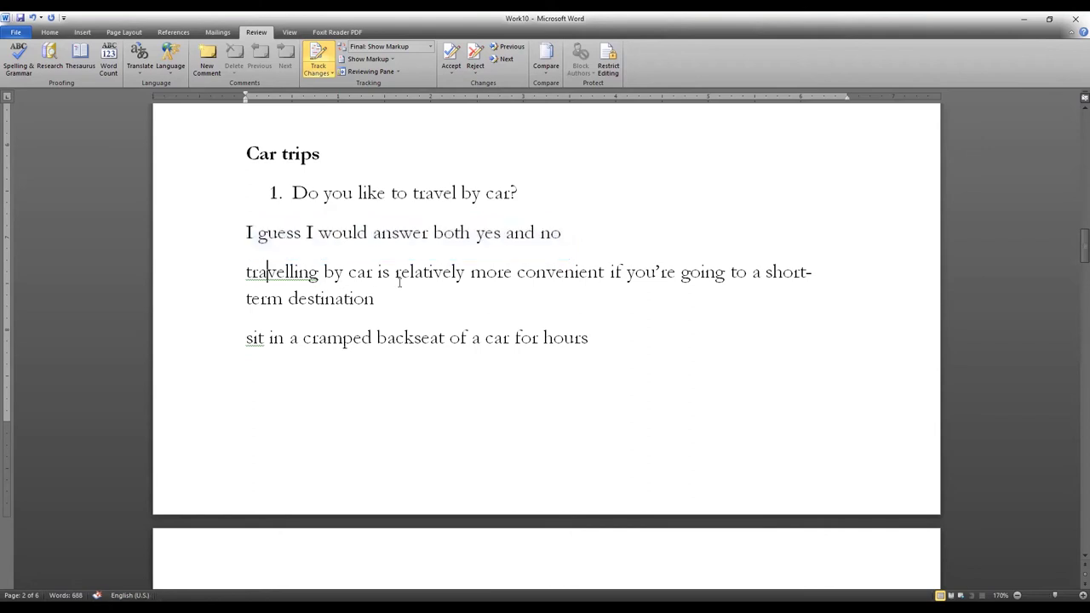
drag(610, 275, 394, 272)
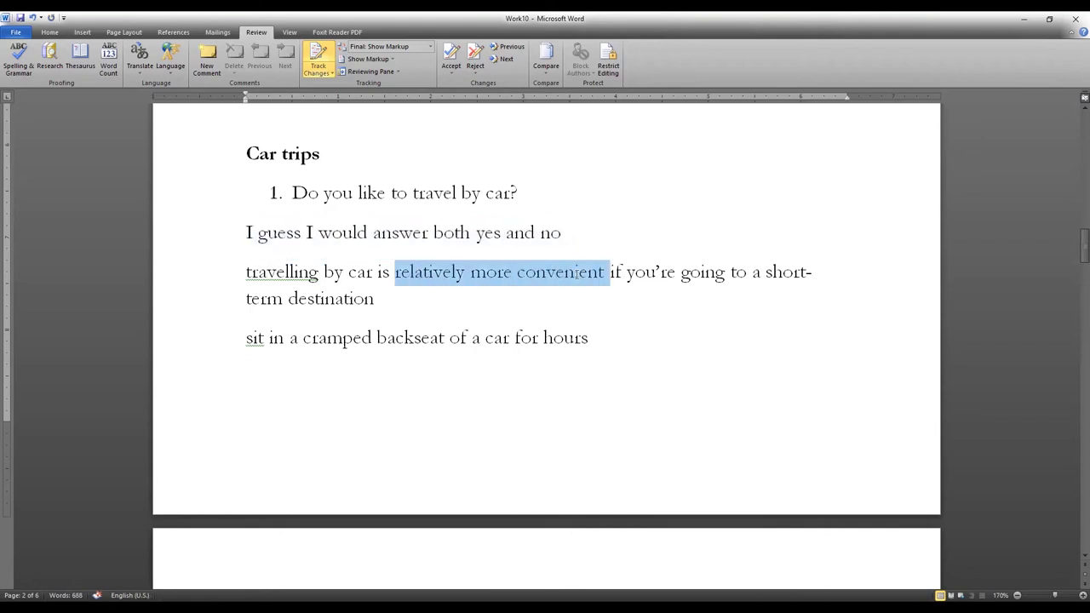
click(556, 273)
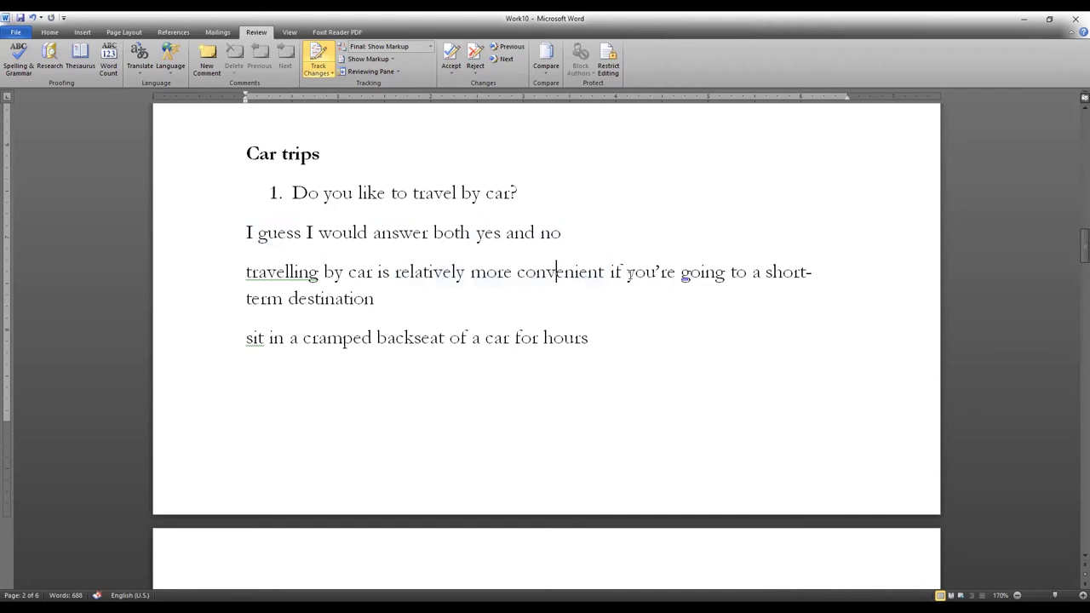
drag(628, 272, 764, 274)
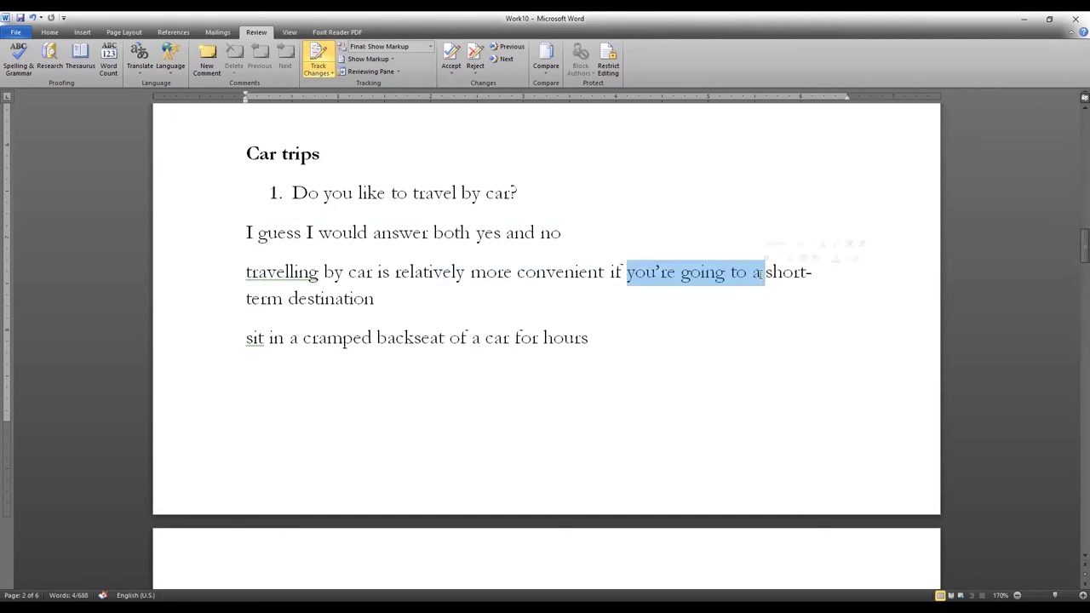
text(its a)
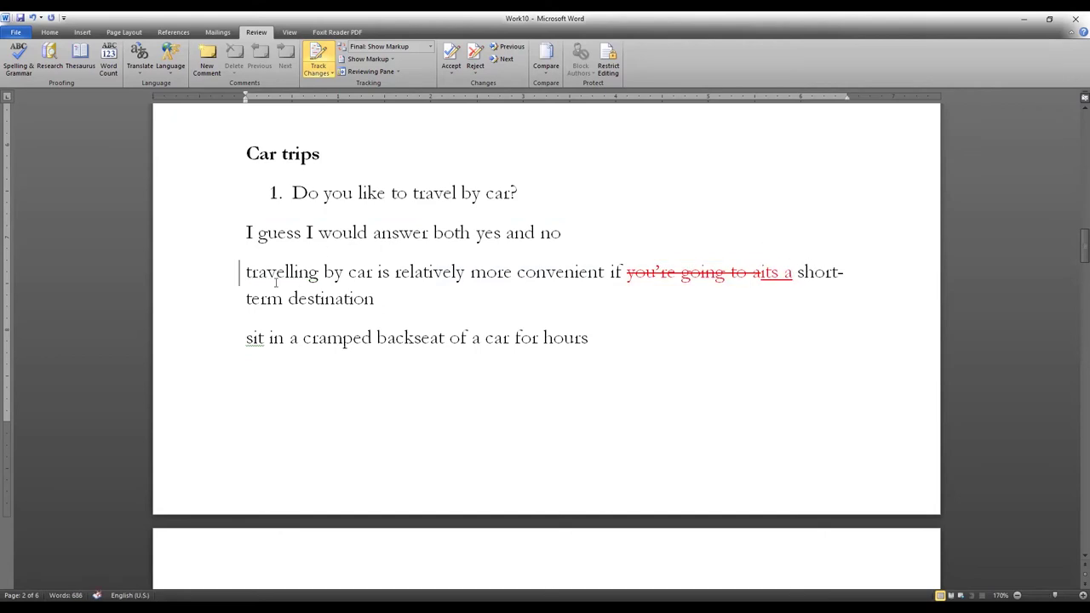
Change "short-term destination" to "short trip" at the end of the line about travelling by car
click(419, 298)
click(267, 298)
double_click(268, 299)
key(Delete)
click(841, 272)
key(BackSpace)
text(tript-)
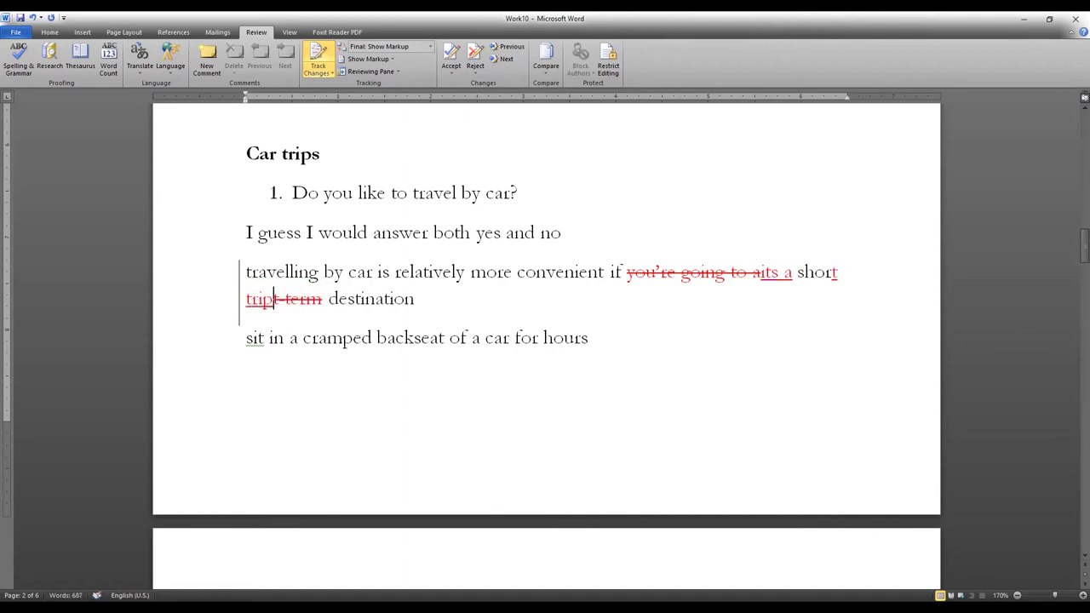
double_click(348, 300)
key(Delete)
Add the alternative phrase "if it's a quick drive" on a new line below the travelling line
key(Return)
text(if it's a q)
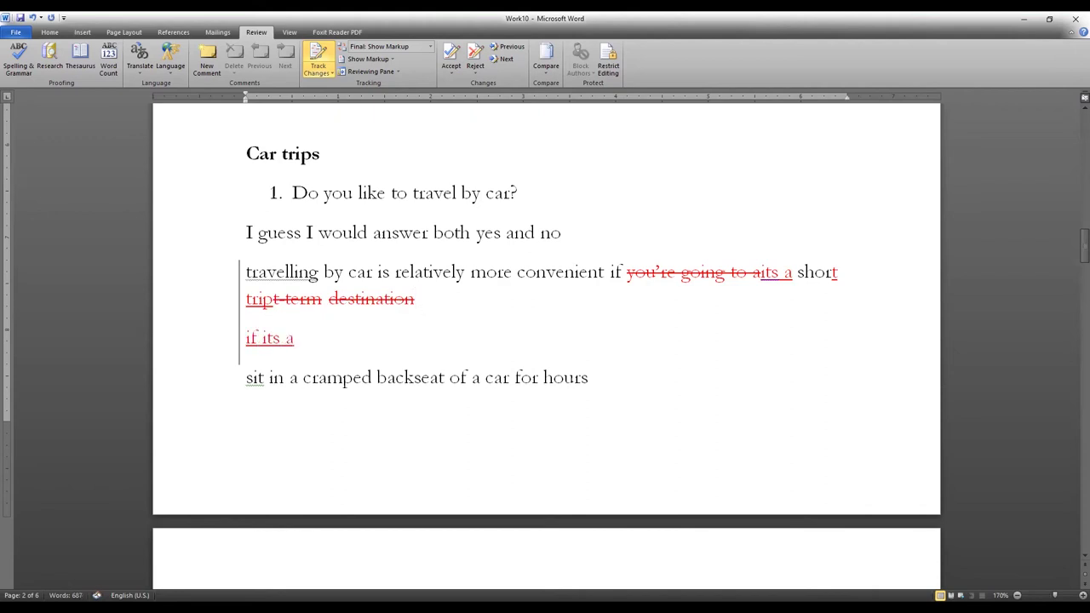
text(uick drive)
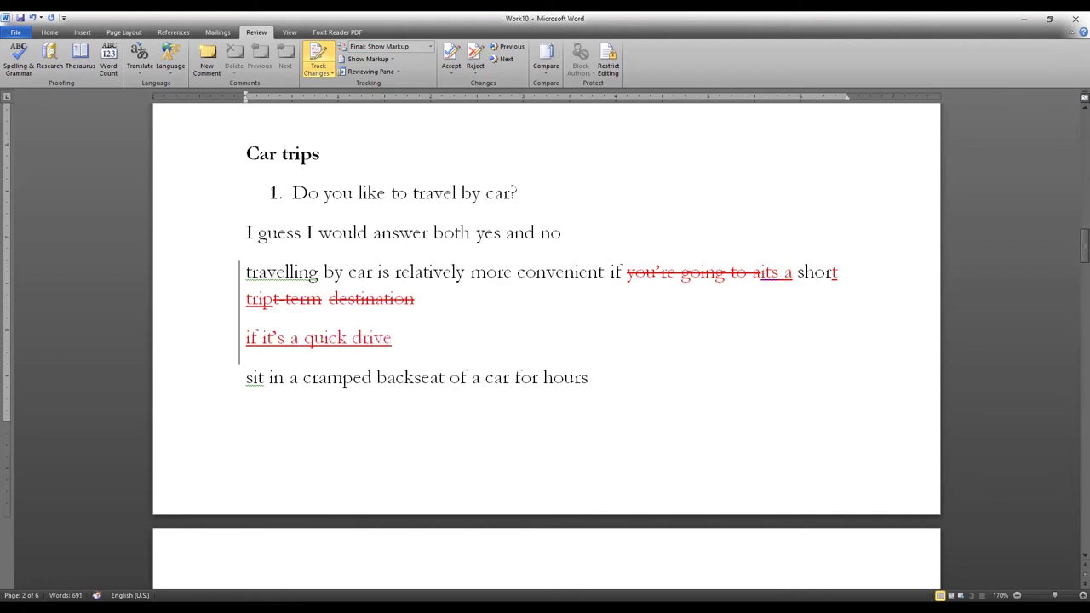
Replace "using his" with "in our" before "car" in the line about dad driving to school
scroll(431, 292, down, 1)
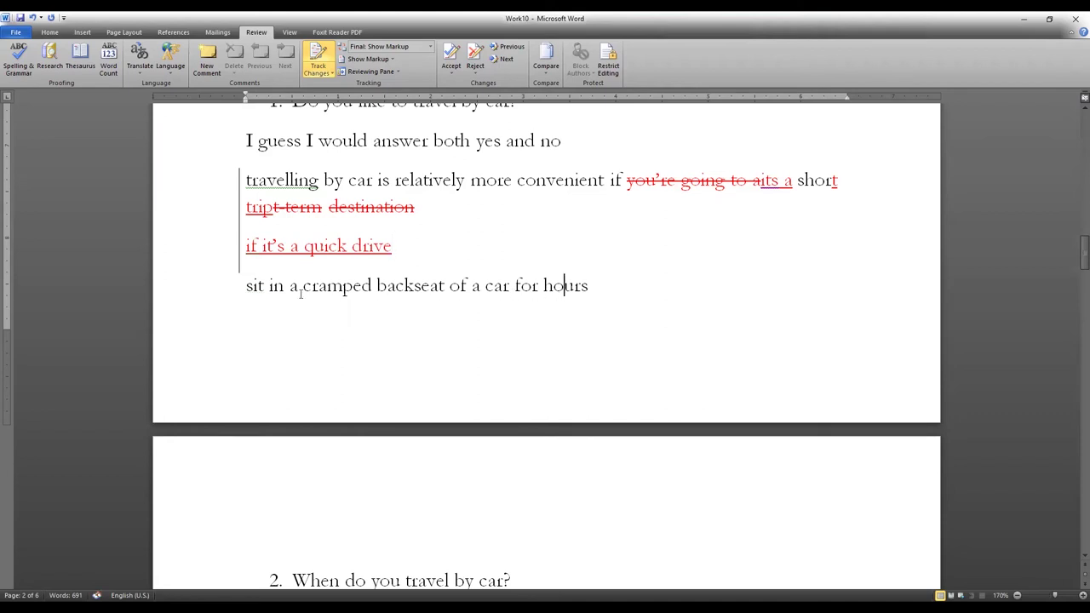
click(258, 288)
scroll(252, 290, down, 4)
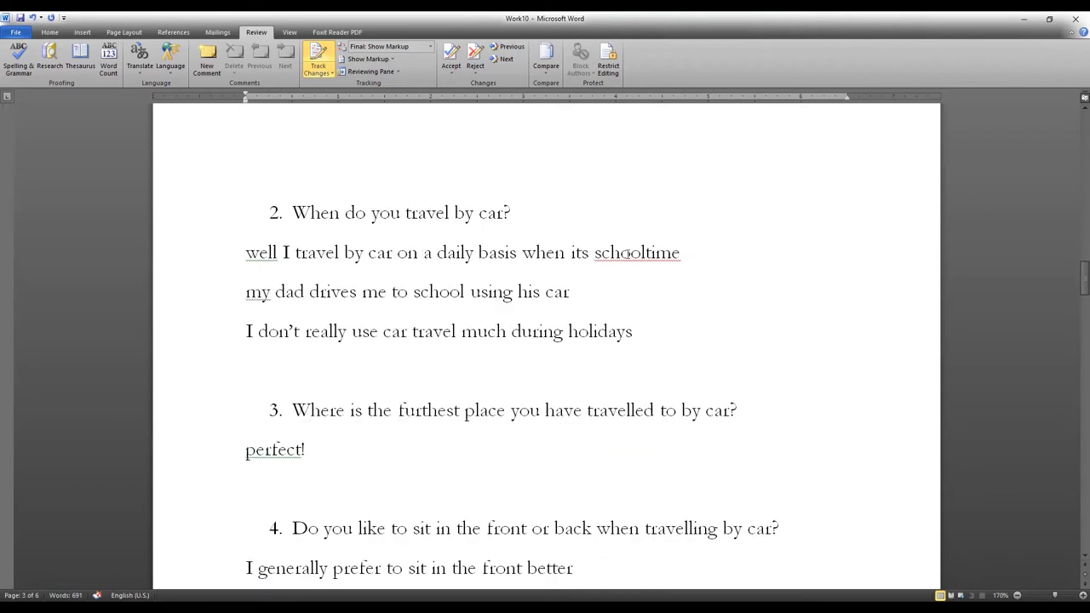
click(595, 252)
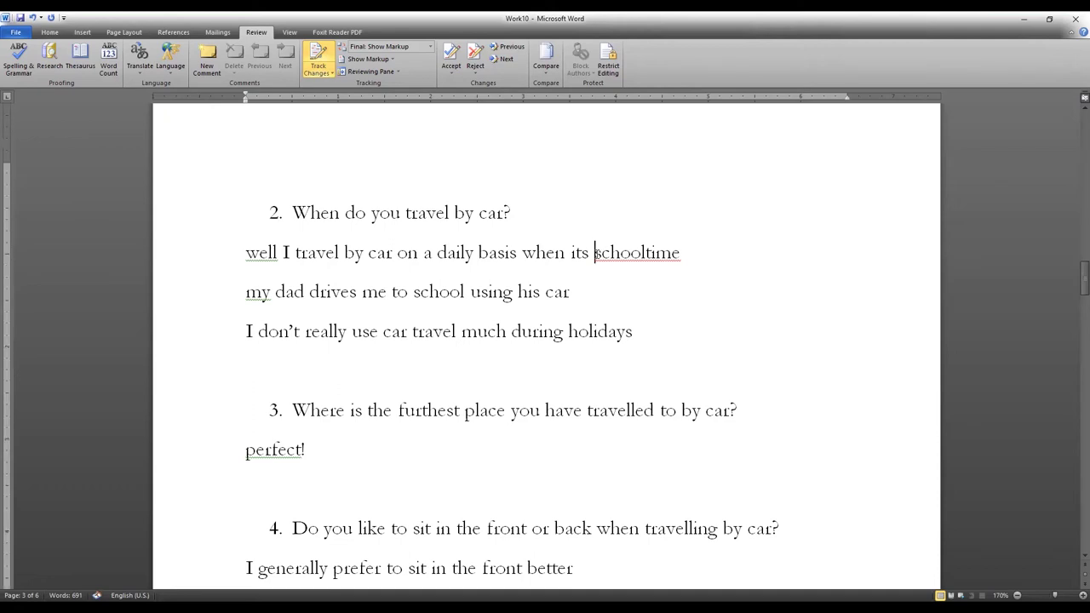
click(258, 291)
double_click(481, 297)
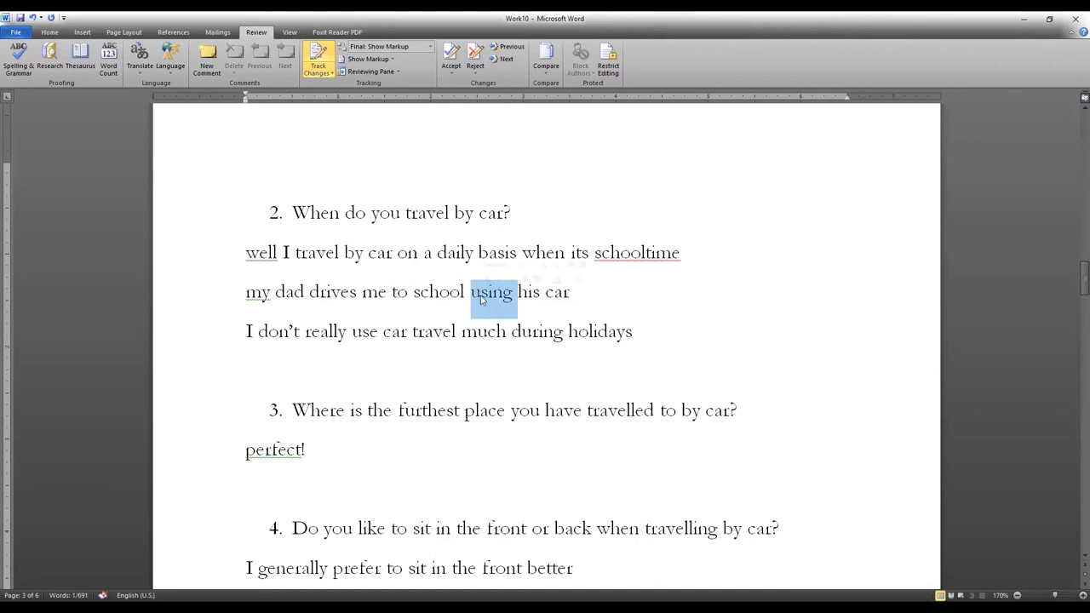
text(inm)
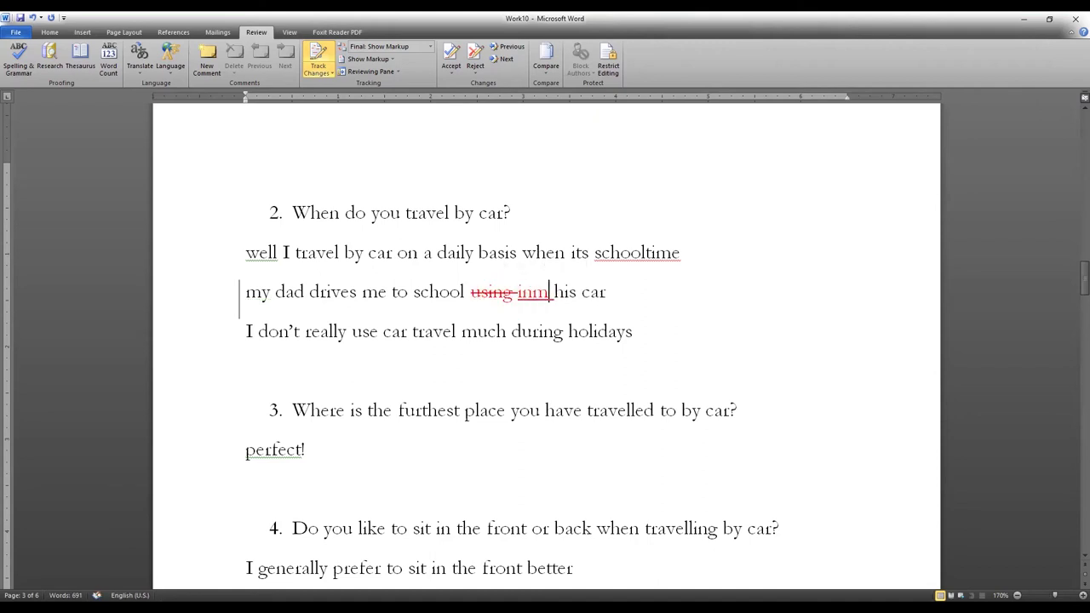
key(BackSpace)
double_click(552, 296)
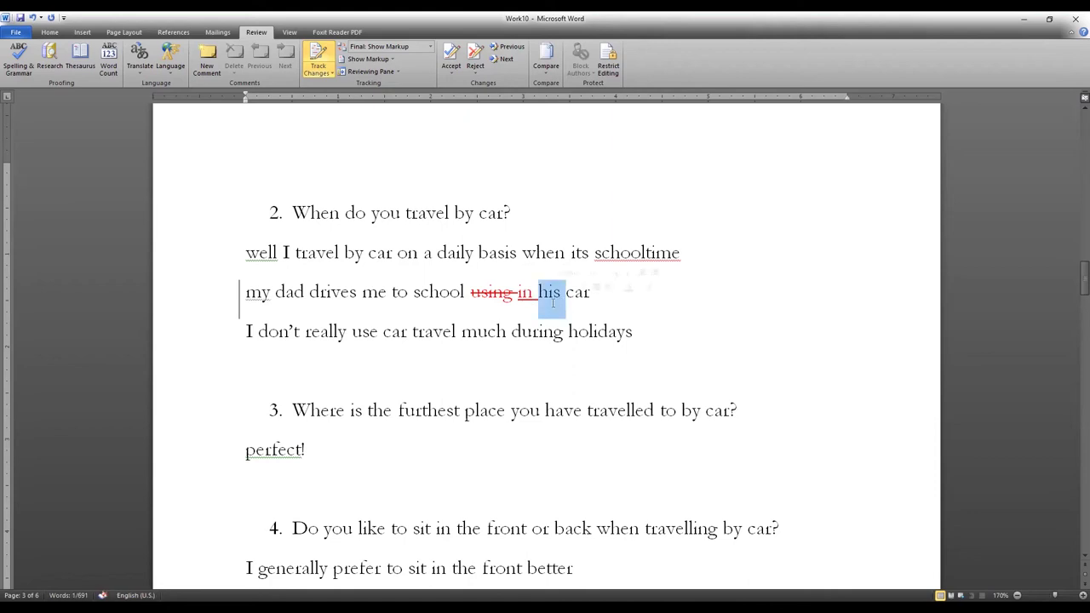
text(our)
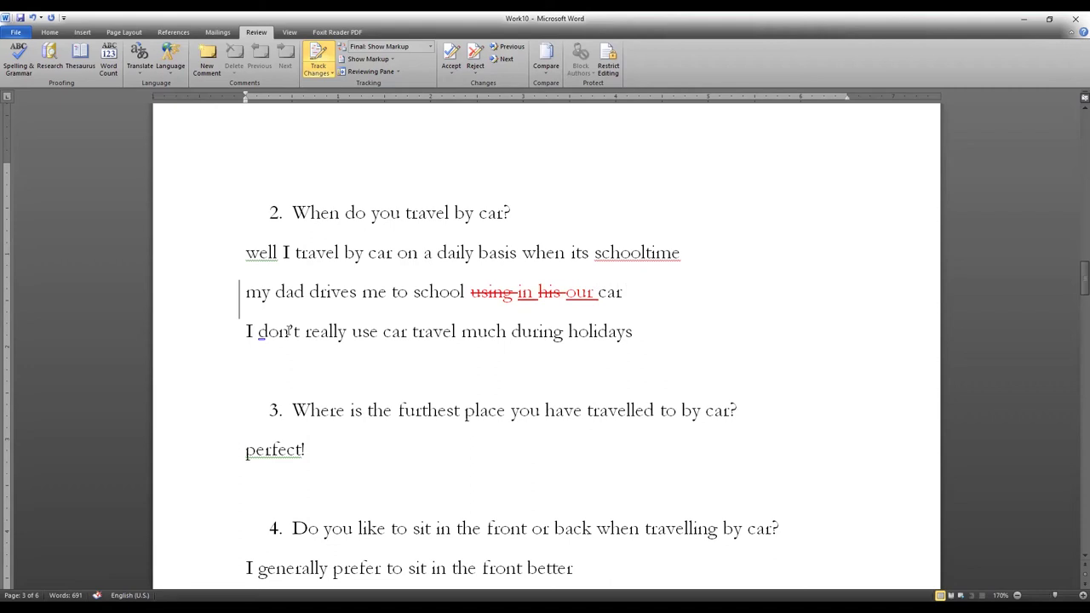
Replace "really use car travel" with "travel" before "much during holidays" and place the cursor after "much"
double_click(289, 332)
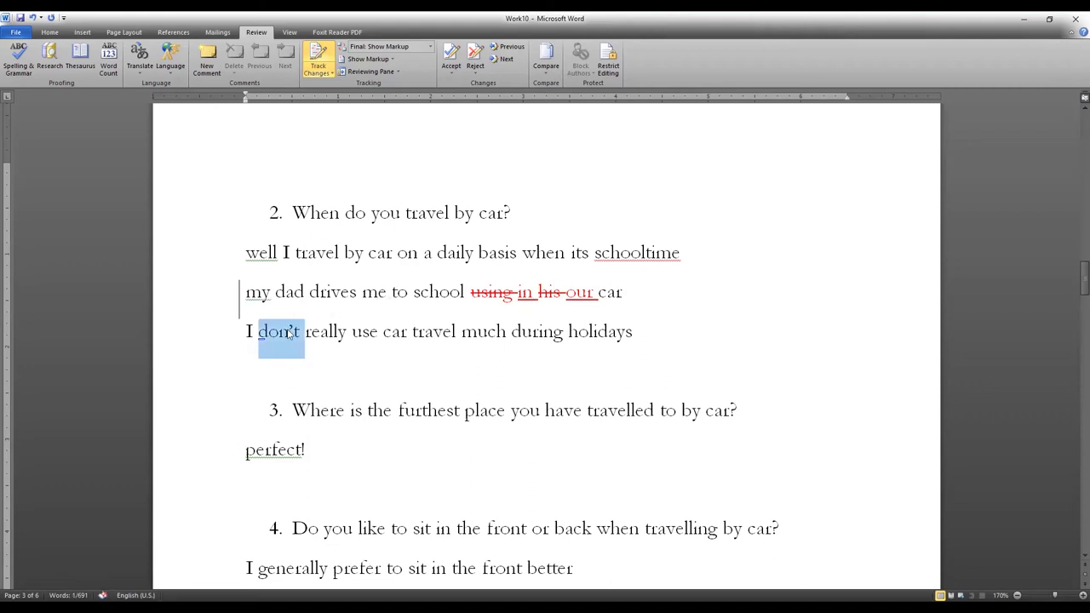
click(328, 334)
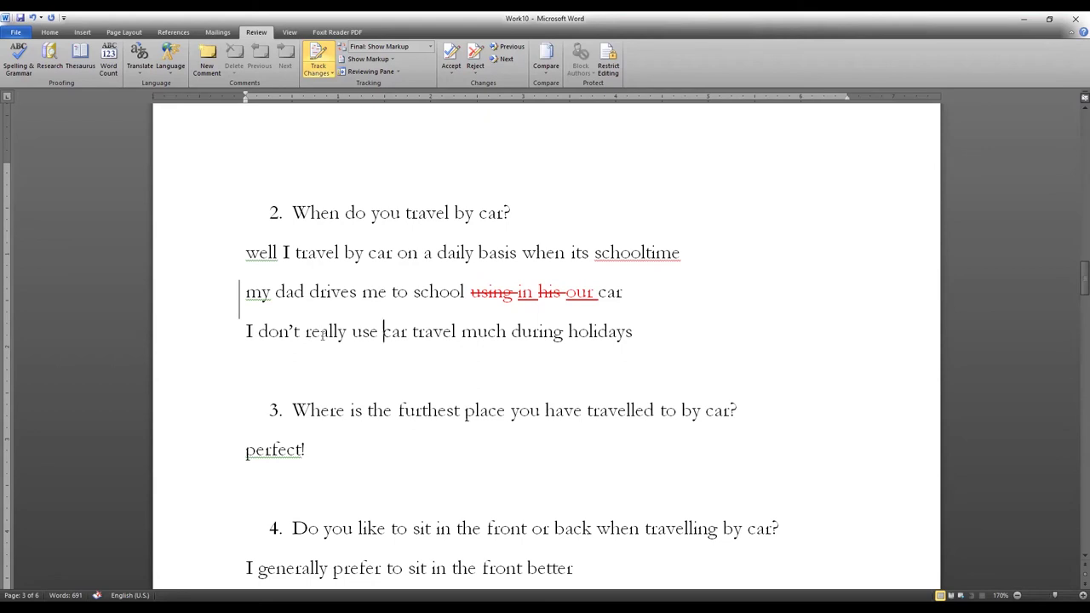
drag(315, 334, 460, 333)
text(travel much)
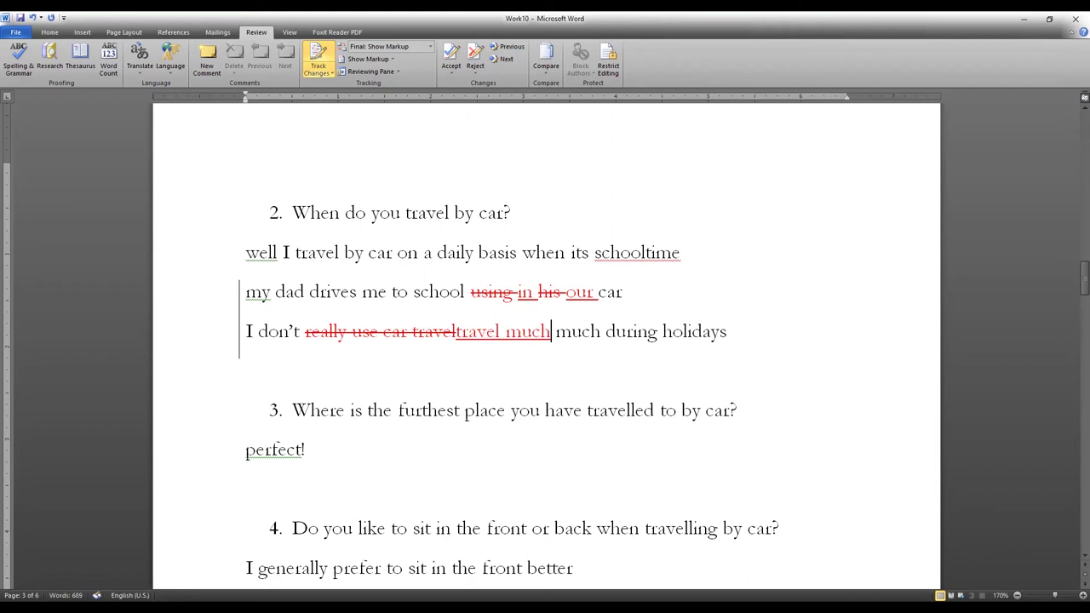
key(BackSpace)
key(BackSpace)
key(BackSpace)
key(BackSpace)
key(BackSpace)
key(Right)
key(Right)
key(Right)
key(Right)
key(Right)
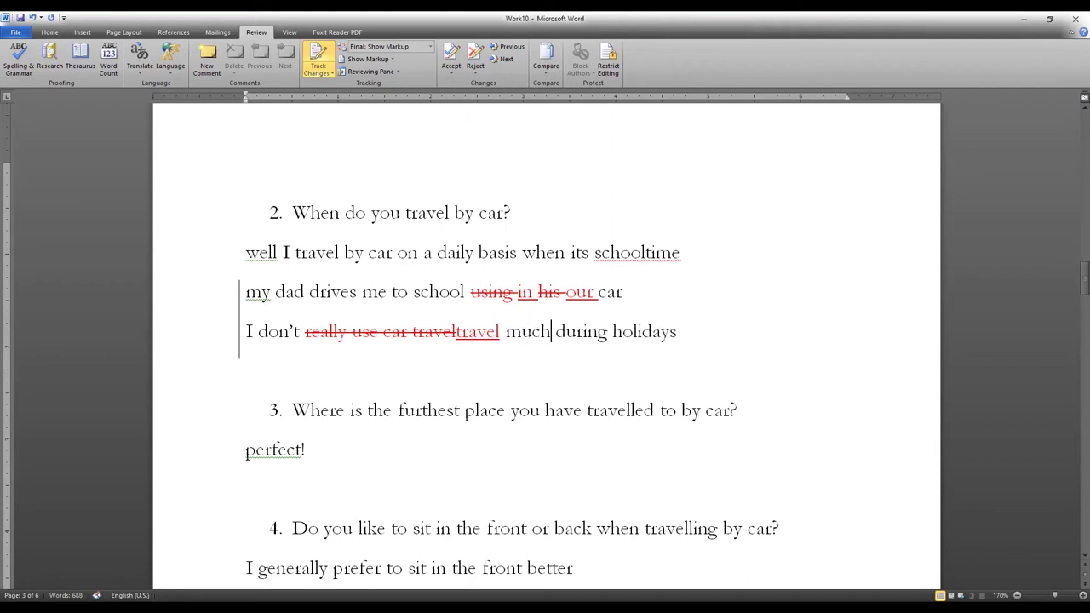
Insert "by car" after "much" in the line about travelling during holidays
text(by car)
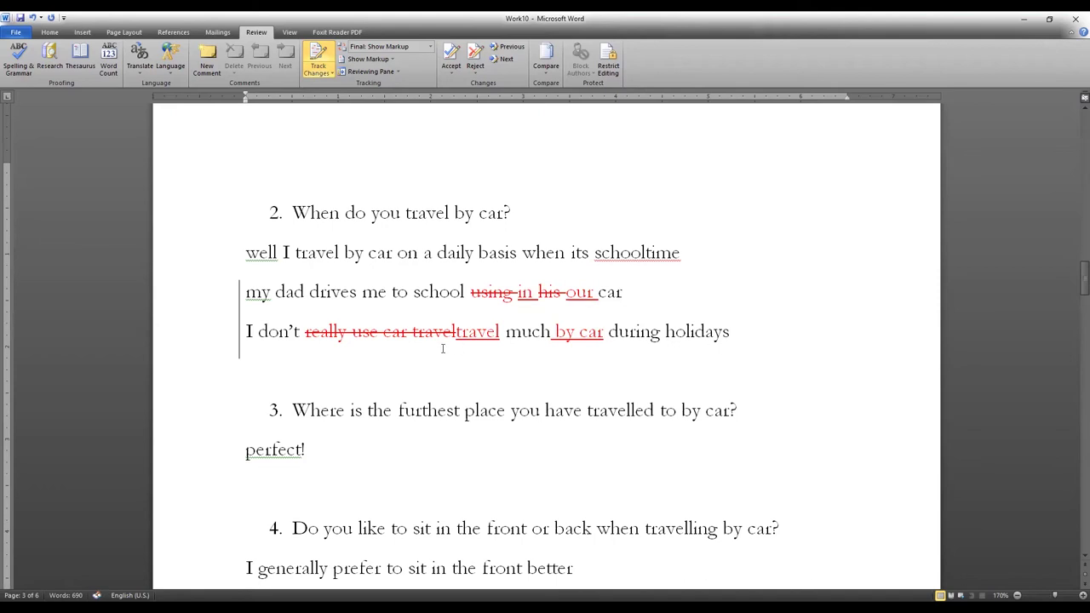
scroll(511, 343, down, 2)
click(239, 281)
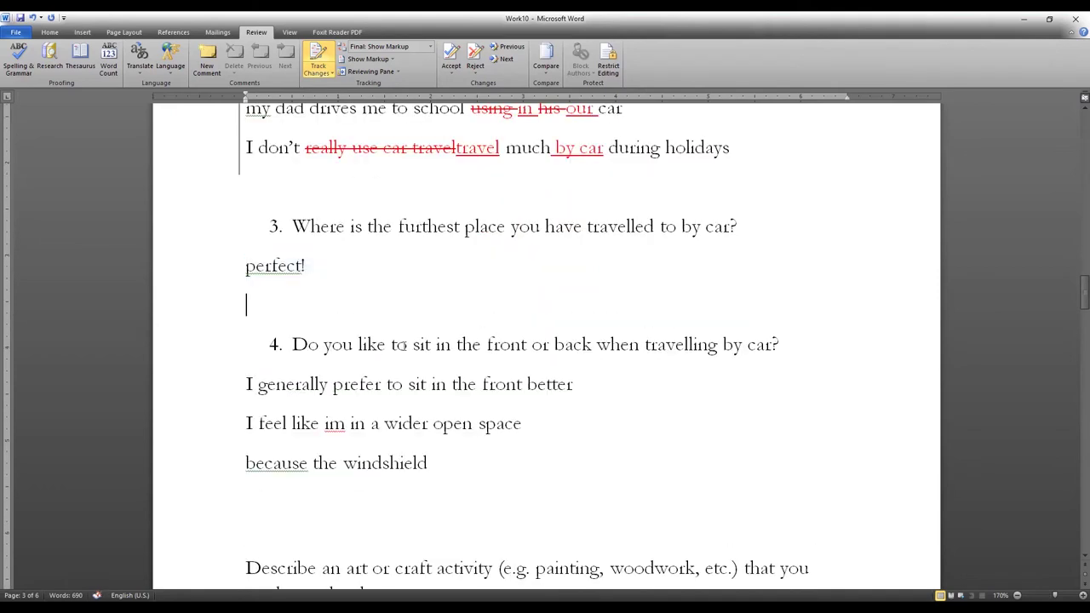
Delete "better" from the end of the line about preferring to sit in the front
click(265, 304)
scroll(266, 305, down, 1)
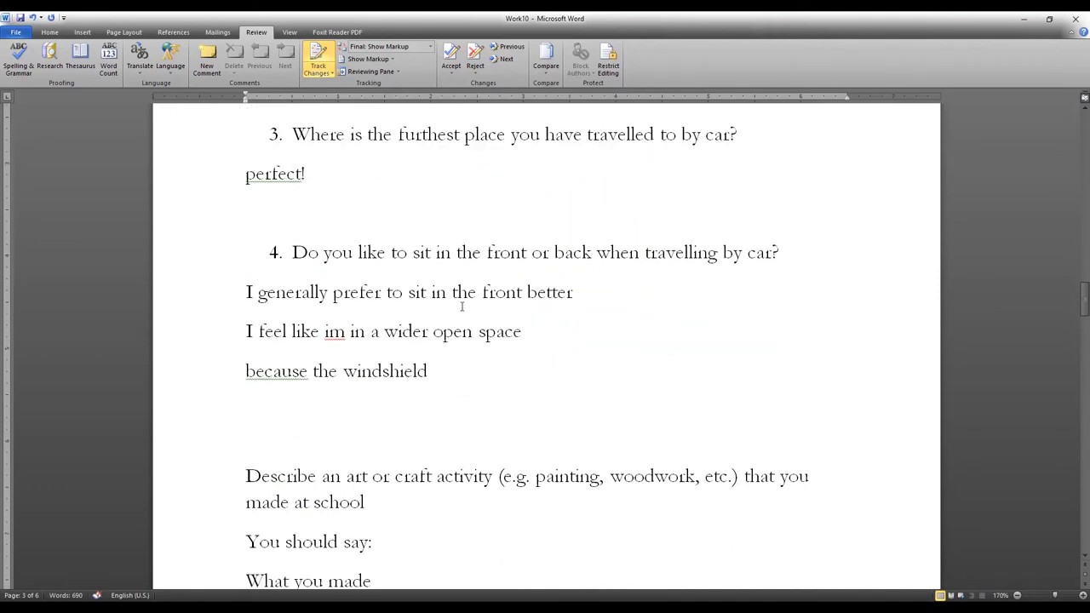
click(528, 293)
double_click(531, 293)
key(Delete)
Add a comment on "windshield" in the answer to question 4, calling it "really specific excellent" vocabulary
drag(444, 372, 188, 334)
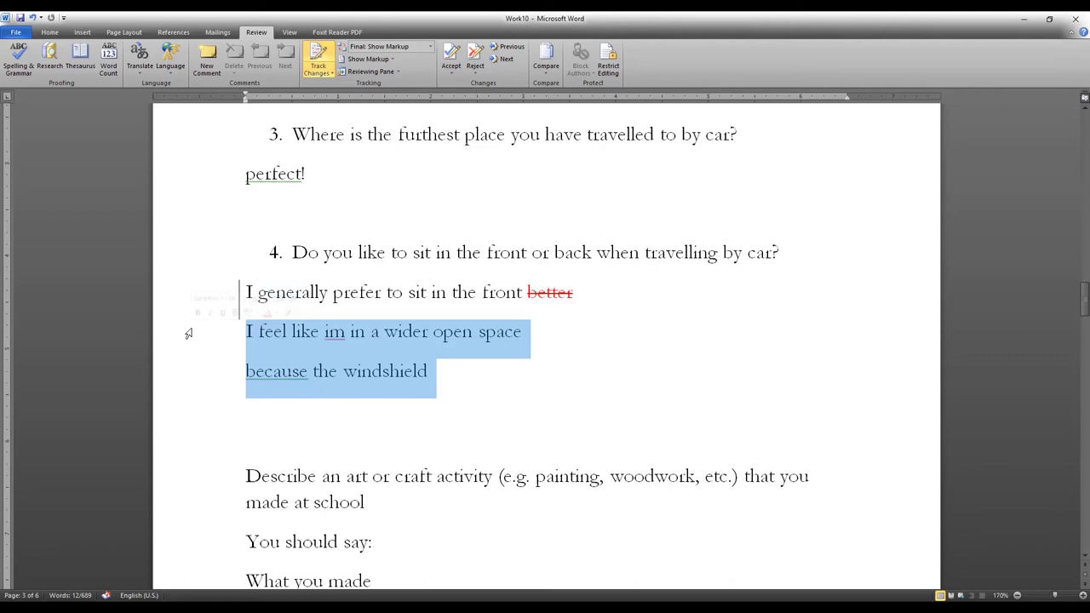
click(184, 333)
click(414, 371)
double_click(414, 371)
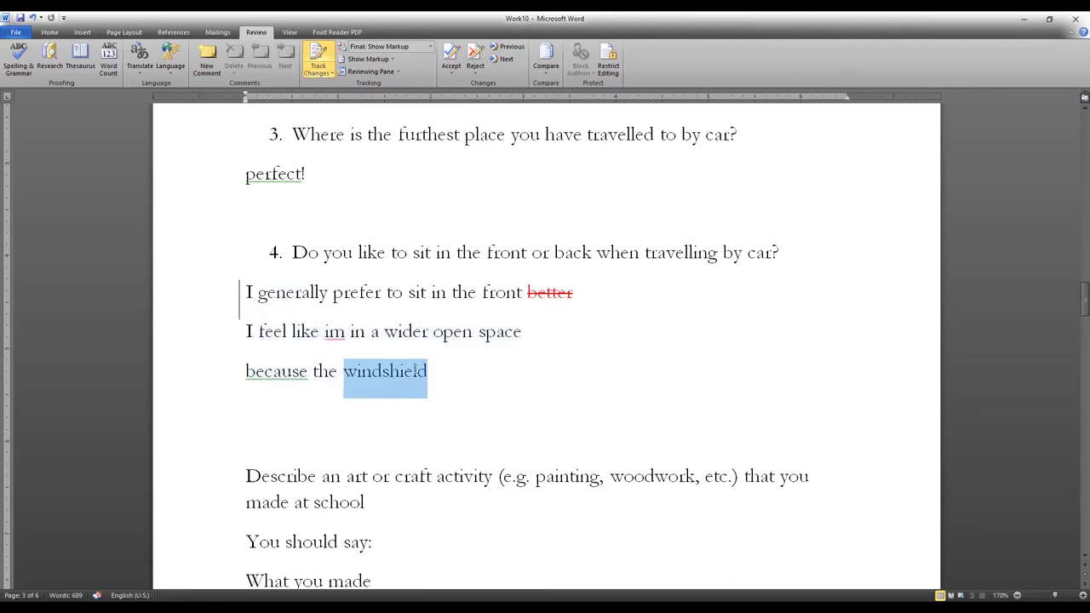
key(ctrl+alt+m)
text(really sepci)
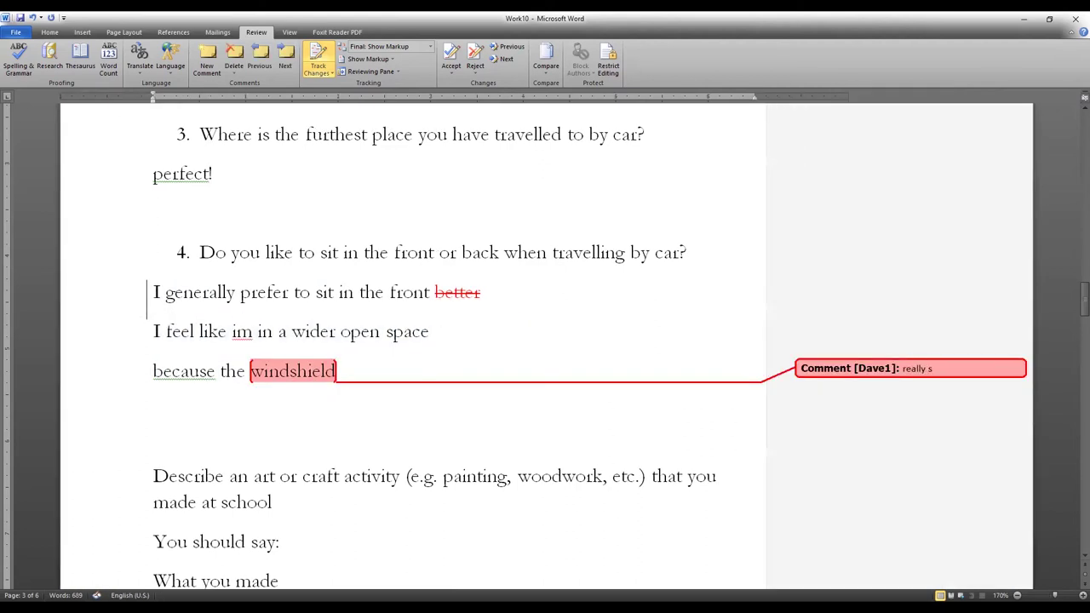
key(BackSpace)
key(BackSpace)
key(BackSpace)
text(ocifi)
key(BackSpace)
key(BackSpace)
key(BackSpace)
key(BackSpace)
key(BackSpace)
key(BackSpace)
text(pecfici e)
text(x)
key(BackSpace)
key(BackSpace)
key(BackSpace)
key(BackSpace)
key(BackSpace)
key(BackSpace)
key(BackSpace)
text(ific excellent vocabular)
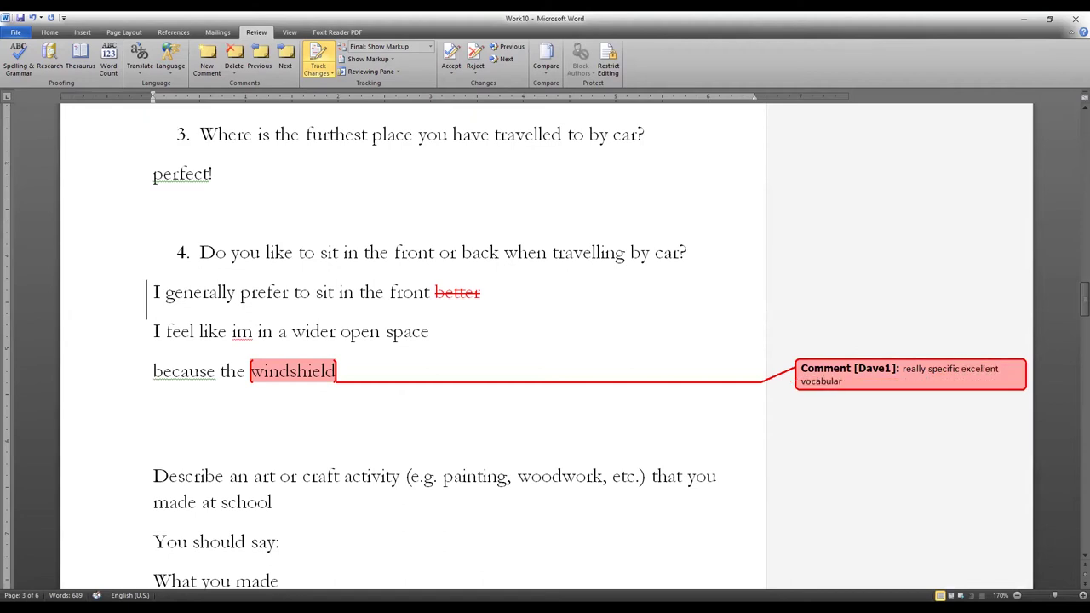
Delete the extra "o" from "artowork" in the first line of the art activity answer
scroll(384, 370, down, 7)
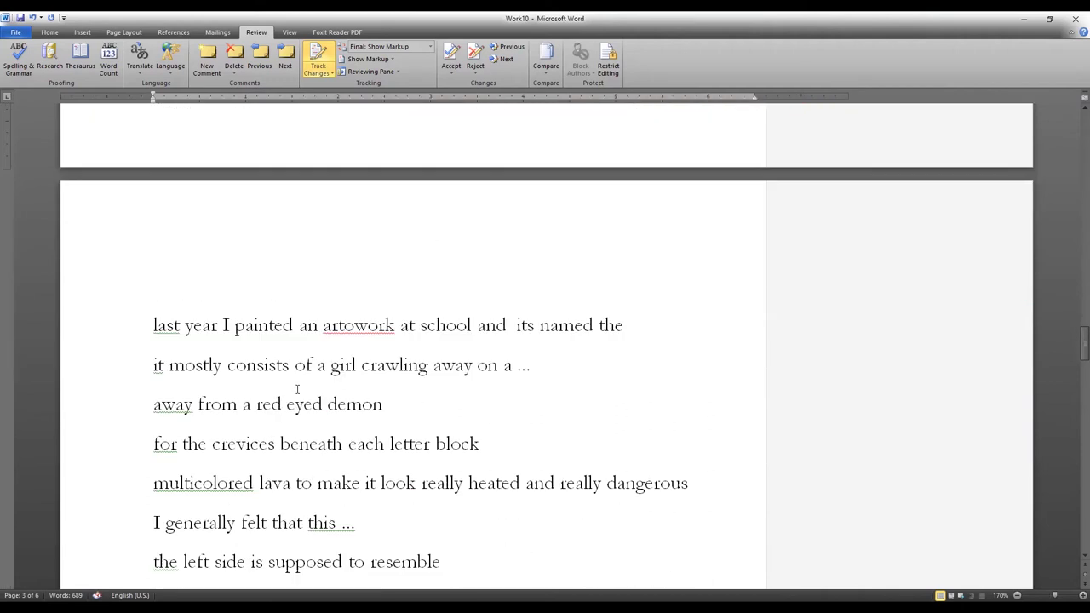
mouse_move(156, 324)
mouse_down()
mouse_move(375, 422)
mouse_move(361, 430)
mouse_up()
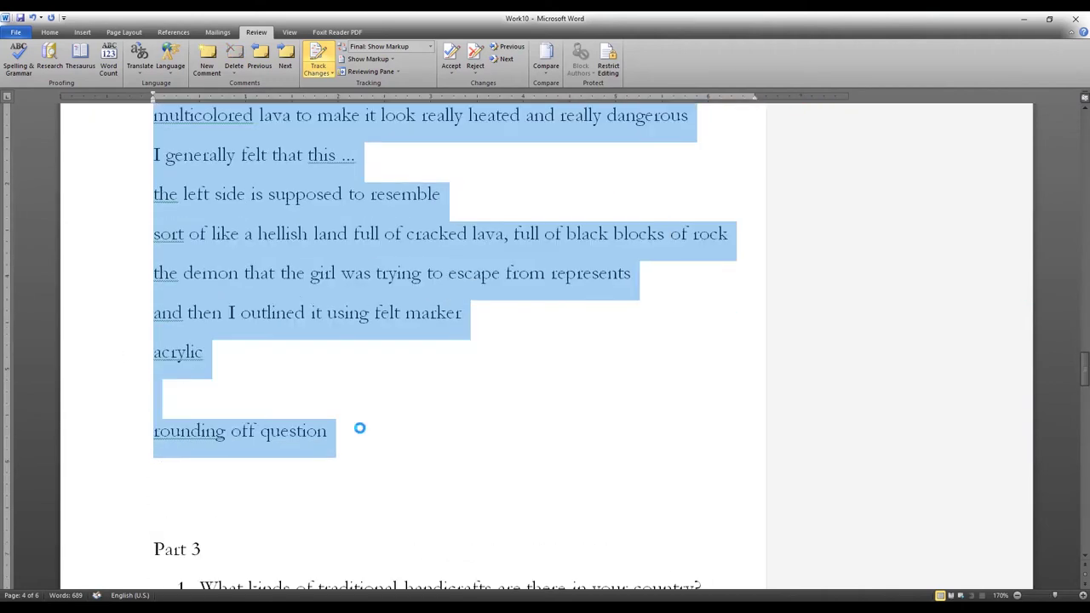
click(360, 429)
scroll(344, 432, up, 6)
scroll(343, 432, up, 2)
scroll(290, 394, down, 5)
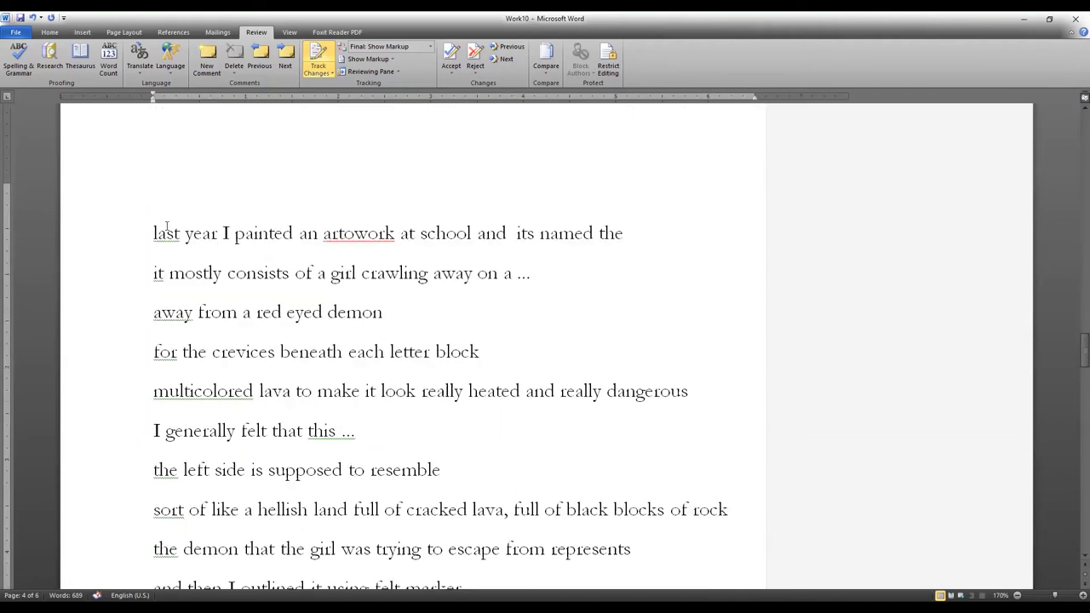
click(349, 232)
key(Delete)
Add the comment "did a painting" to "painted an artwork" in the art activity answer
drag(309, 228, 353, 228)
click(355, 228)
drag(245, 233, 335, 226)
key(ctrl+alt+m)
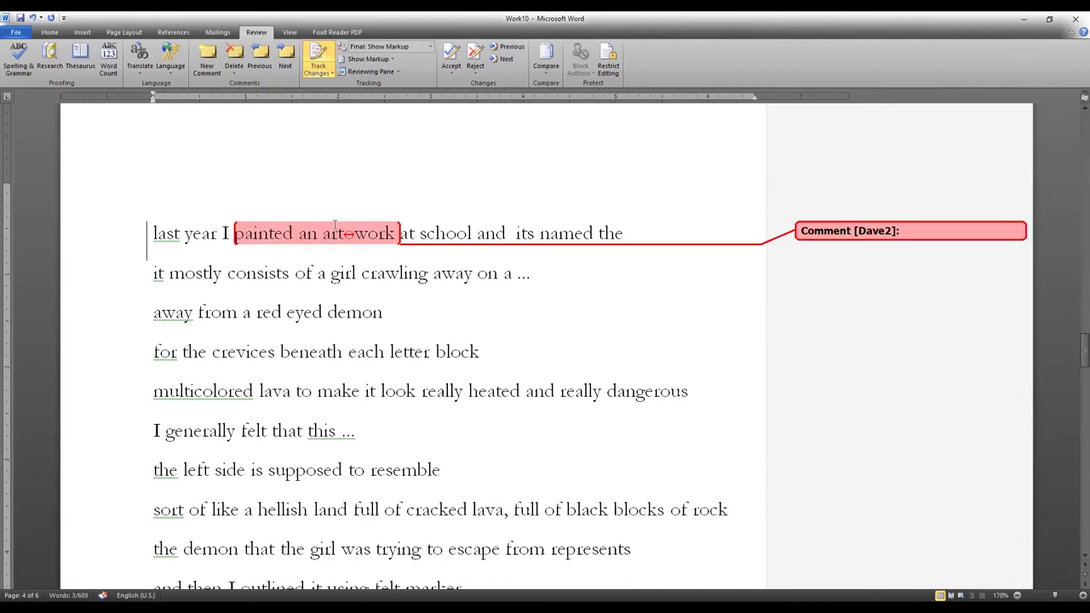
text(did a painting)
Replace "its named the" with "I call it ..." at the end of the artwork line
double_click(551, 240)
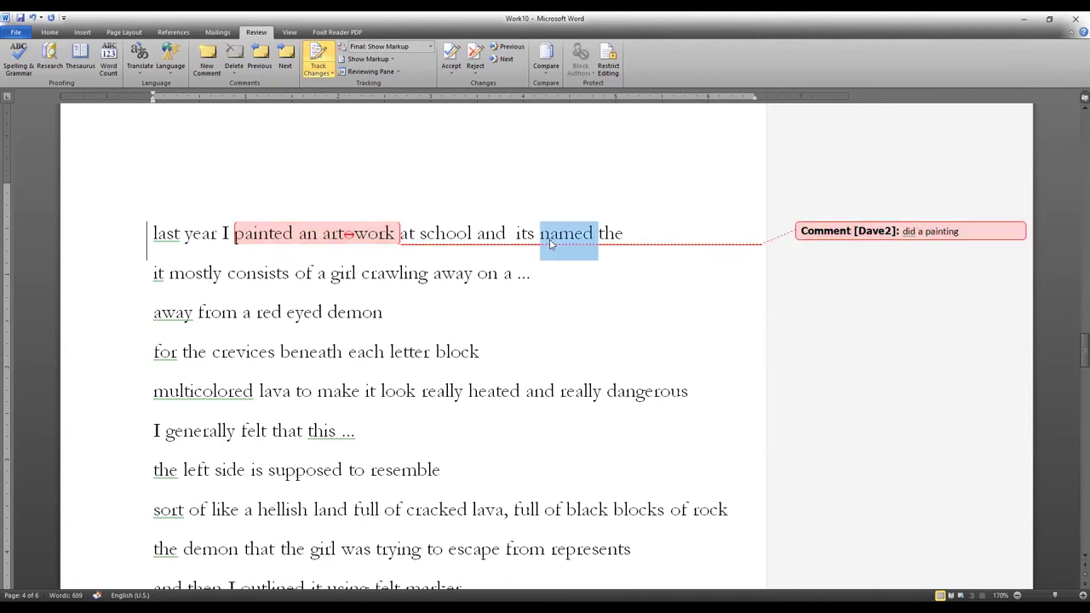
text(called)
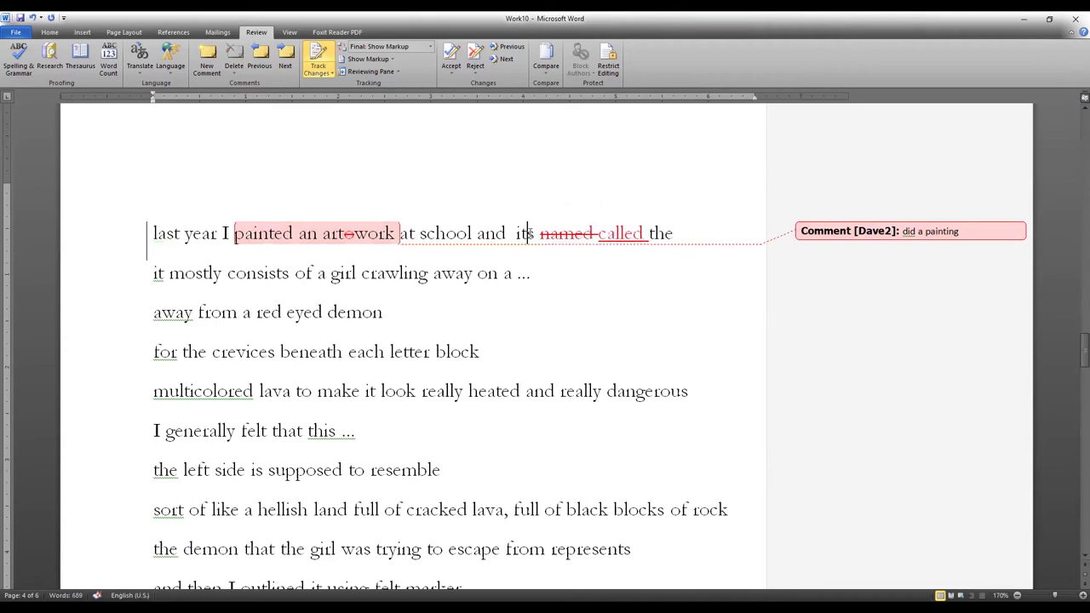
drag(528, 234, 670, 236)
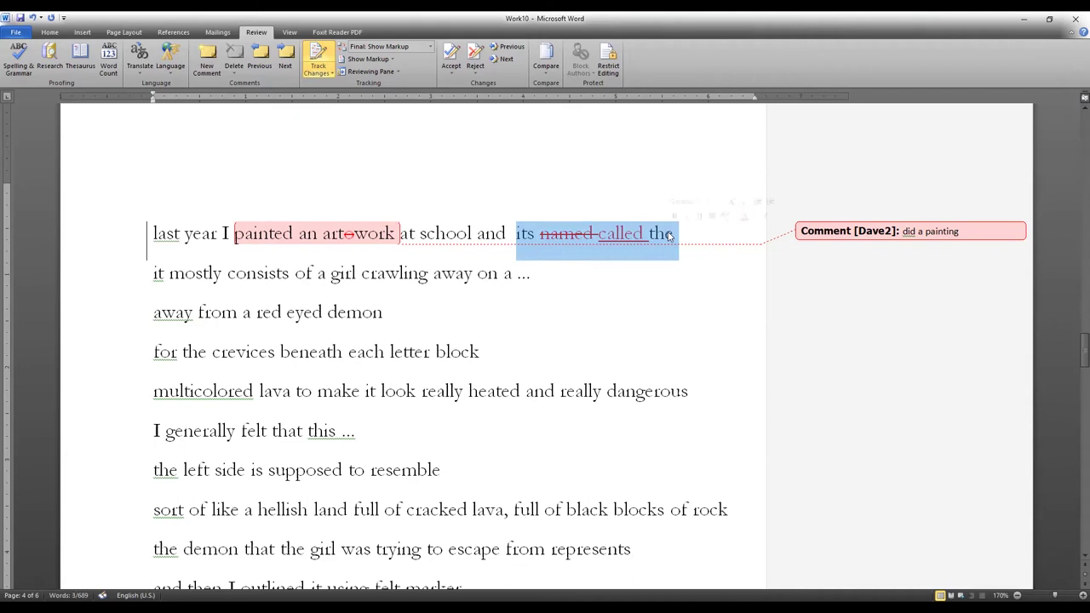
text(I call it)
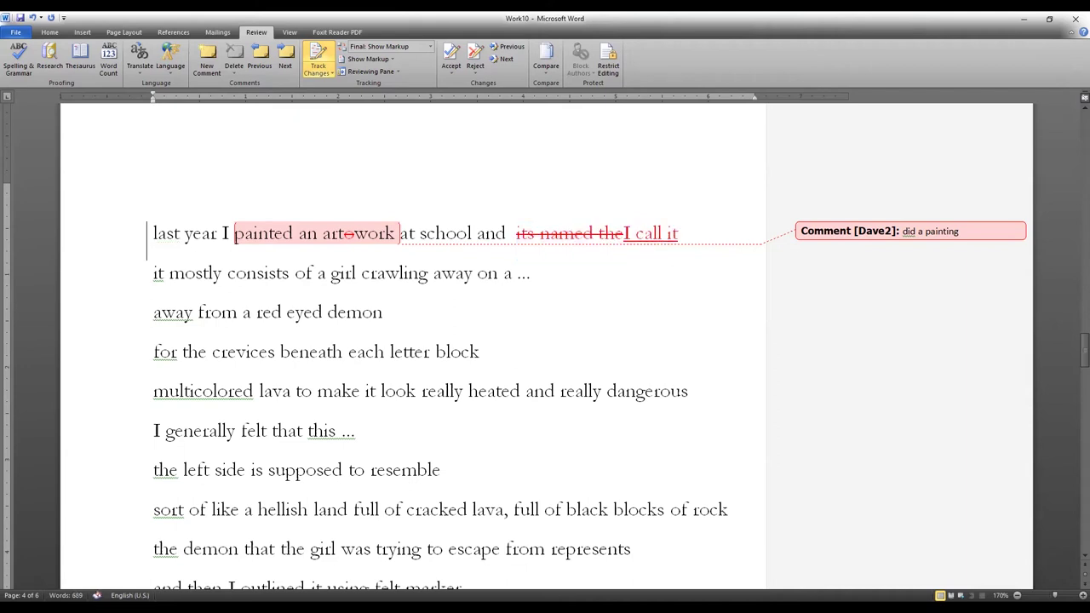
text( ...)
Add the comment "really high level vocabulary" to "crevices beneath each letter block"
click(283, 313)
click(386, 314)
drag(211, 352, 456, 352)
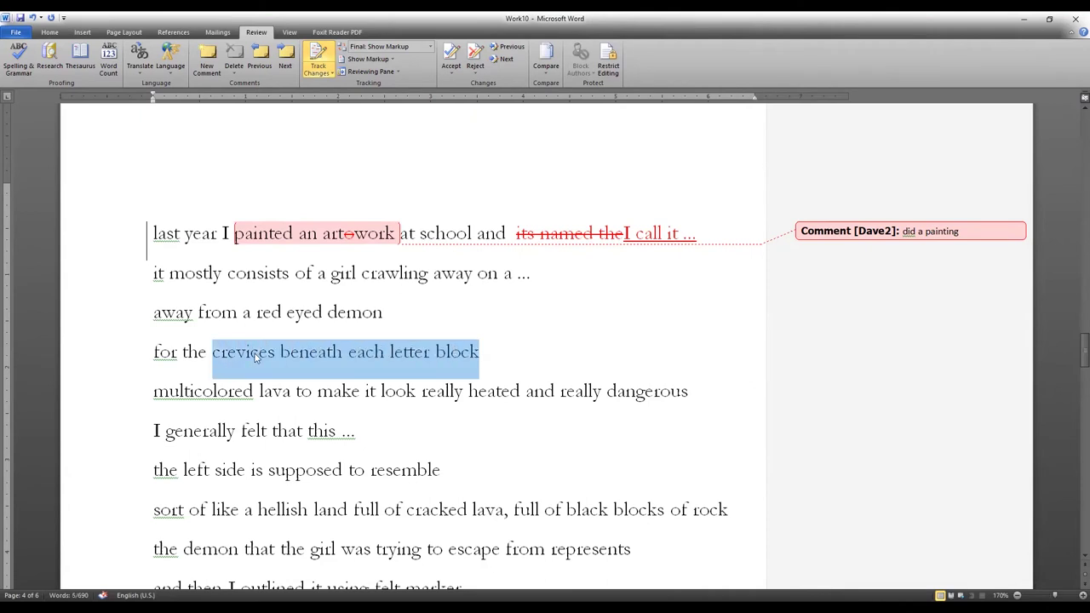
drag(213, 352, 457, 352)
key(ctrl+alt+m)
text(really hi)
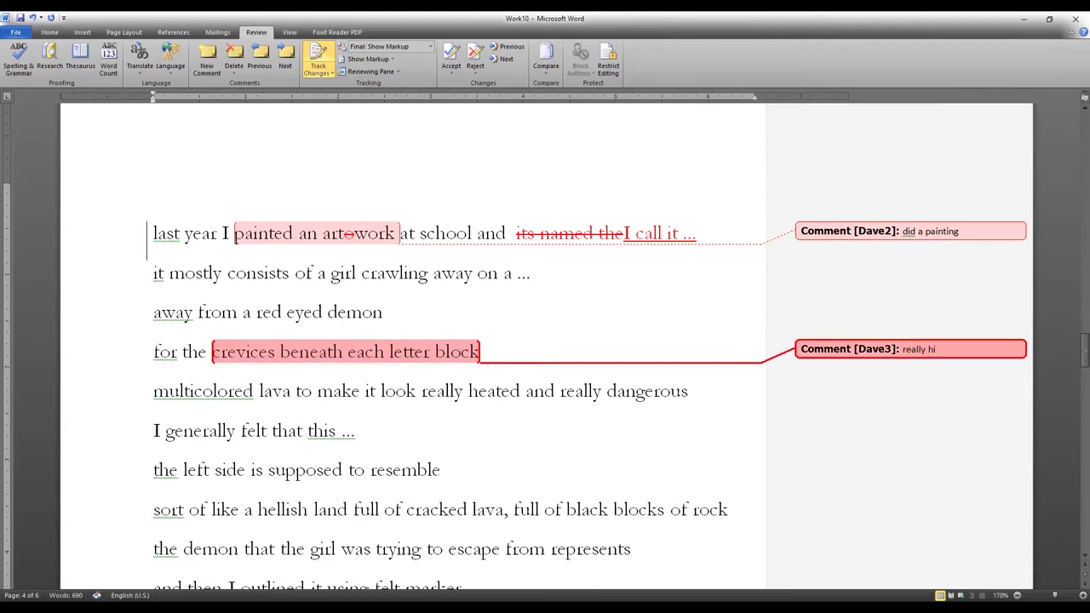
text(gh level c)
text(ocabulary)
click(370, 393)
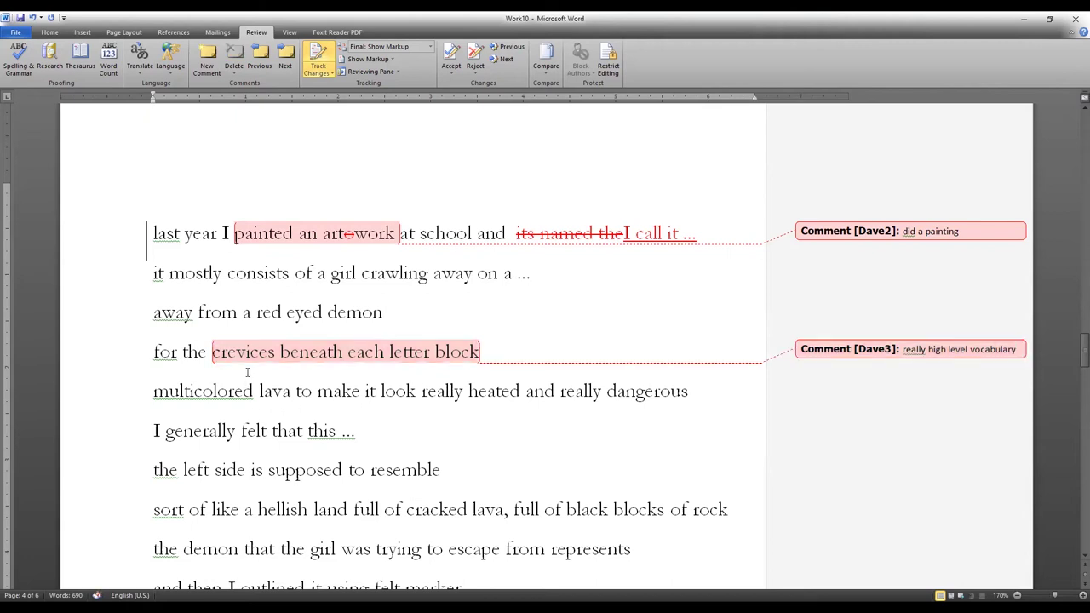
mouse_move(247, 359)
mouse_down()
mouse_move(498, 356)
mouse_move(254, 359)
mouse_up()
click(499, 356)
click(253, 358)
scroll(254, 358, down, 2)
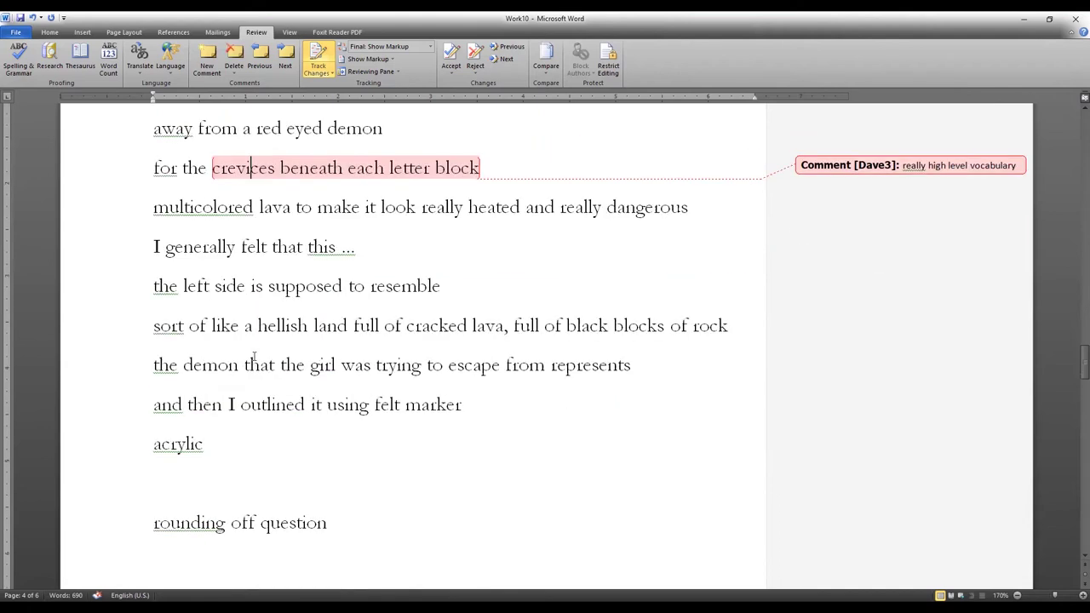
scroll(253, 358, up, 1)
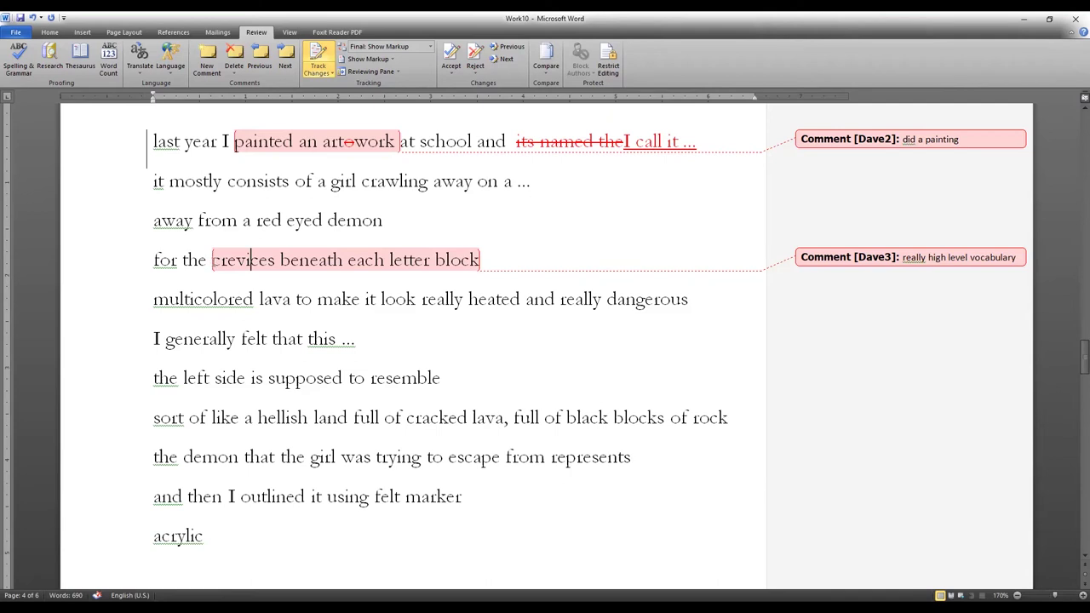
drag(213, 260, 462, 262)
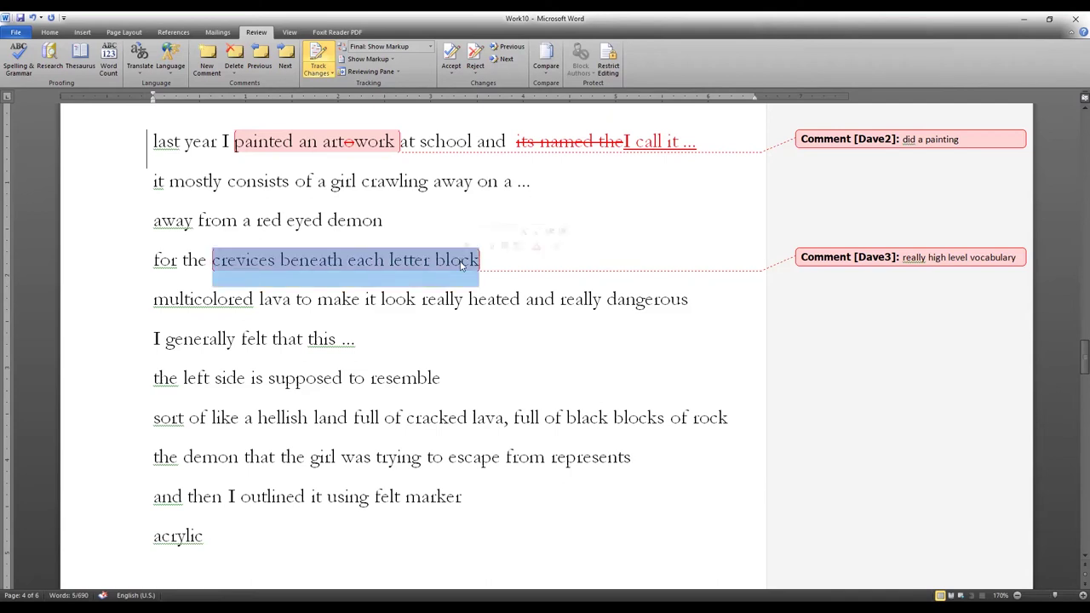
click(189, 290)
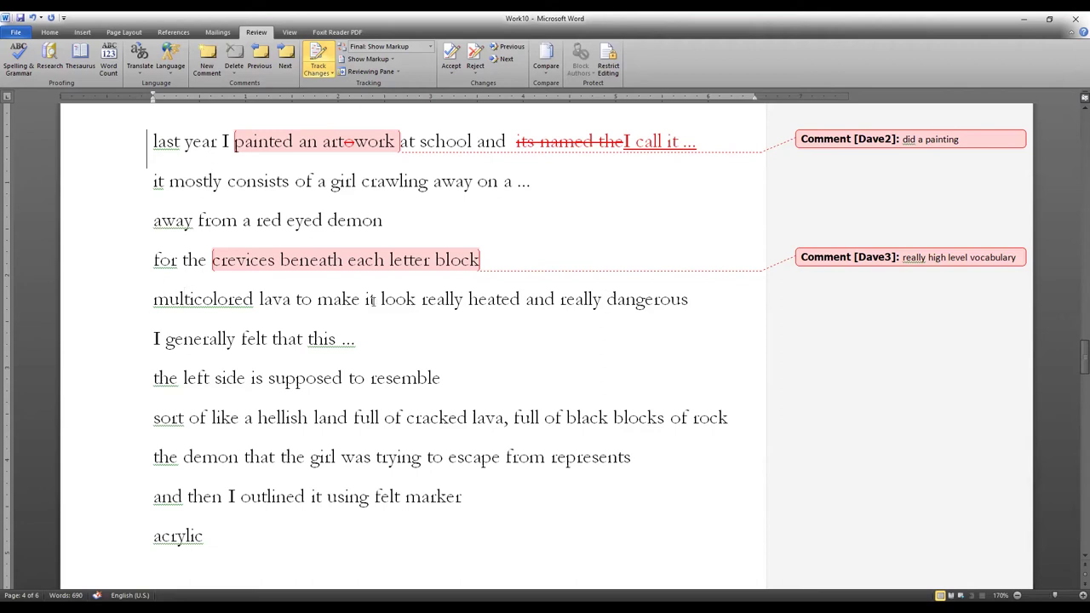
Add the comment "give it a feeling of intensity" to "it look really heated" in the multicolored lava line
drag(367, 300, 503, 300)
key(ctrl+alt+m)
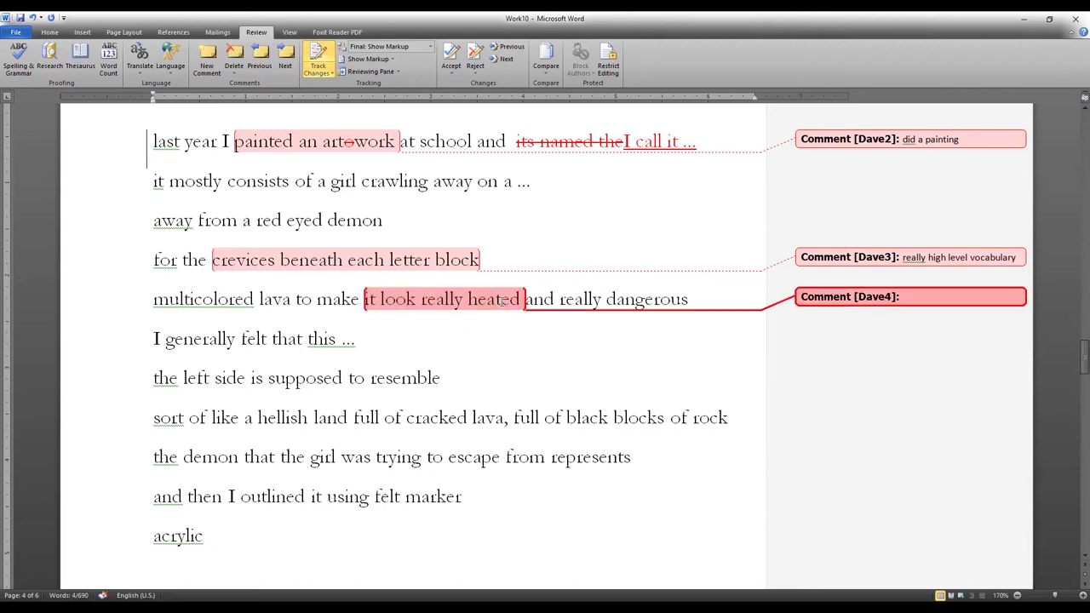
text(give it a feeling of)
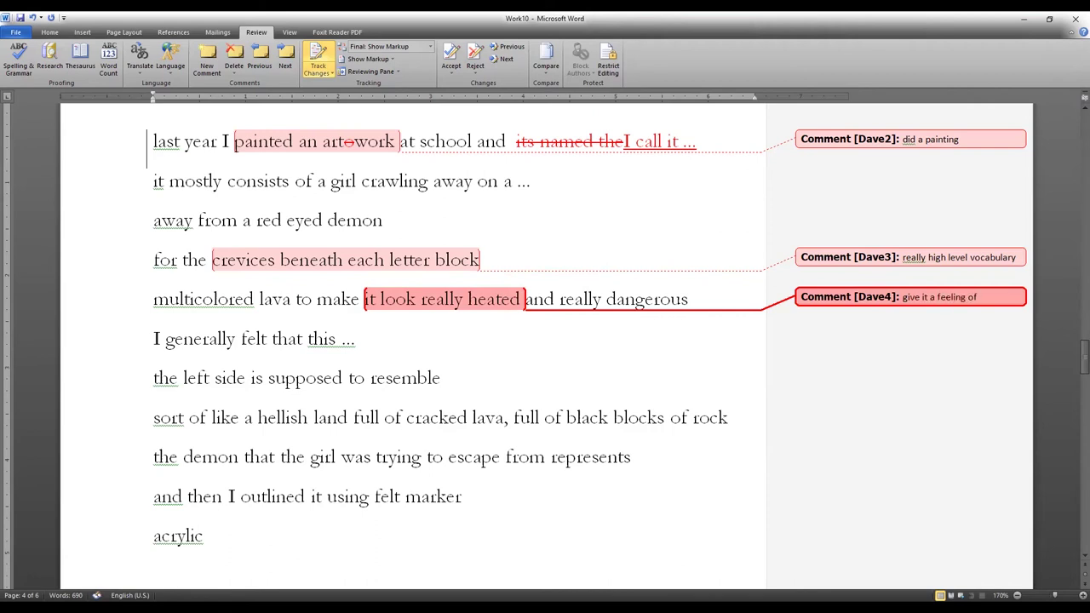
text( intensity)
drag(364, 299, 511, 299)
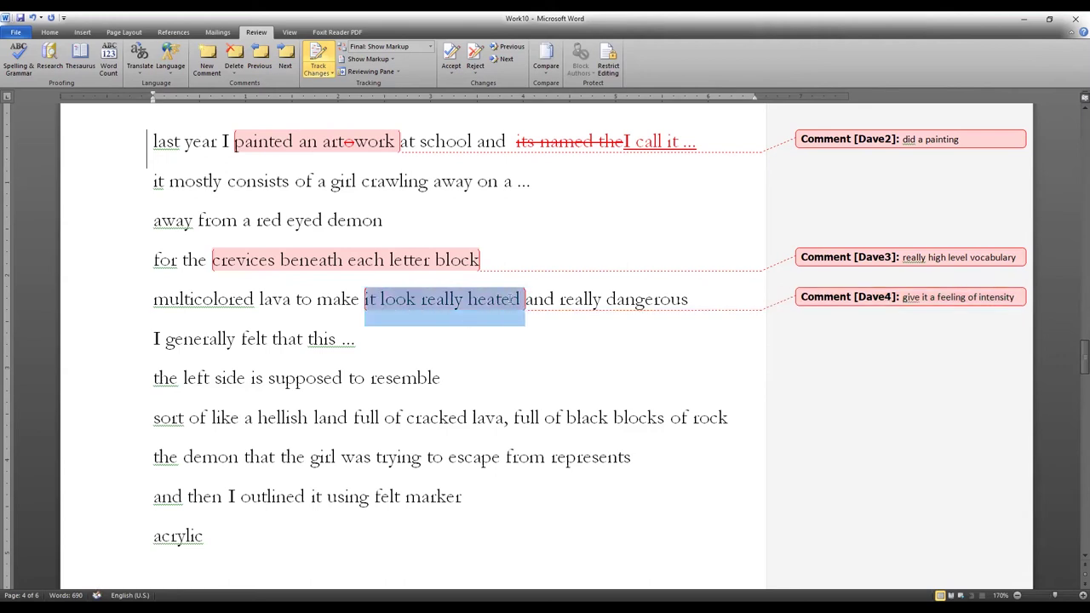
click(511, 299)
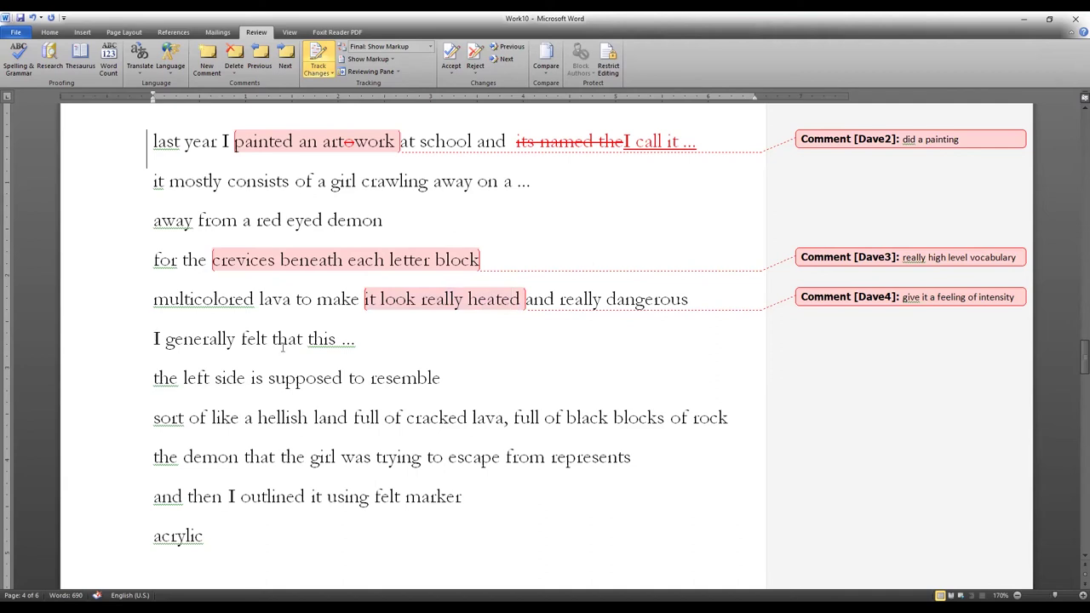
Change "land" to "landscape" in the line about the hellish land full of cracked lava
double_click(248, 340)
click(224, 378)
drag(185, 418, 213, 417)
click(212, 418)
click(339, 418)
text(scape)
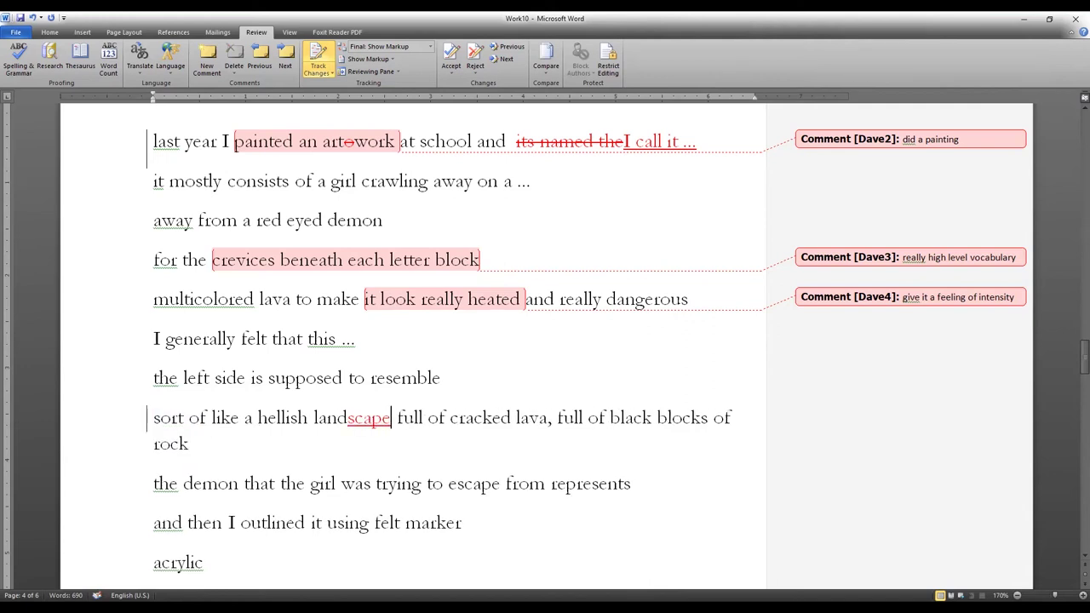
key(Left)
key(Left)
key(Left)
key(Left)
key(Left)
Insert "barren" before "blocks of rock" and attach the comment "lifeless" to the new word
scroll(272, 431, down, 1)
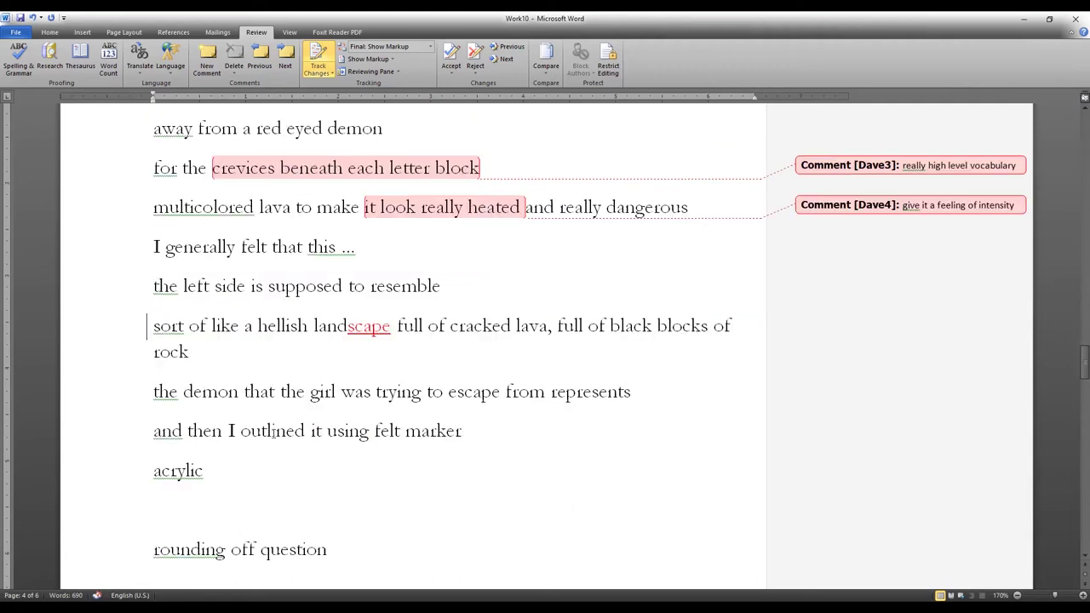
click(657, 325)
text(barren)
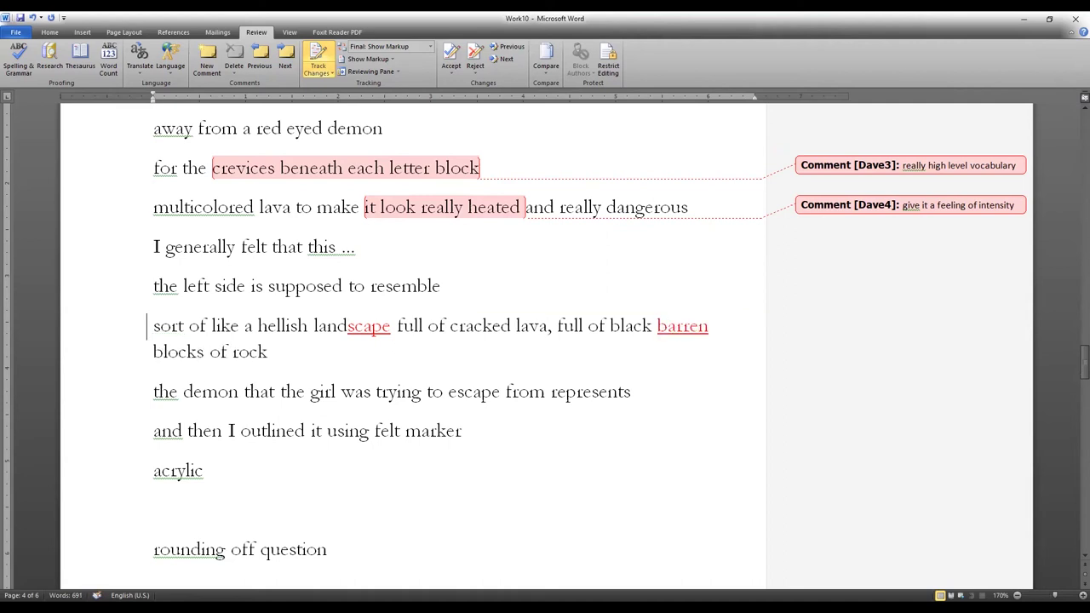
double_click(682, 328)
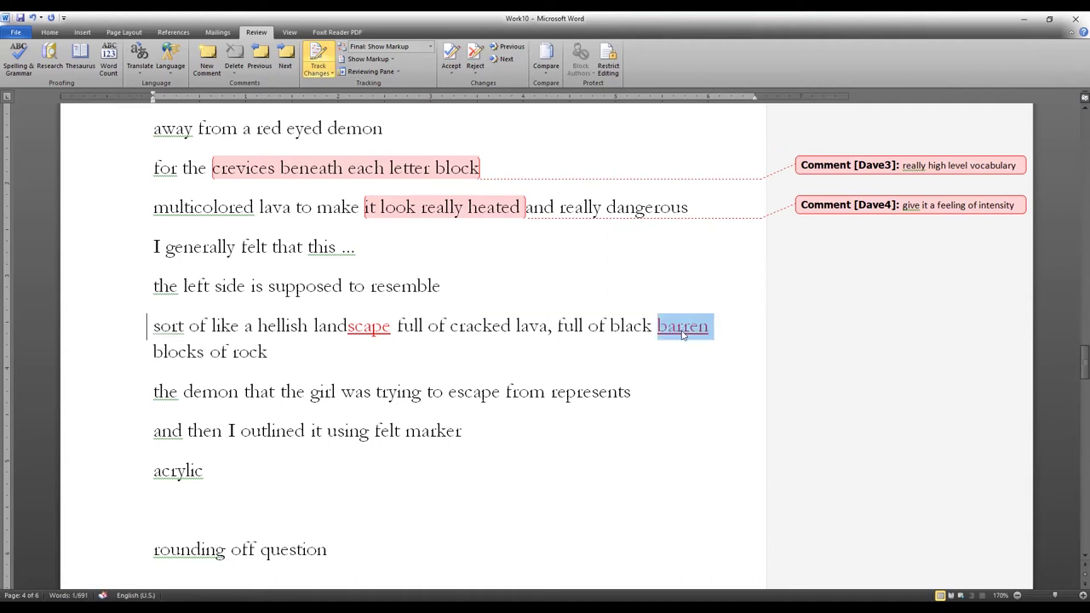
key(ctrl+alt+m)
text(lifeless)
click(683, 328)
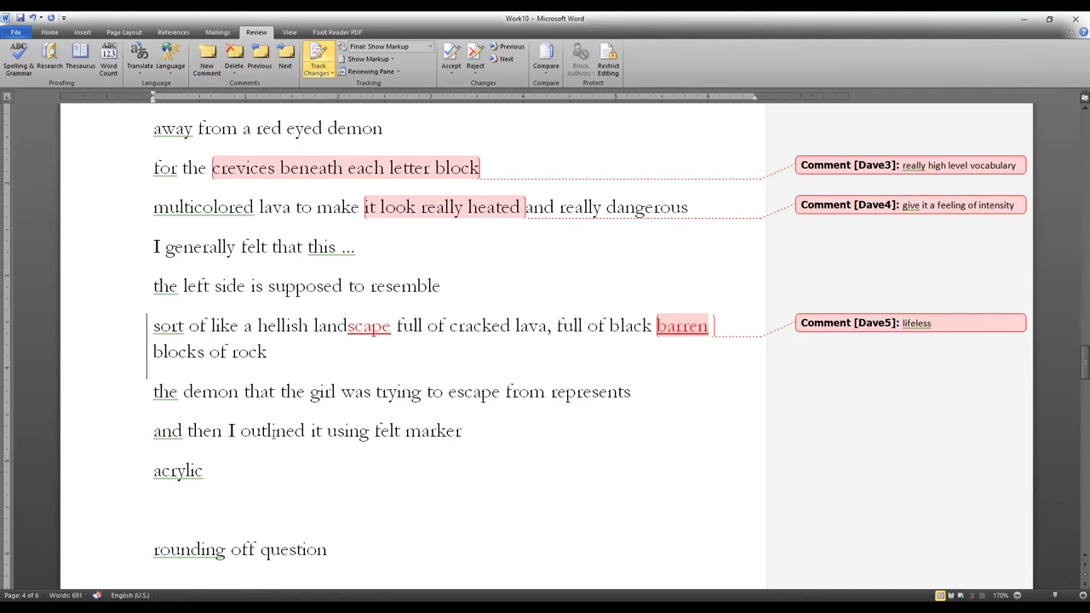
Add the comment "extremely good!" to the line about outlining with felt marker
mouse_move(290, 472)
mouse_down()
mouse_move(156, 430)
mouse_move(457, 433)
mouse_up()
key(ctrl+alt+m)
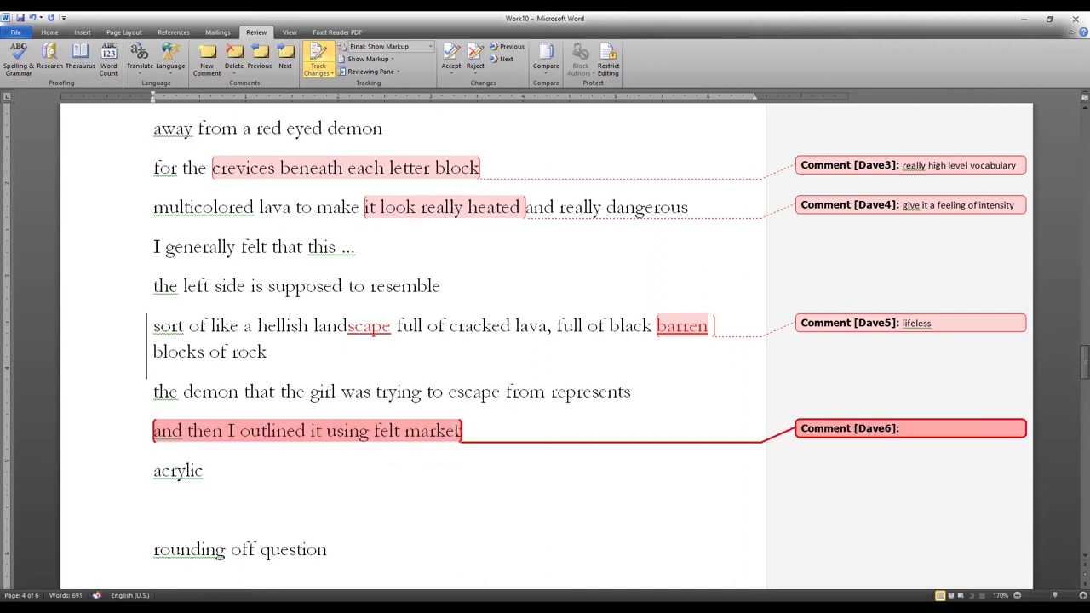
text(extremely good!)
click(369, 486)
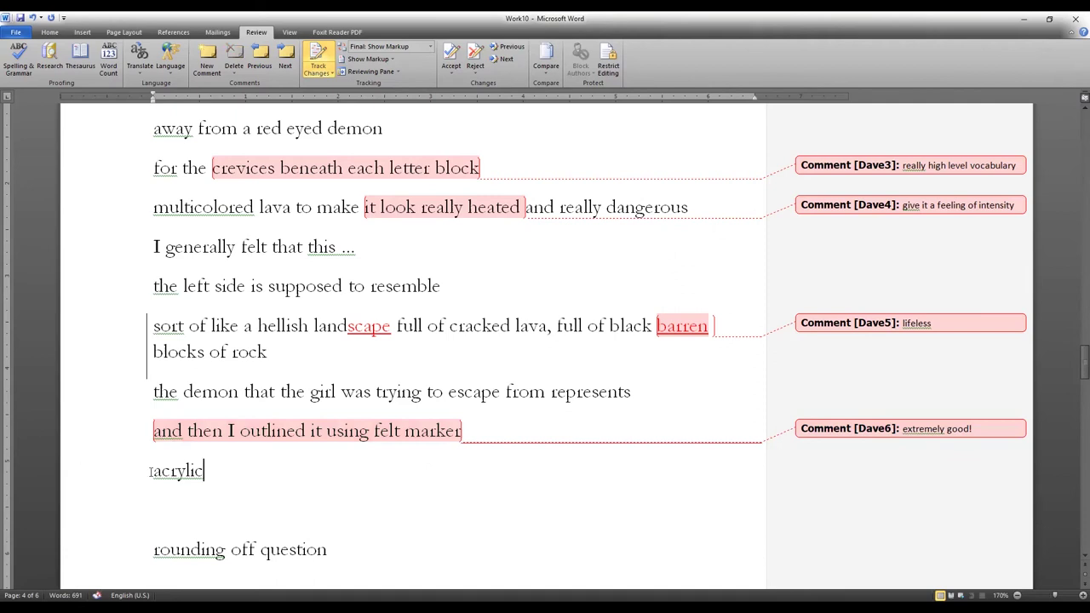
Add the pronunciation guide "uh kri lick" after "acrylic"
drag(162, 471, 185, 473)
click(232, 472)
text(uh)
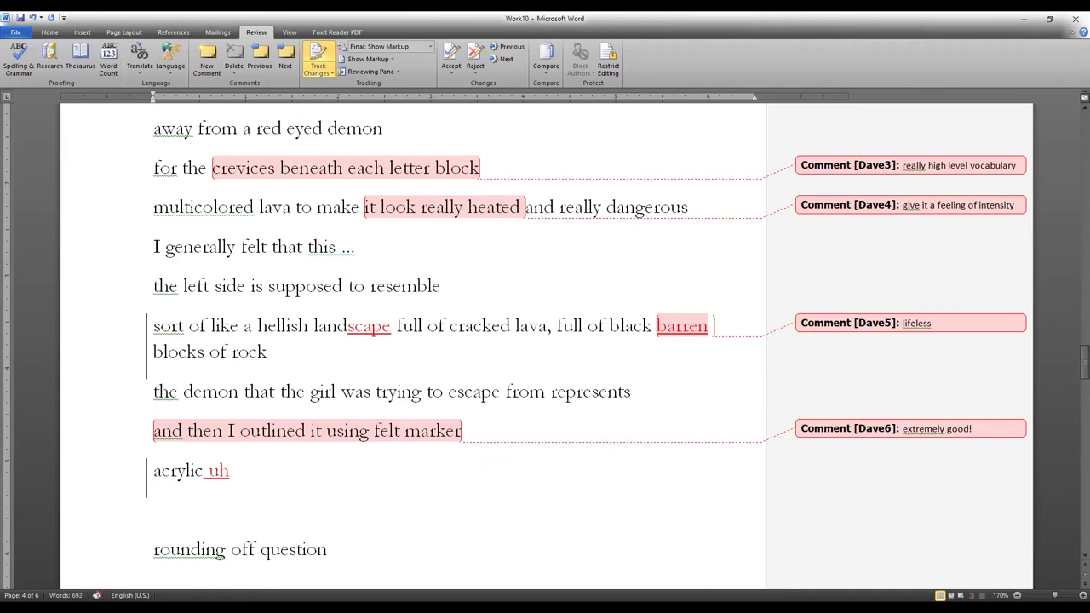
text( kri lick)
scroll(195, 436, down, 2)
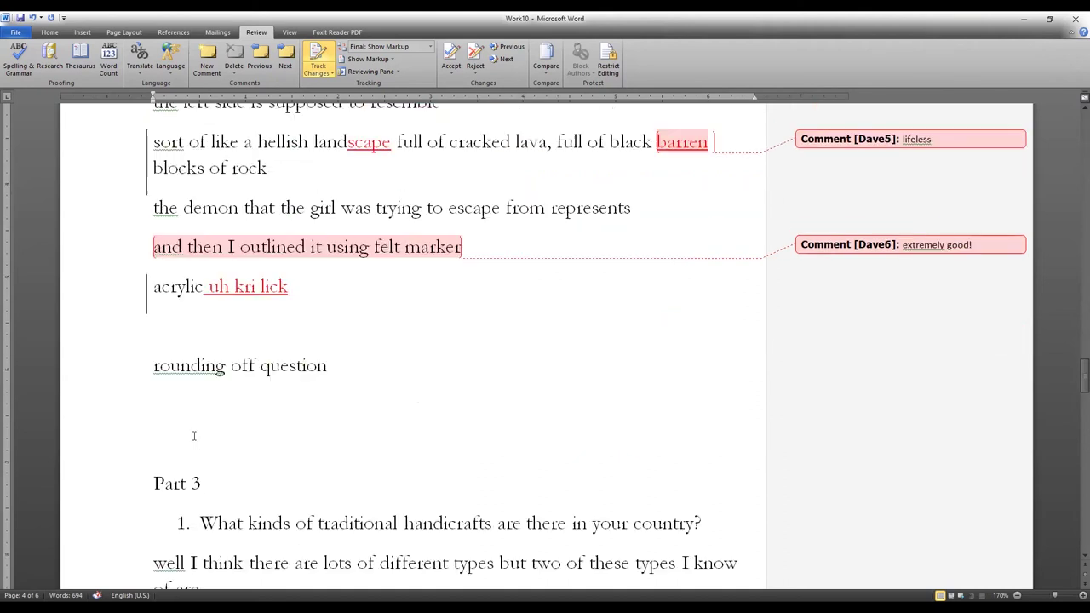
Review the "rounding off question" note together with the artwork description lines above it
drag(334, 376, 187, 376)
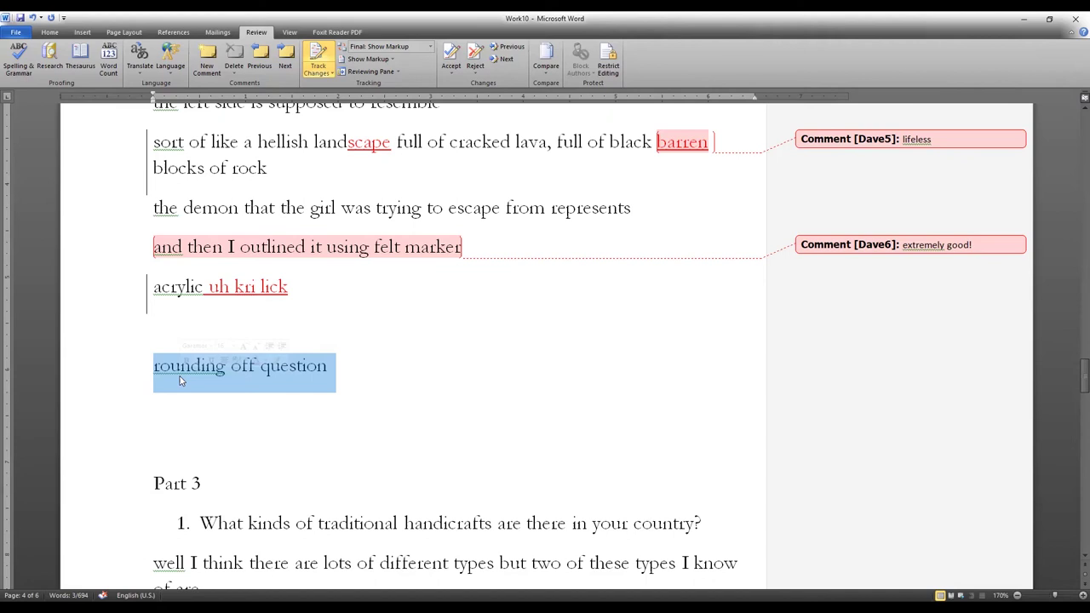
click(179, 376)
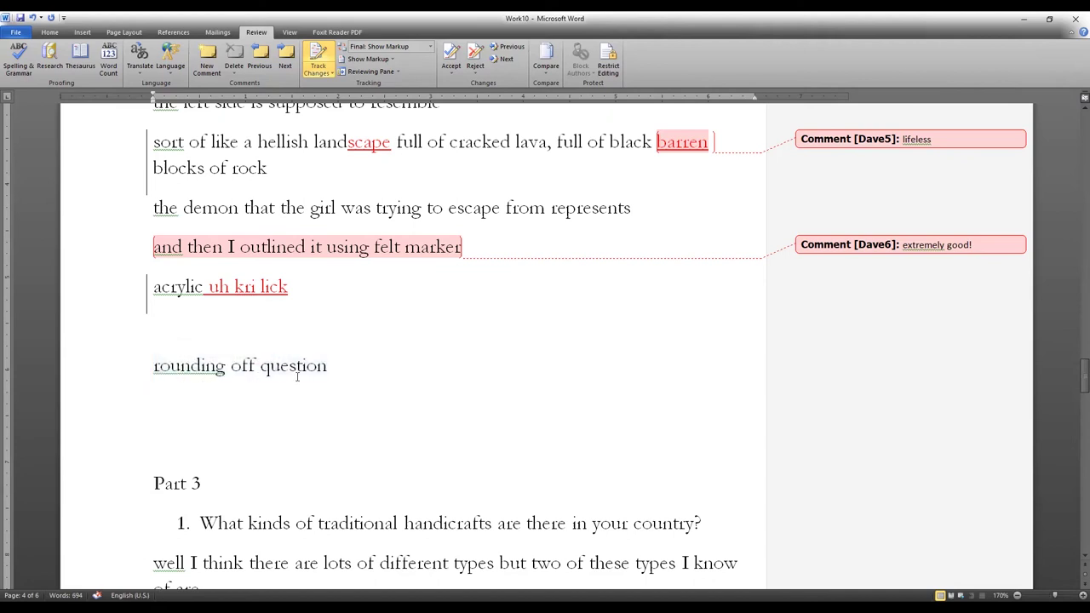
drag(302, 376, 327, 377)
click(196, 378)
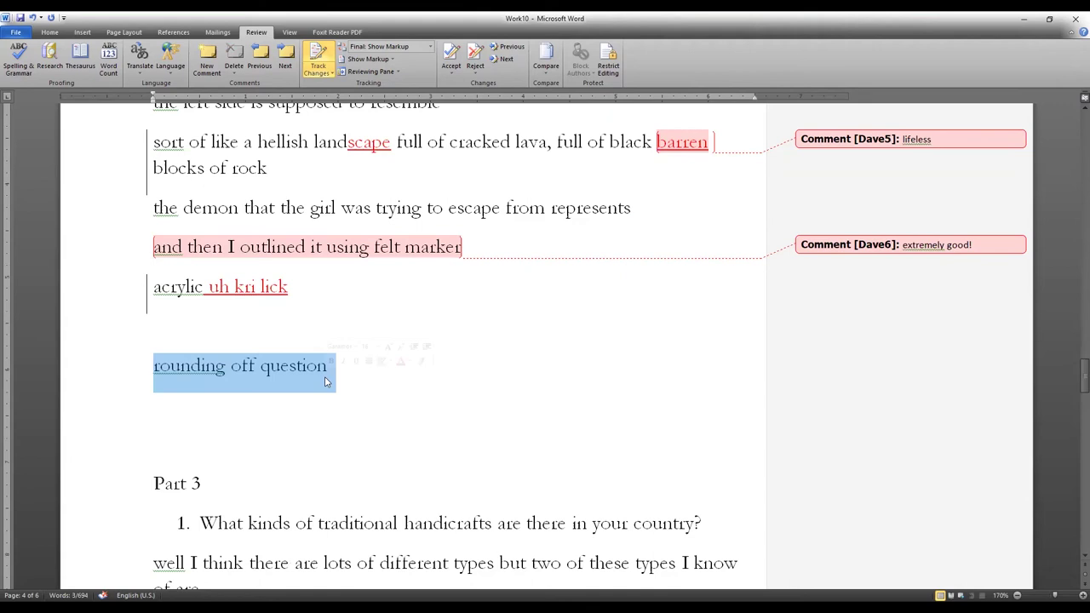
click(356, 376)
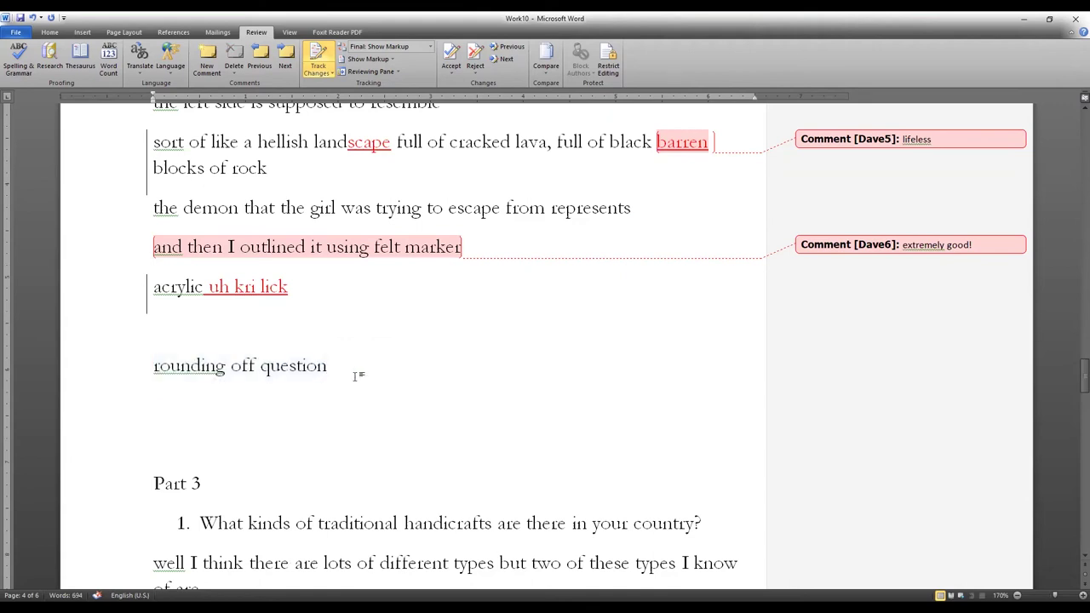
drag(357, 376, 185, 377)
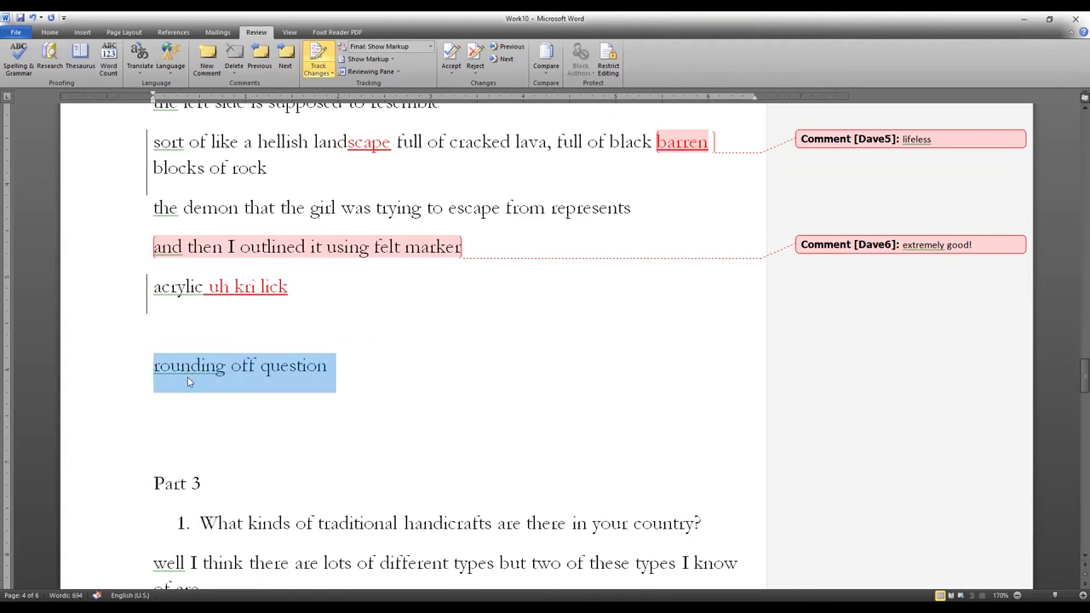
click(189, 377)
triple_click(189, 377)
click(304, 375)
scroll(294, 368, up, 3)
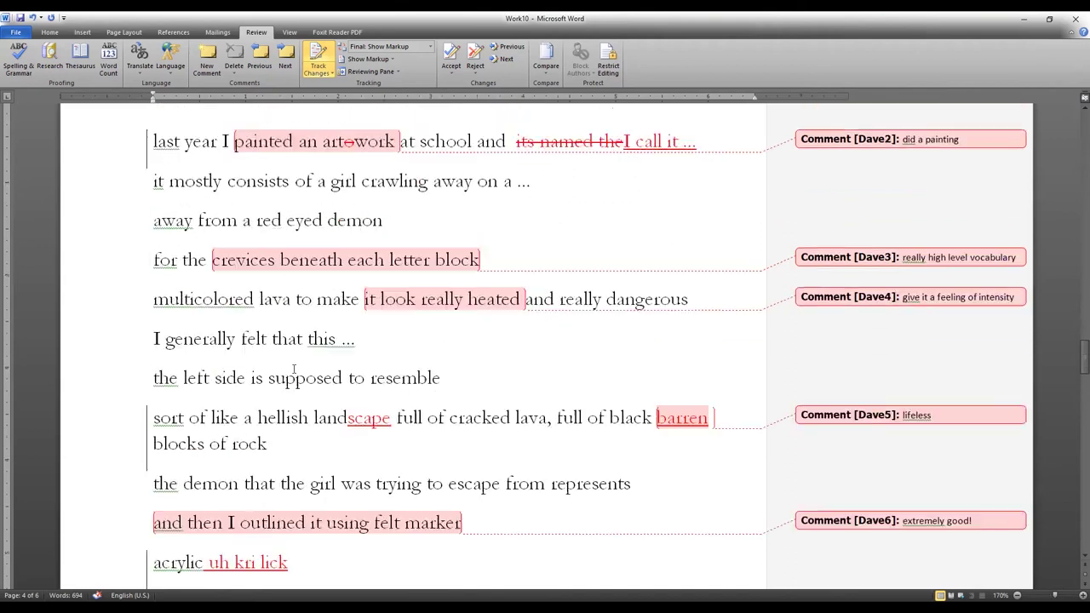
scroll(293, 368, up, 3)
scroll(227, 347, down, 2)
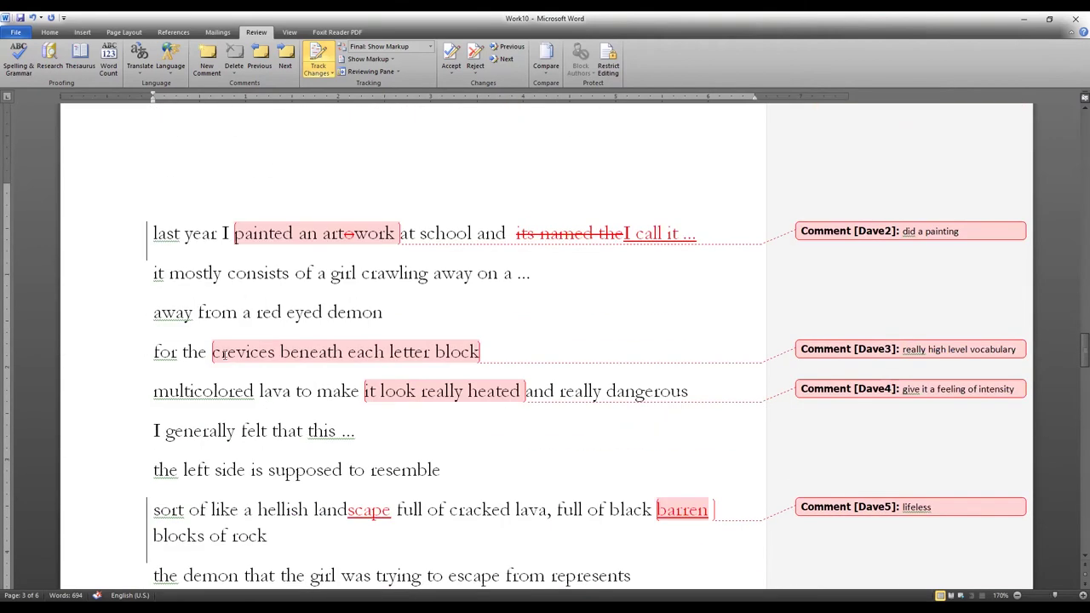
scroll(223, 353, down, 3)
drag(363, 457, 155, 460)
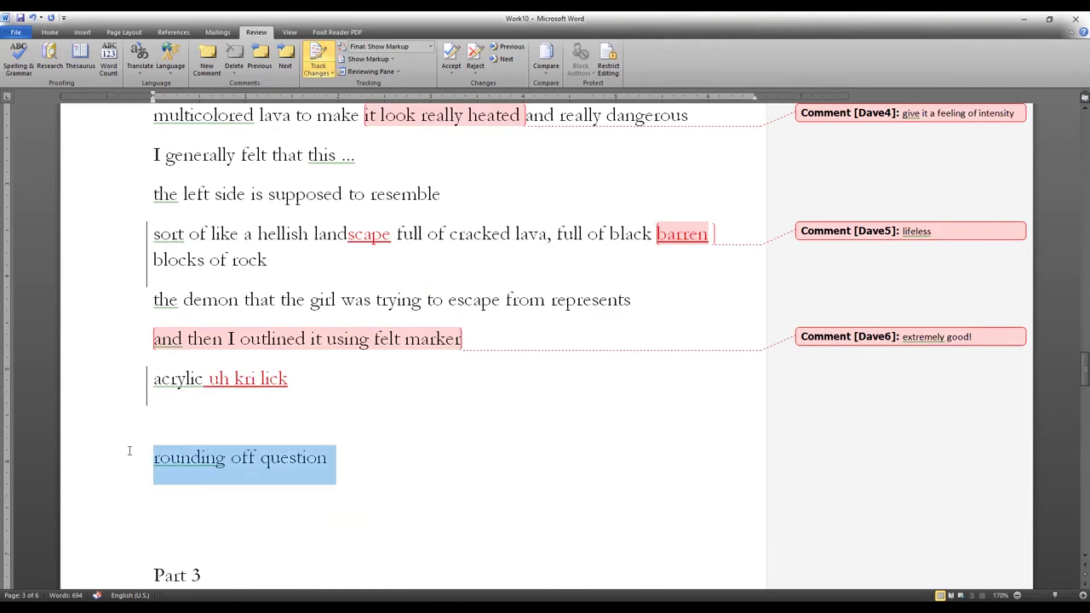
click(161, 457)
Insert "best" between "of" and "are" in the first Part 3 answer about traditional handicrafts
scroll(164, 460, down, 3)
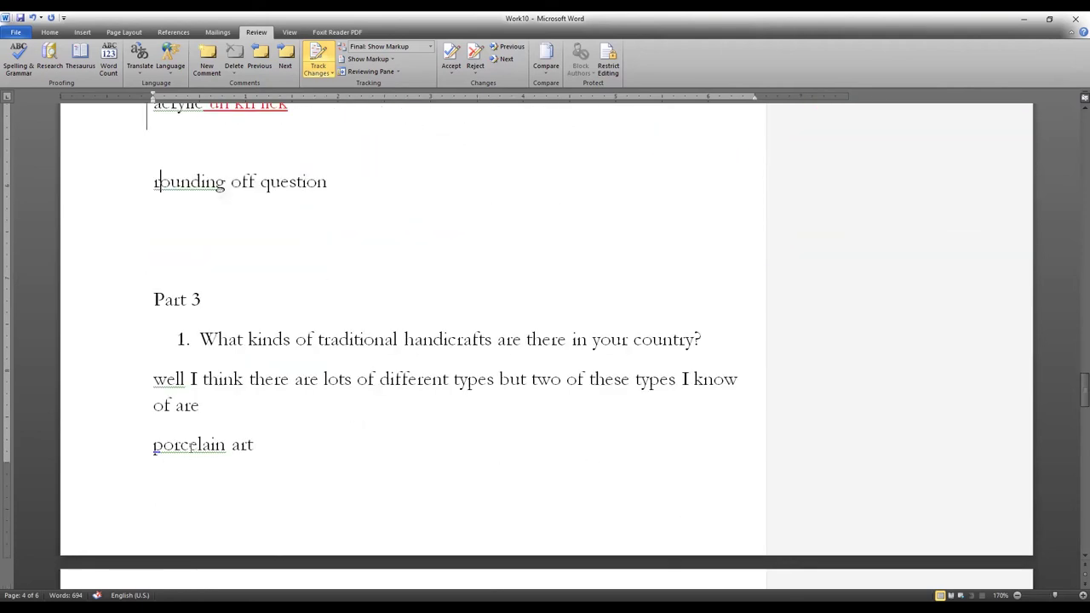
scroll(228, 391, down, 1)
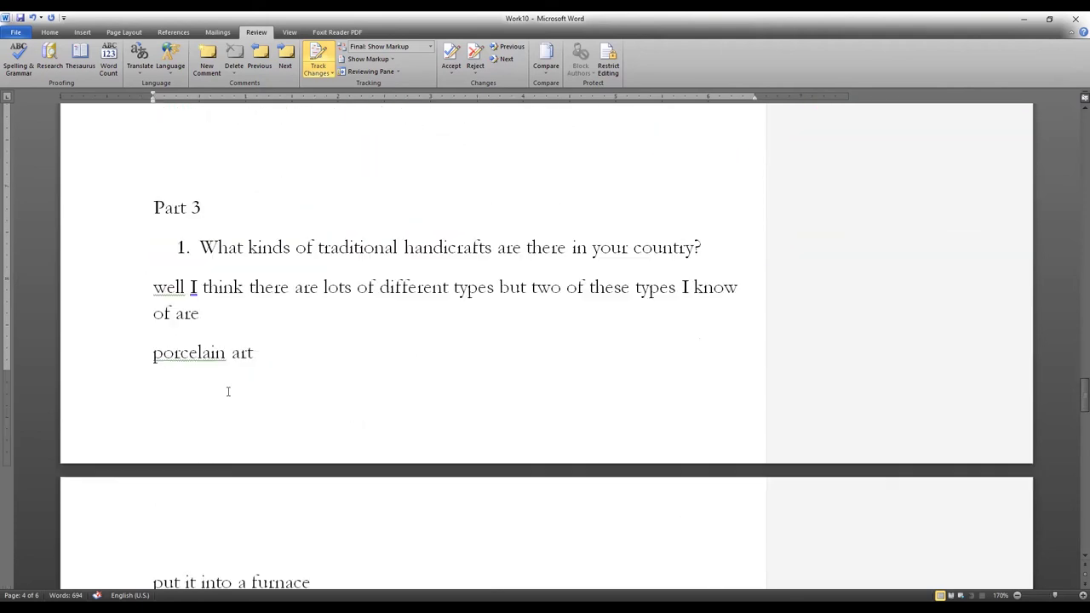
scroll(227, 391, down, 1)
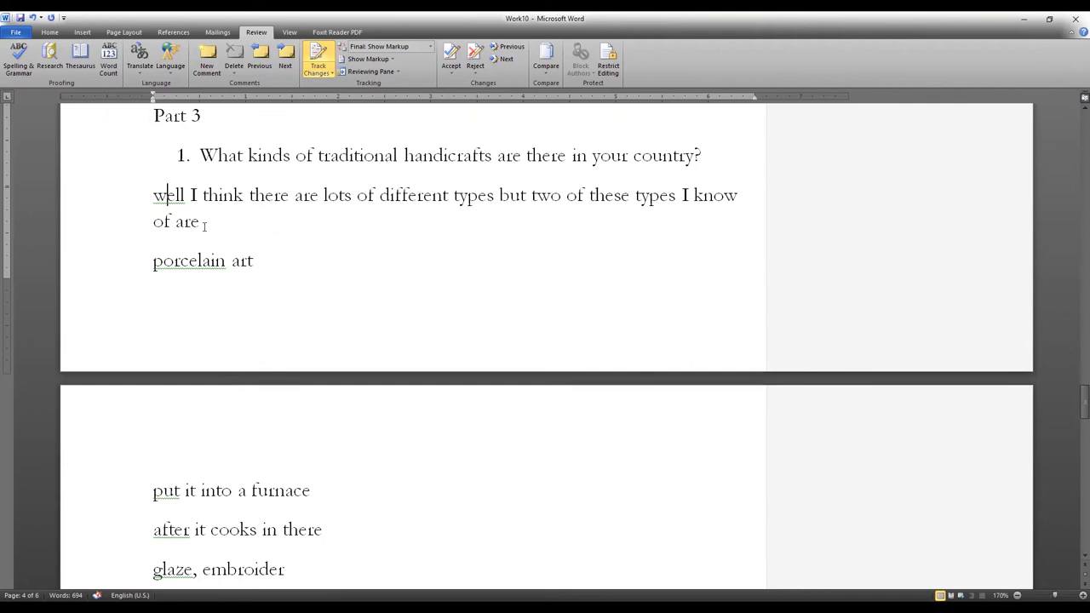
click(174, 222)
text(best)
Add the alternative "/ pottery" after "porcelain art"
double_click(180, 263)
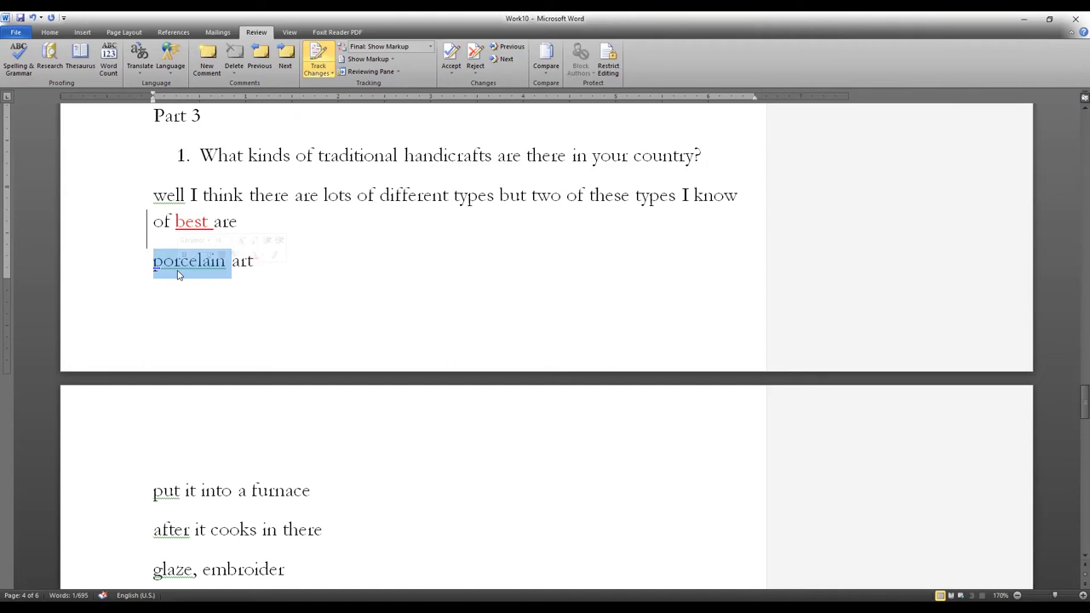
click(369, 271)
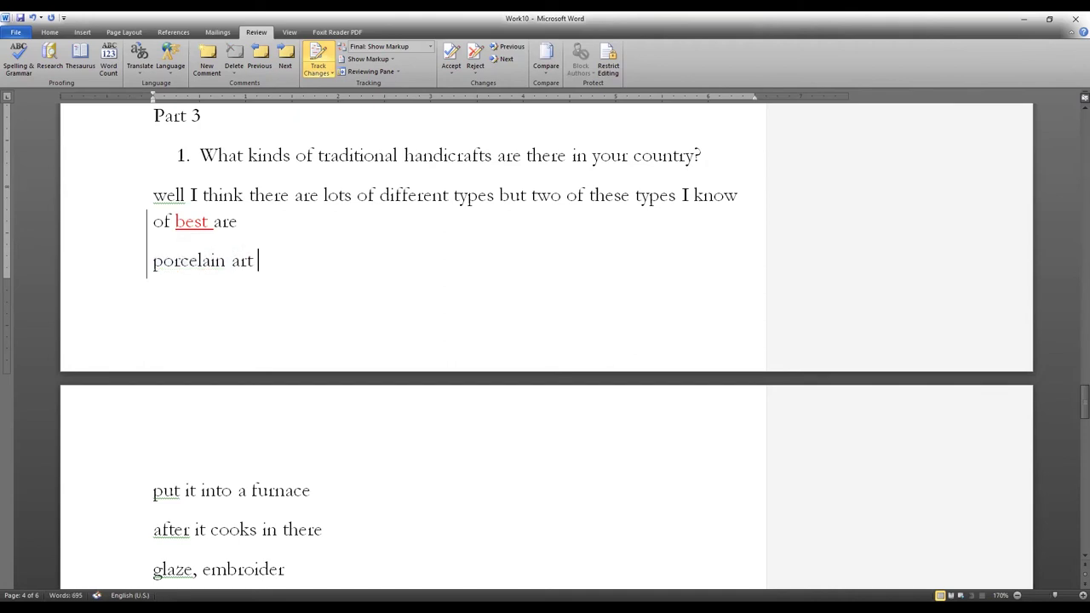
text(/ pottery)
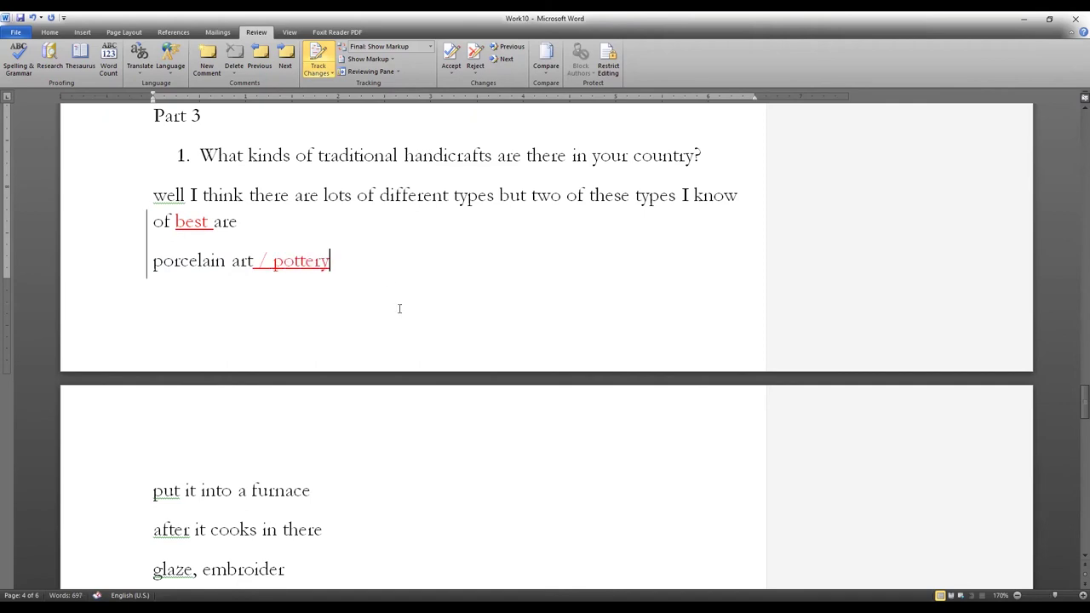
Add the alternative "/ kiln" after "put it into a furnace"
scroll(311, 370, down, 3)
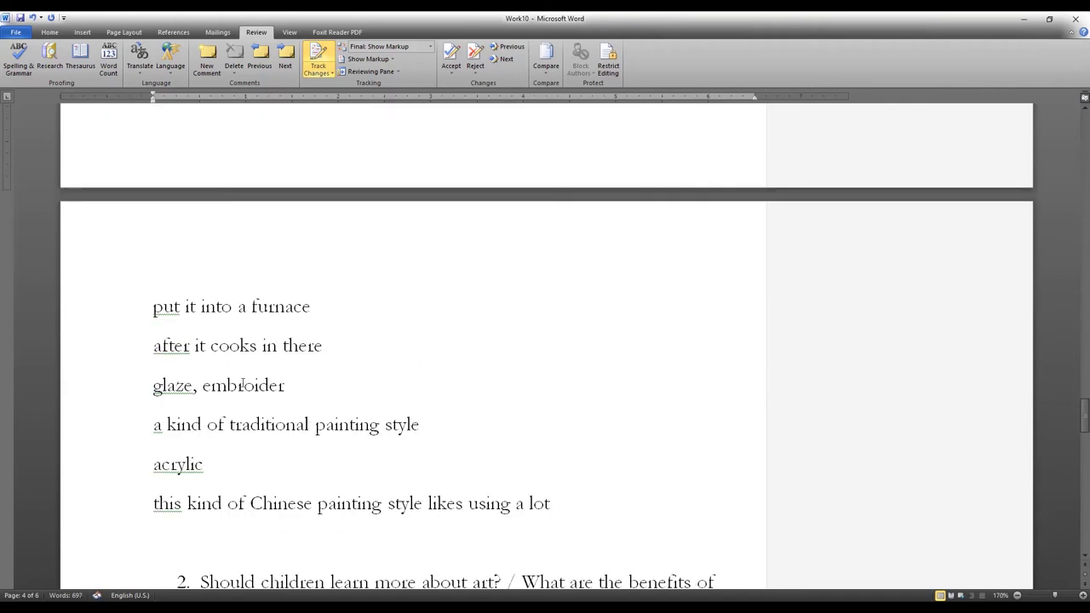
click(309, 308)
text(/)
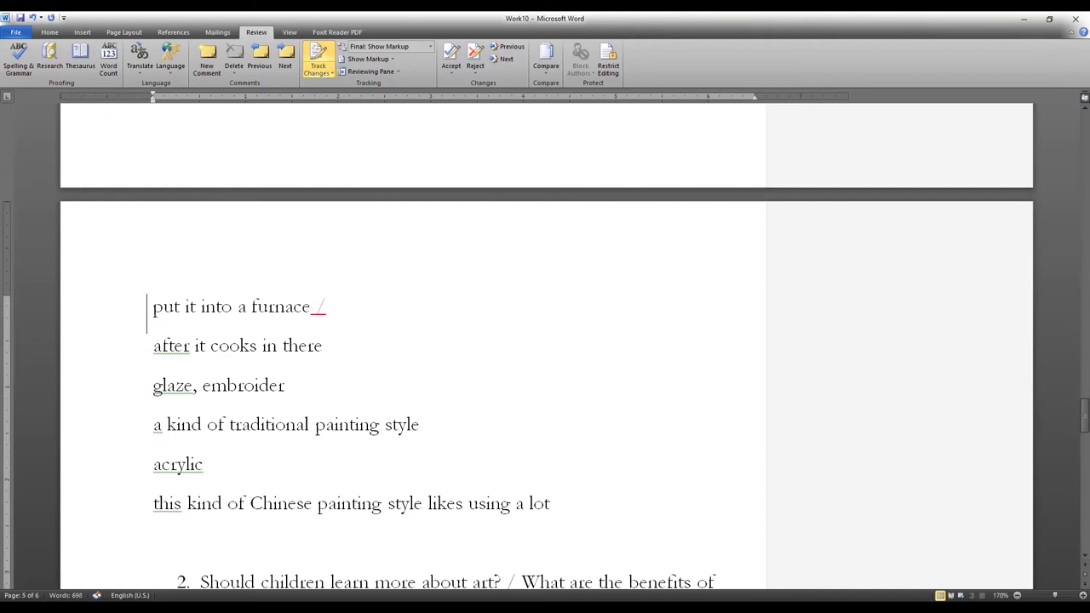
text( kiln)
key(BackSpace)
text(n)
click(312, 309)
key(ctrl+shift+Left)
key(Right)
Append "– carve in a picture or paint it before glazing it" to the "glaze, embroider" line
drag(159, 386, 281, 389)
click(280, 391)
double_click(167, 395)
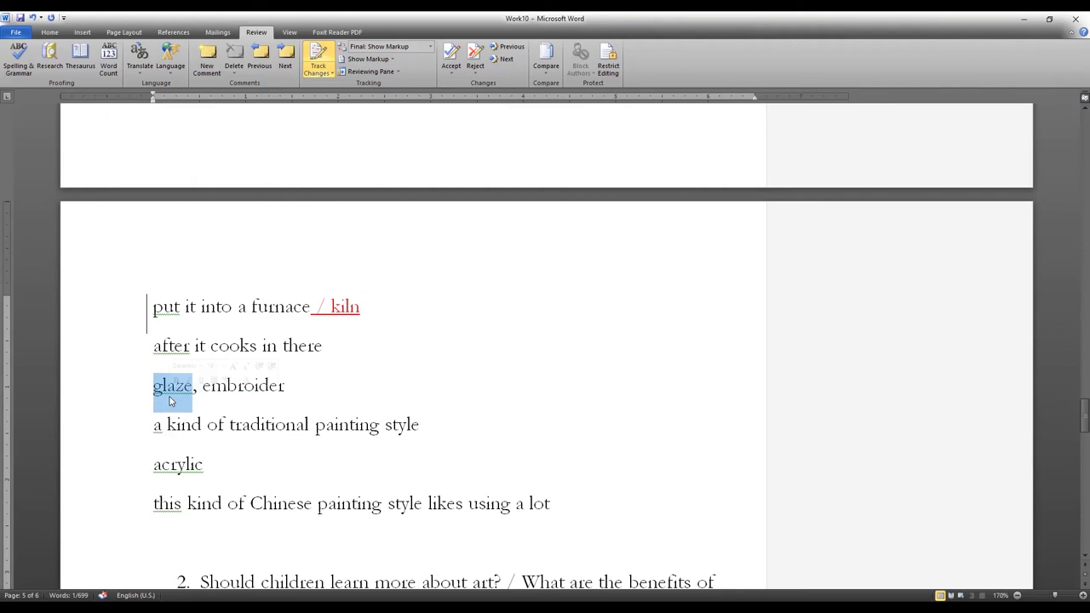
click(253, 385)
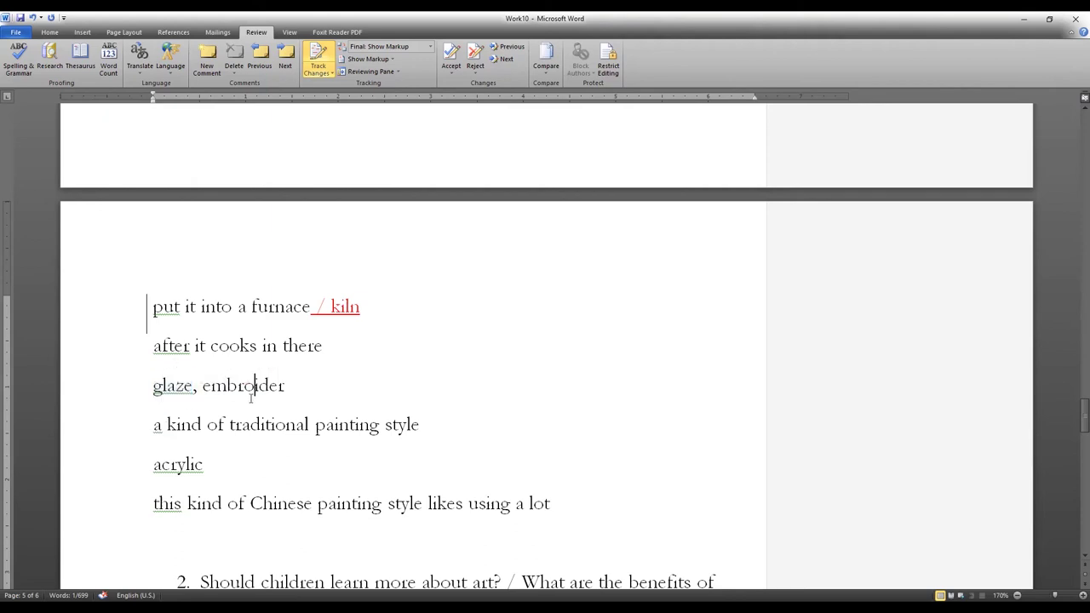
text(- carve in a picture or paint it before glazing it)
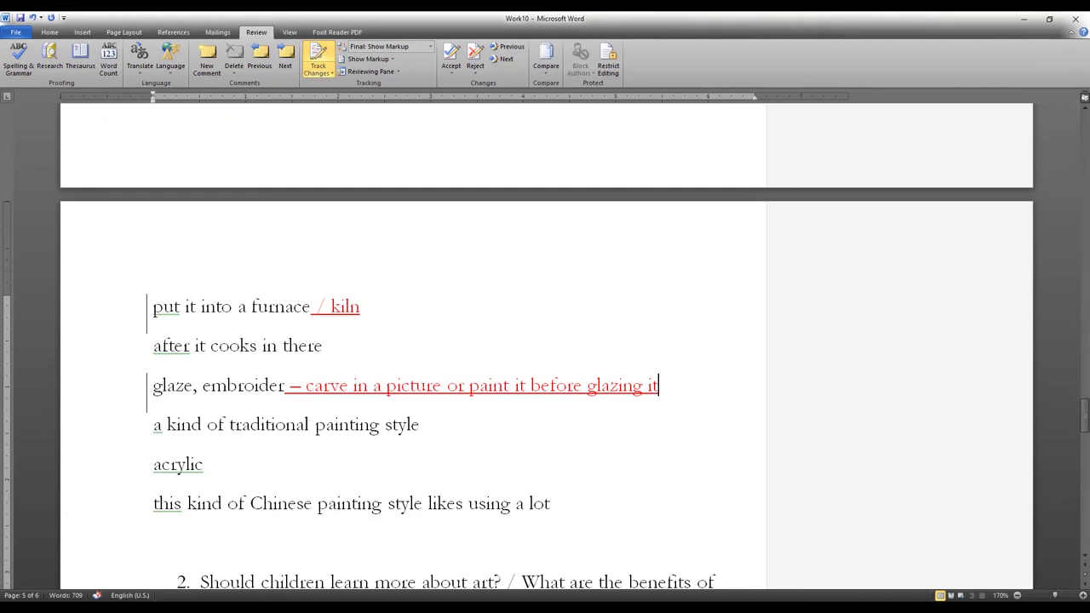
Review the three lines on traditional painting style, acrylic and Chinese painting under question 1
scroll(545, 341, up, 4)
scroll(281, 393, down, 4)
click(199, 464)
scroll(429, 417, down, 1)
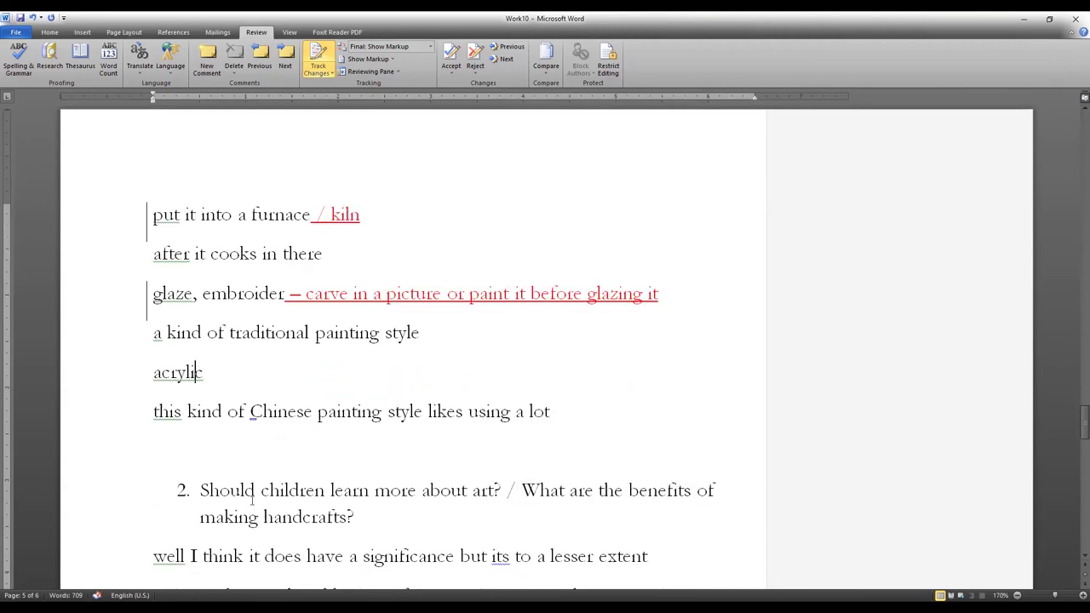
drag(550, 413, 154, 341)
drag(584, 417, 135, 331)
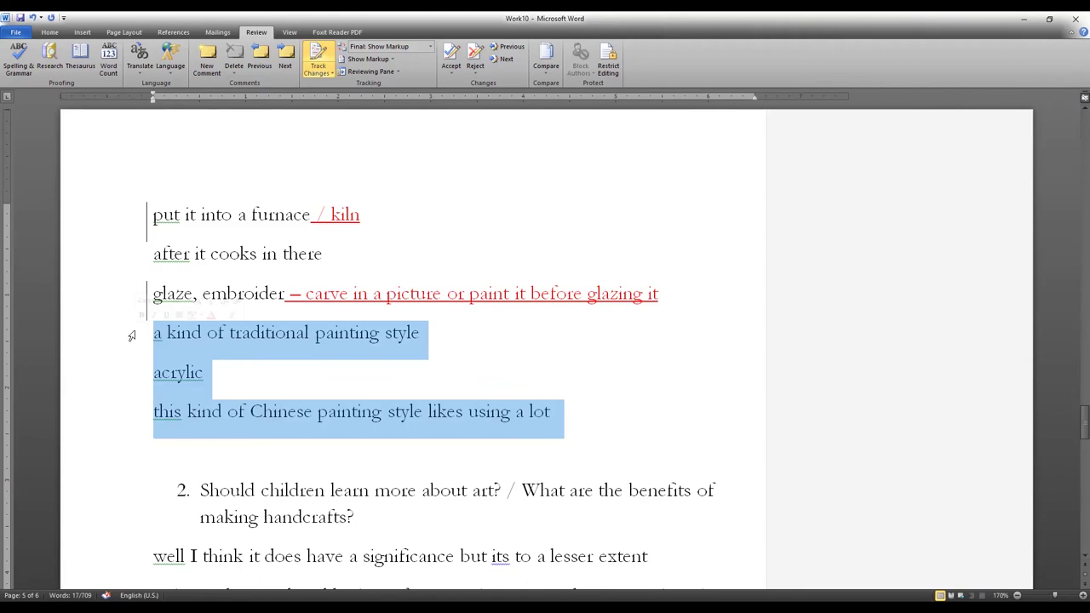
click(131, 335)
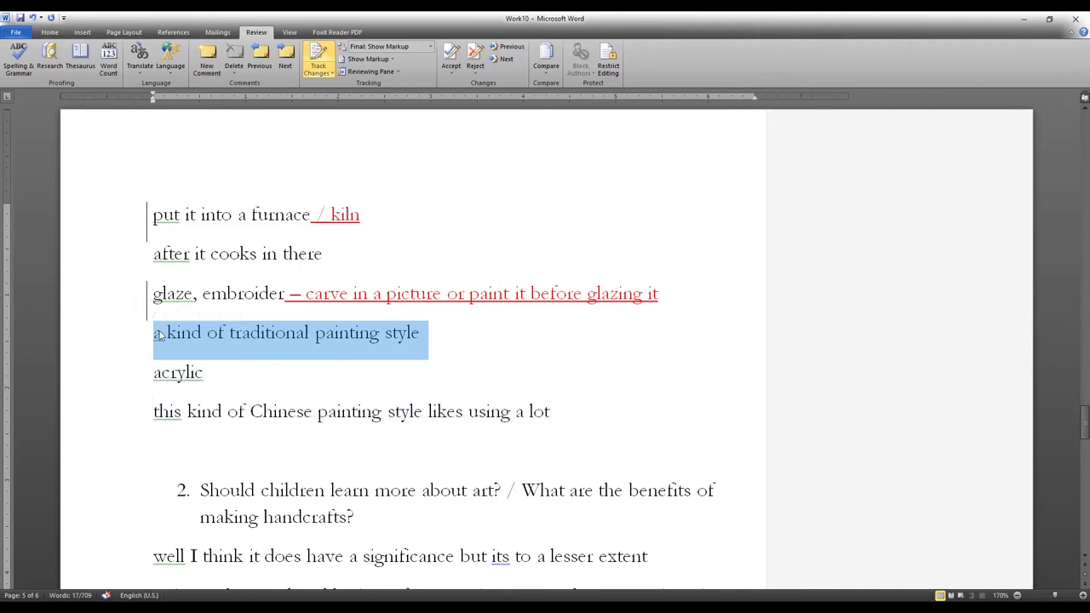
click(159, 333)
drag(570, 424, 124, 340)
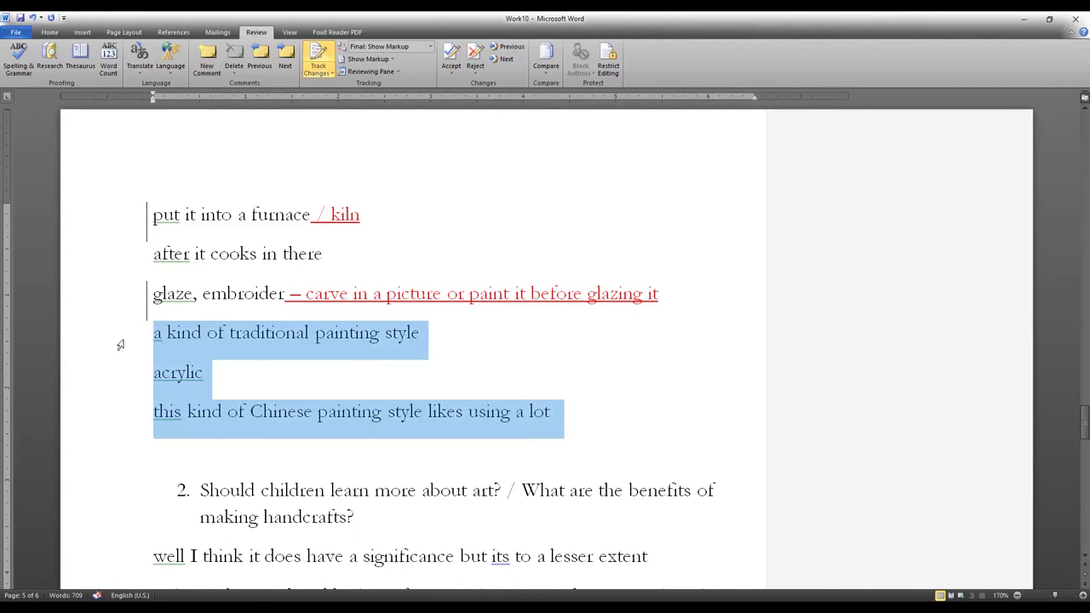
click(225, 409)
Replace "keep" with "preserve our" in the cultural heritage line under question 2
scroll(235, 396, down, 3)
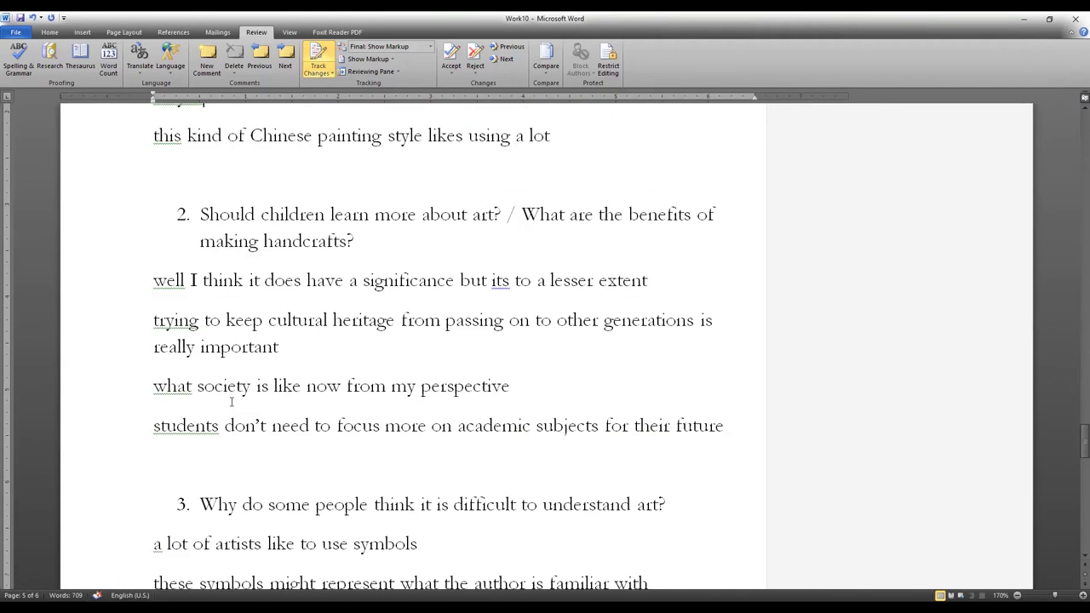
click(175, 280)
drag(298, 281, 634, 281)
click(632, 281)
double_click(247, 322)
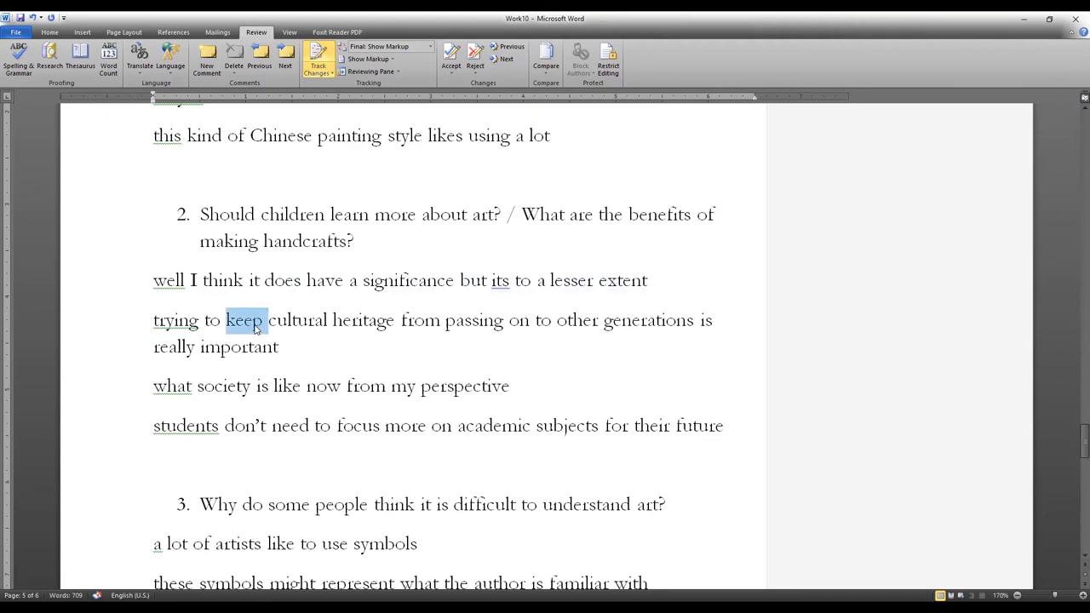
text(preserve our)
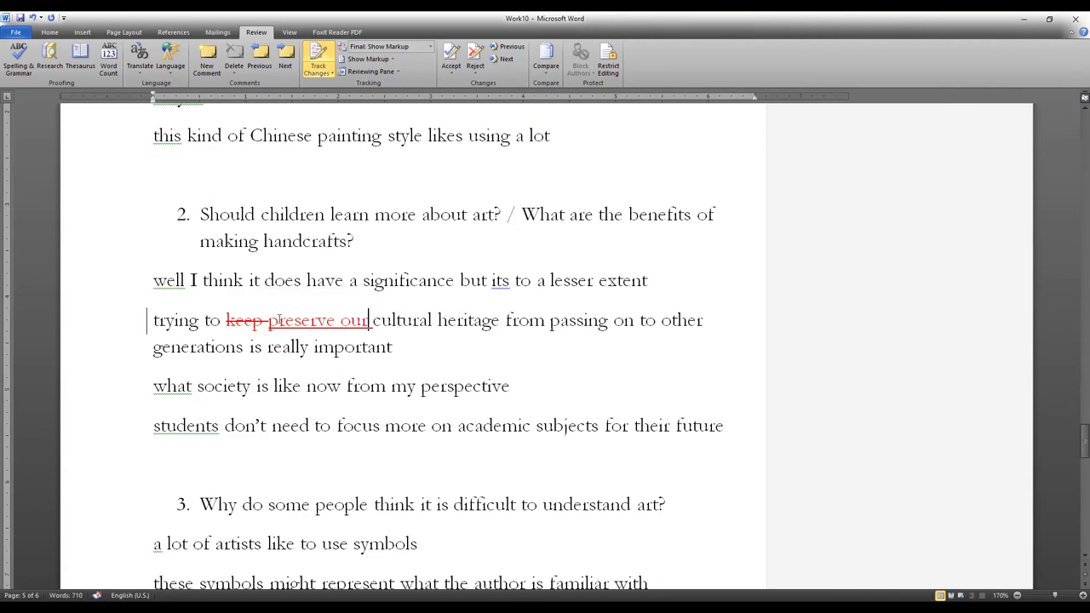
Replace "from" with "and" before "passing on" in the cultural heritage line
drag(278, 320, 682, 320)
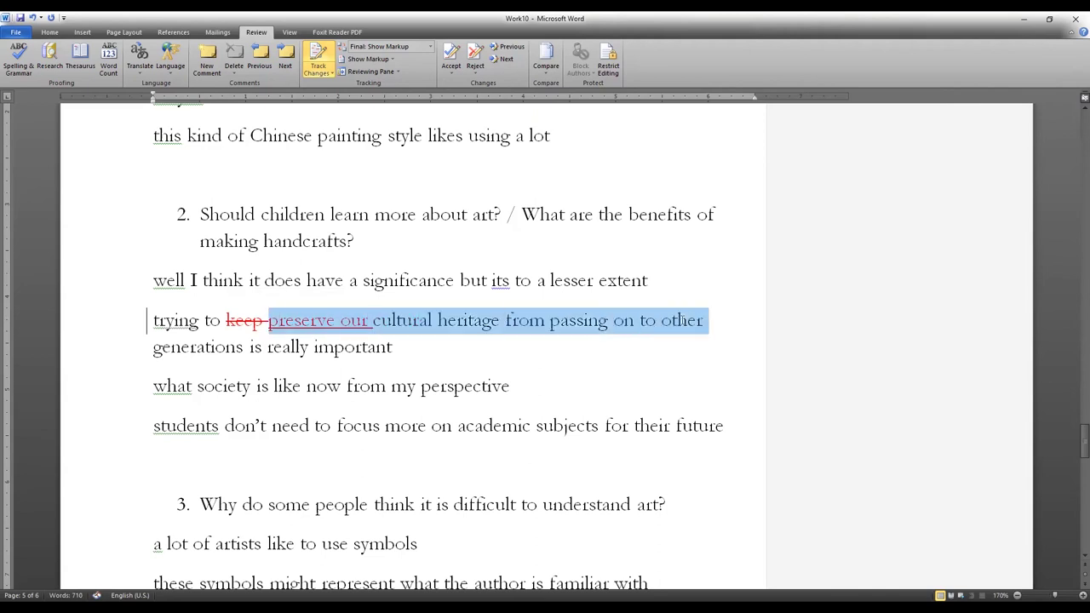
click(681, 320)
drag(615, 320, 700, 320)
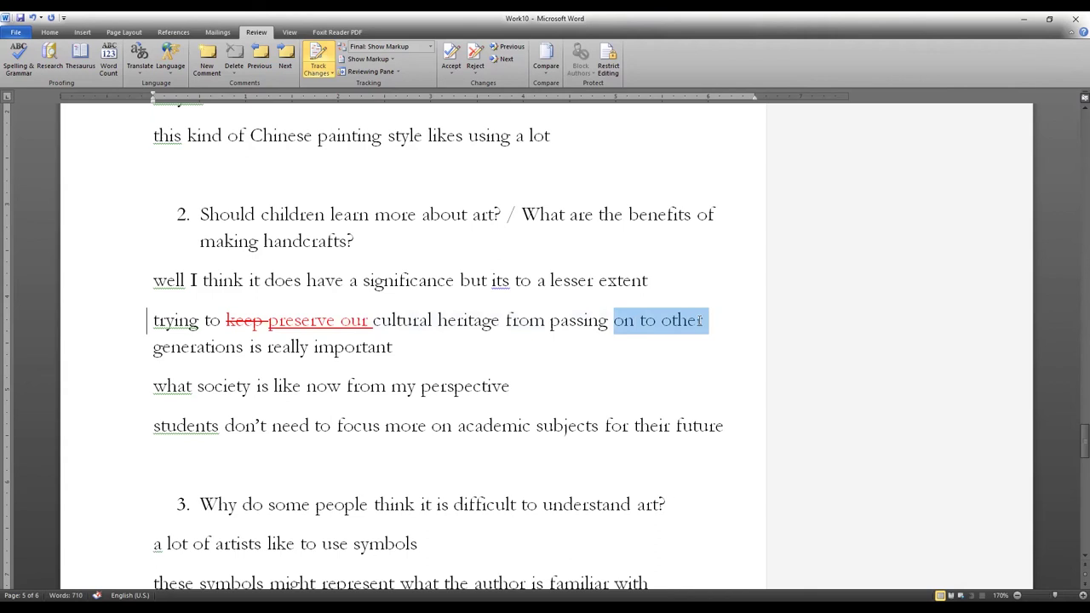
click(700, 320)
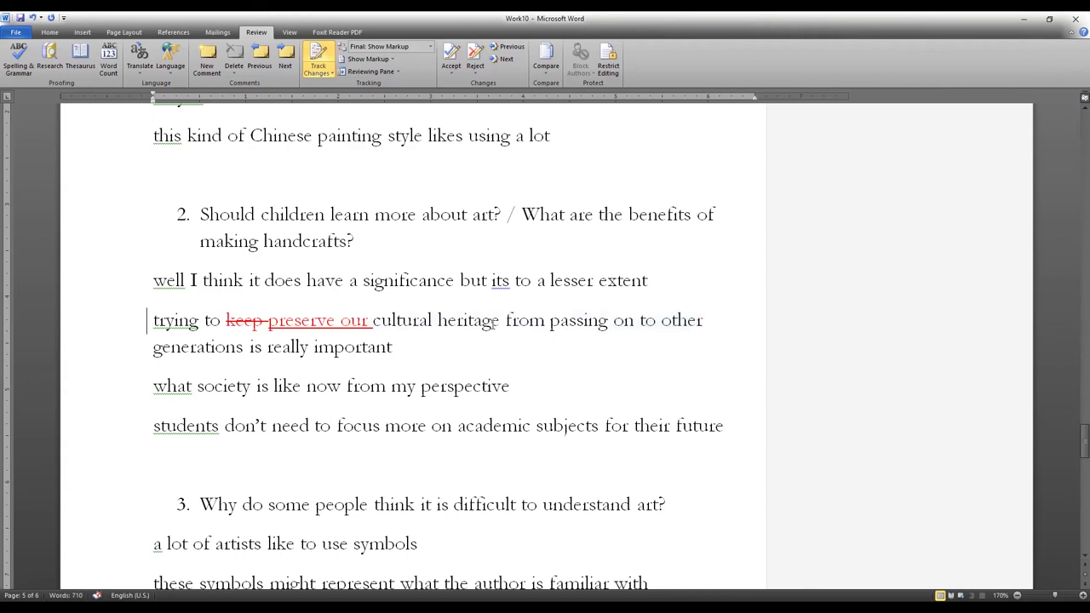
mouse_move(506, 321)
mouse_down()
mouse_move(700, 321)
mouse_move(521, 325)
mouse_up()
text(and)
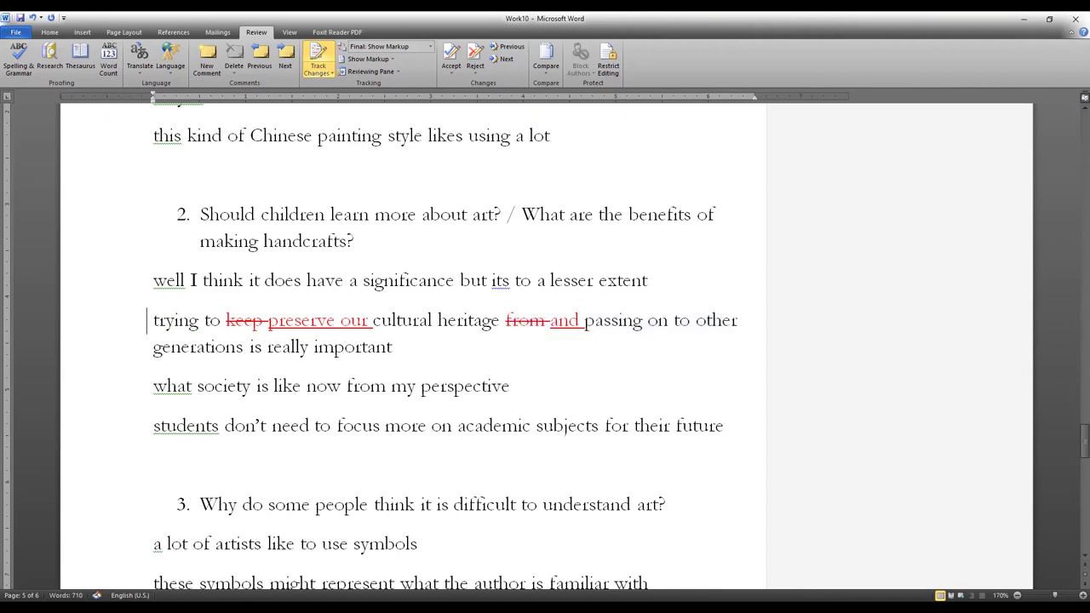
Change "passing on" to "passing it down" in the cultural heritage line
click(650, 321)
text(it down)
key(Delete)
key(Delete)
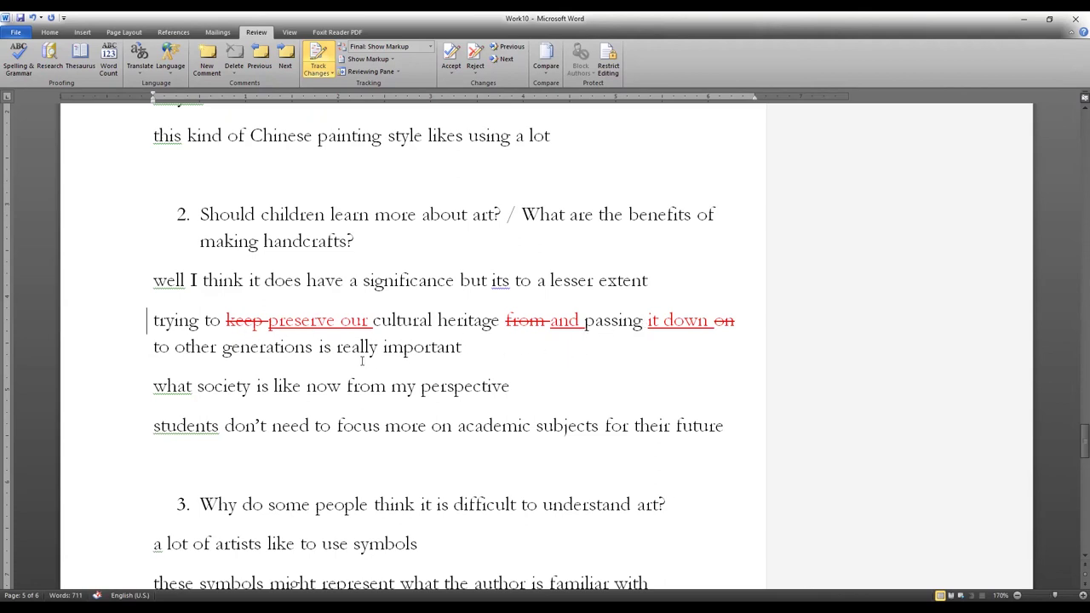
click(488, 348)
Change "don't" to "do" in the line about students focusing more on academic subjects
drag(184, 426, 721, 426)
click(720, 425)
click(263, 426)
key(BackSpace)
key(BackSpace)
key(BackSpace)
click(730, 430)
Append "– from their cultural background or their personal life" to the line about what the author is familiar with, under question 3
scroll(382, 347, down, 5)
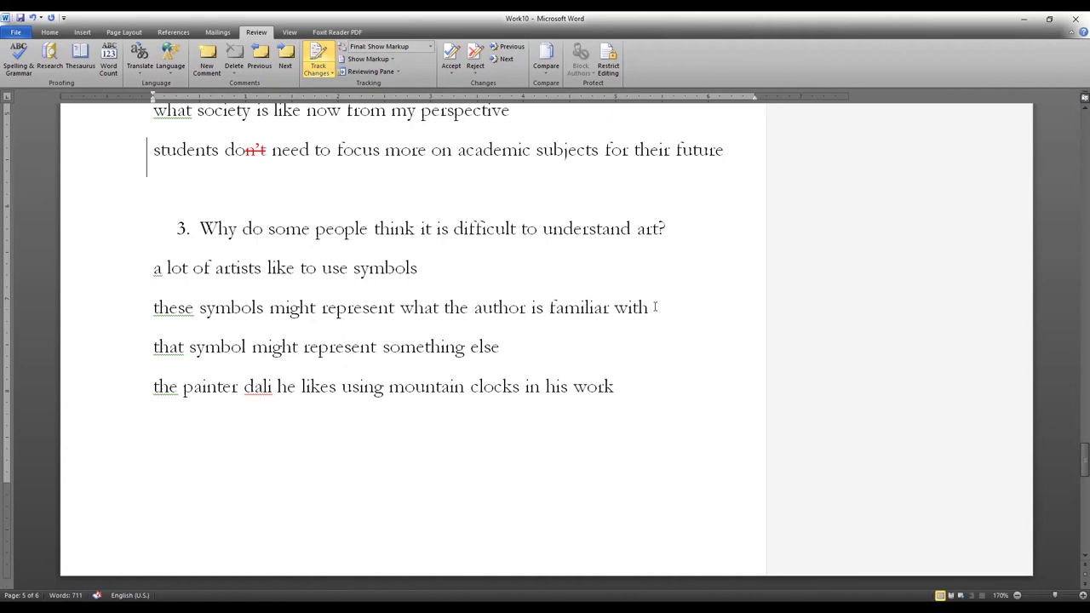
drag(656, 308, 549, 307)
click(663, 308)
text(- frapom)
key(BackSpace)
key(BackSpace)
key(BackSpace)
key(BackSpace)
text(om their cultural)
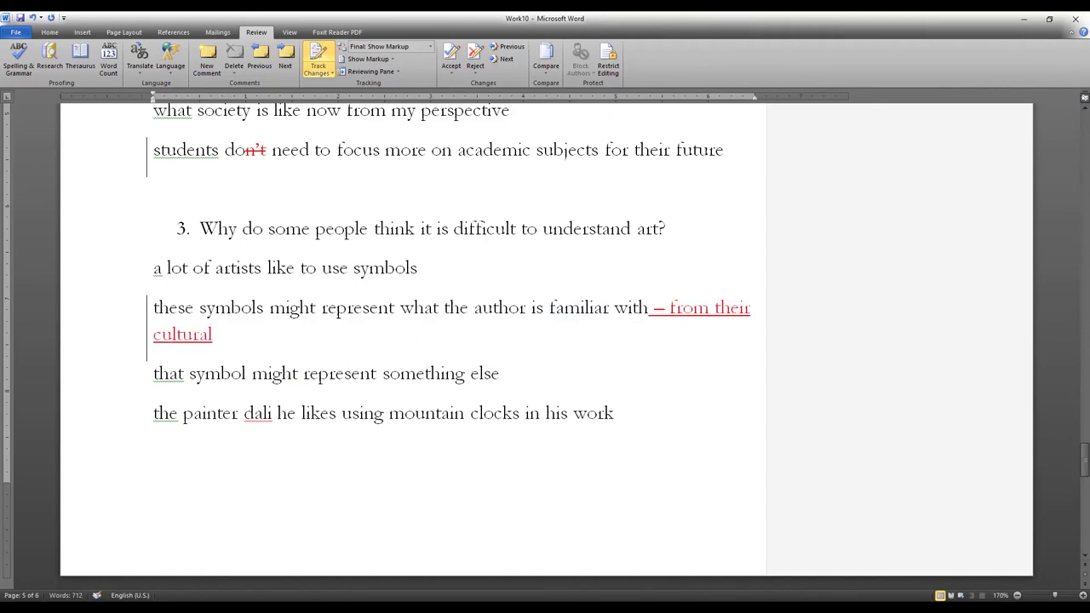
text( background or th)
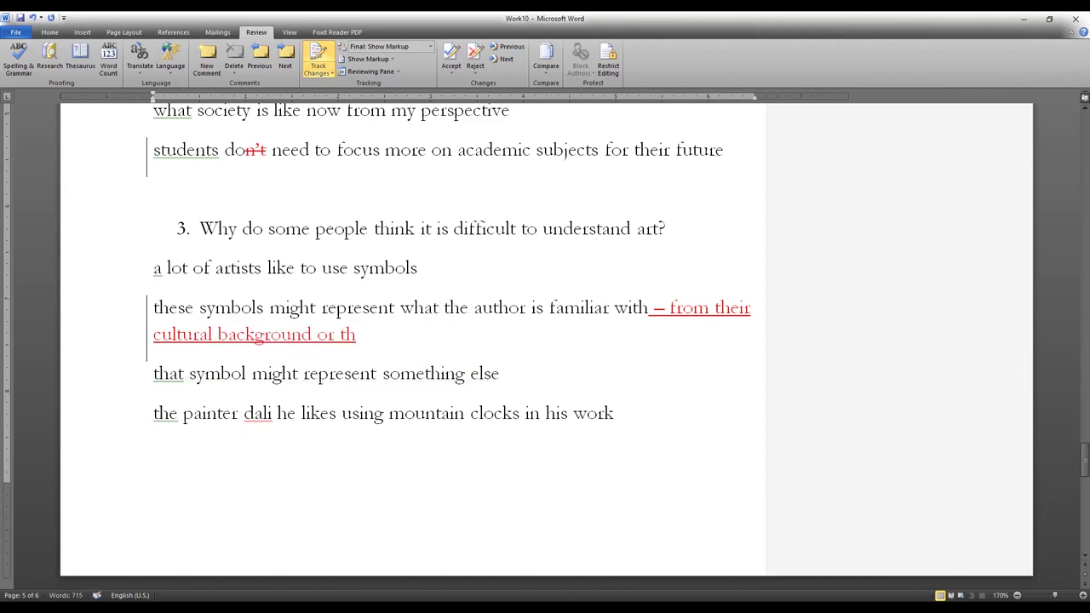
text(eir personl)
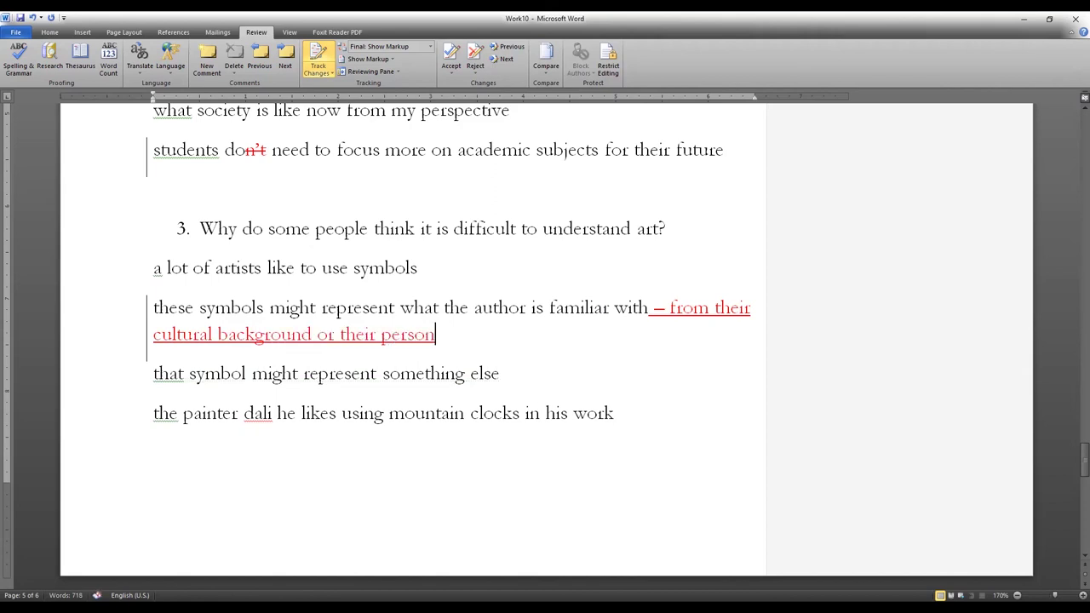
key(BackSpace)
text(al life)
Append "in another context/culture" to the line "that symbol might represent something else"
click(515, 382)
scroll(516, 382, down, 2)
text(in)
key(BackSpace)
key(BackSpace)
key(BackSpace)
text(in another context/)
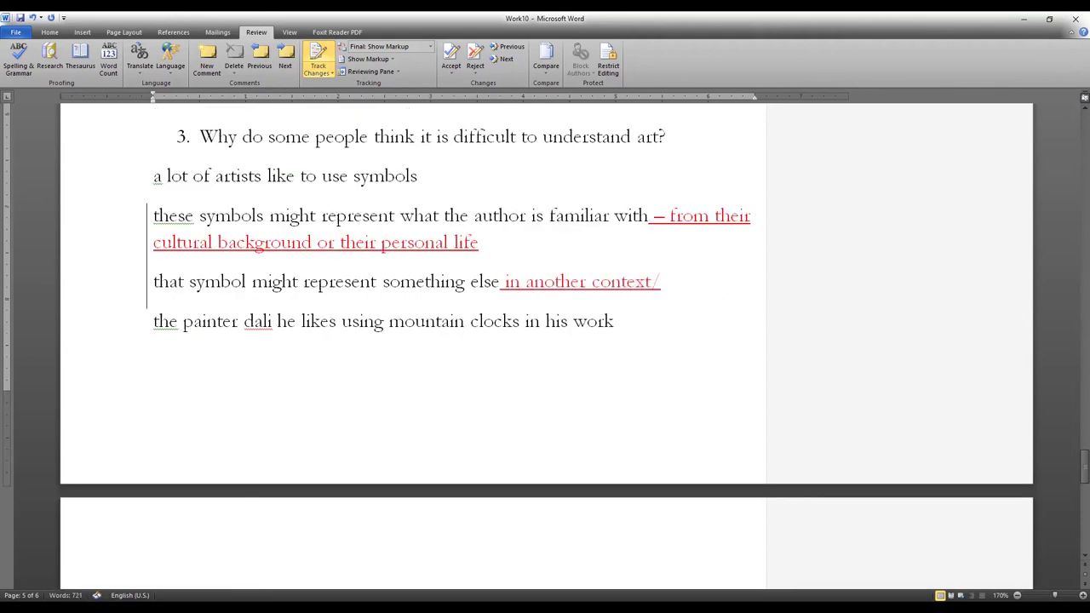
text(culture)
mouse_move(155, 320)
mouse_down()
mouse_move(625, 318)
mouse_move(151, 320)
mouse_up()
Replace "in the side of" with "for" in the last line of the notes on page 6
scroll(264, 393, down, 5)
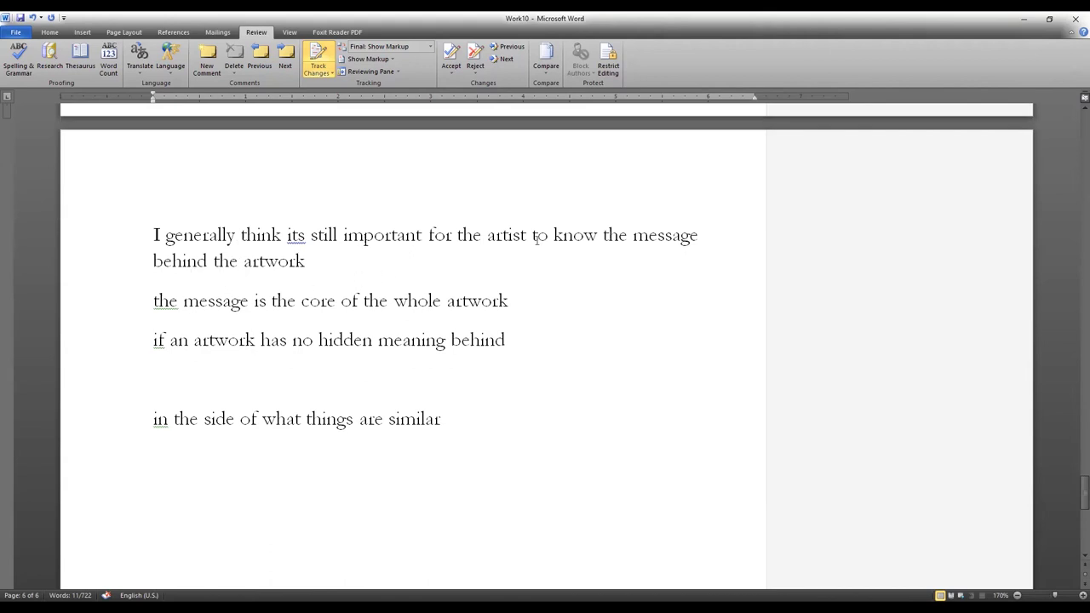
double_click(580, 239)
click(253, 301)
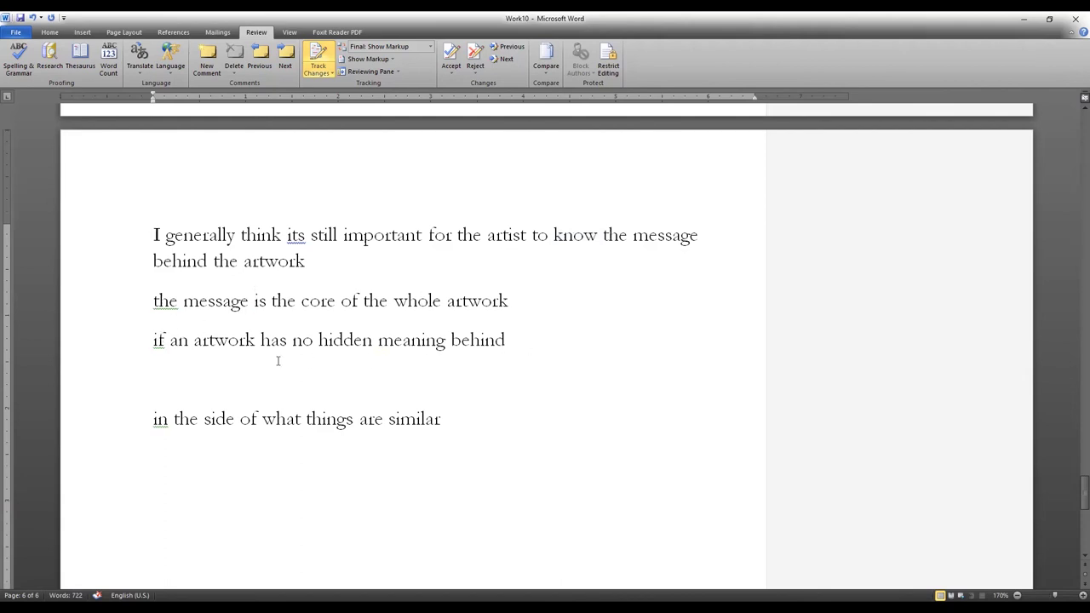
double_click(158, 418)
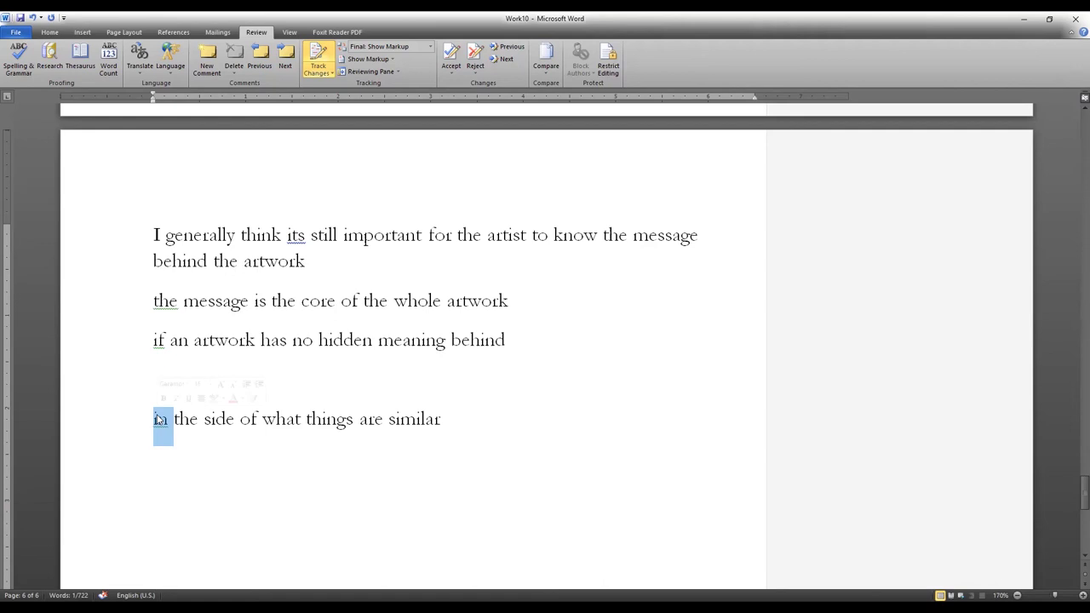
click(157, 417)
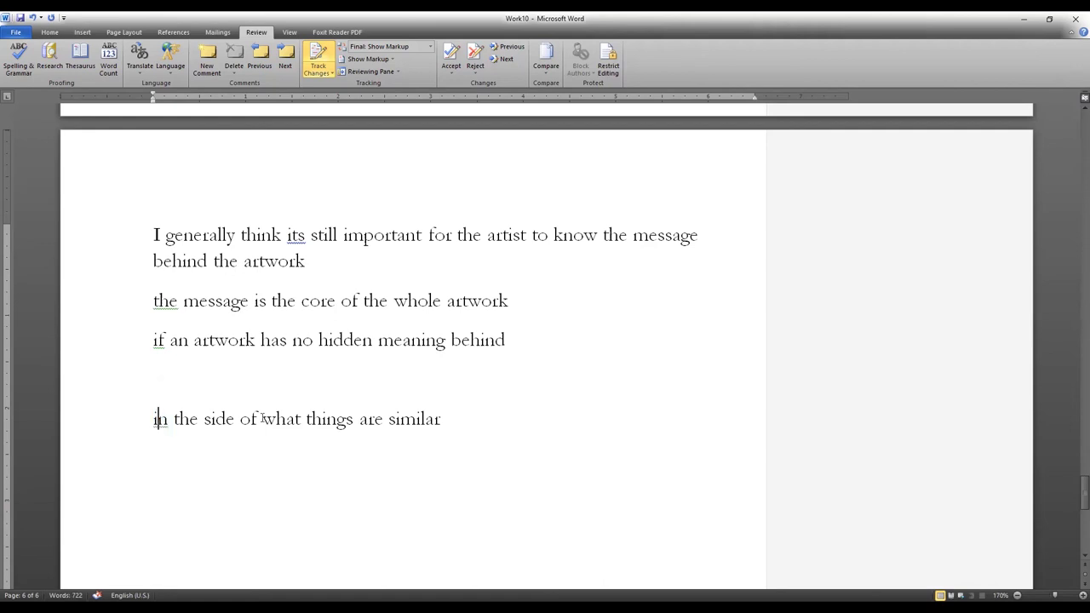
drag(158, 417, 250, 417)
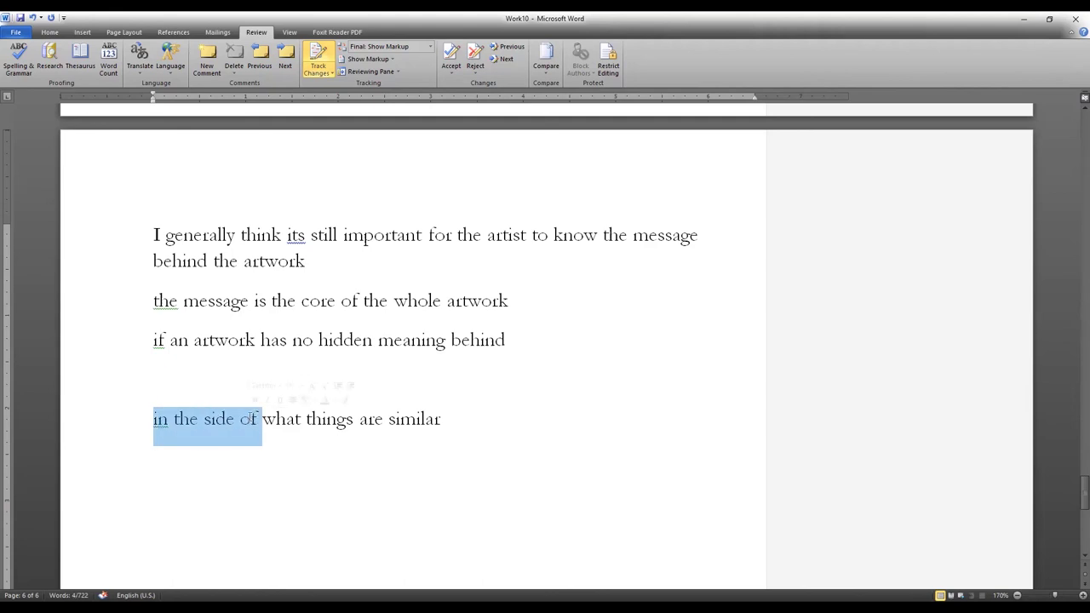
text(for / when it)
key(BackSpace)
key(BackSpace)
key(BackSpace)
key(BackSpace)
key(BackSpace)
key(BackSpace)
key(BackSpace)
key(BackSpace)
key(BackSpace)
key(BackSpace)
key(BackSpace)
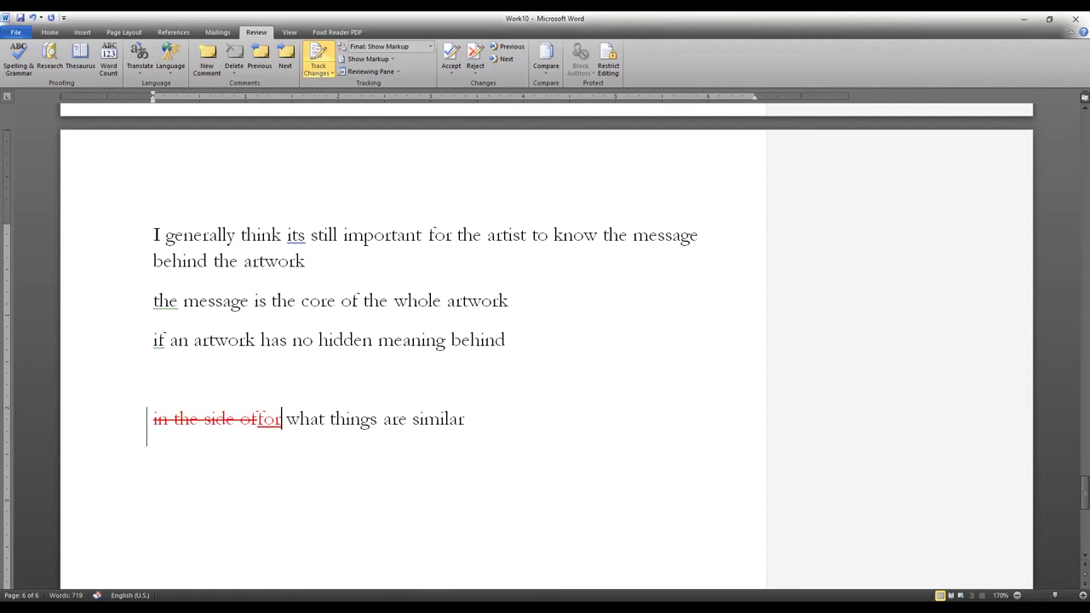
Replace "things are" with "is" before "similar" and add a dash at the end of that line
drag(330, 419, 414, 419)
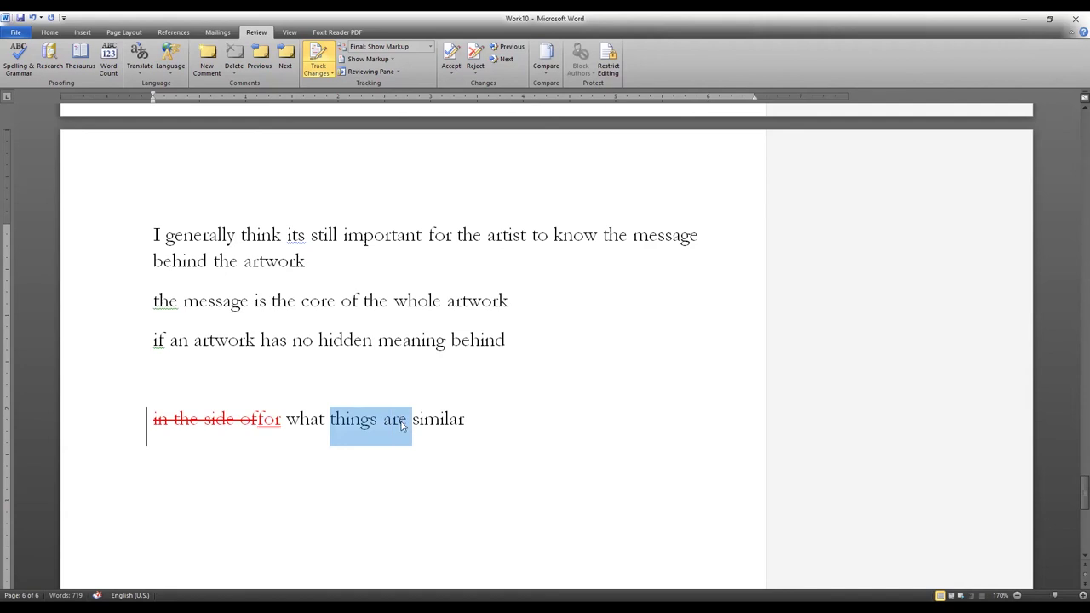
text(is)
key(BackSpace)
key(End)
text(-)
Add a new line reading "for -" below the line ending in "similar"
key(Return)
text(for e)
key(BackSpace)
key(BackSpace)
key(BackSpace)
key(BackSpace)
key(BackSpace)
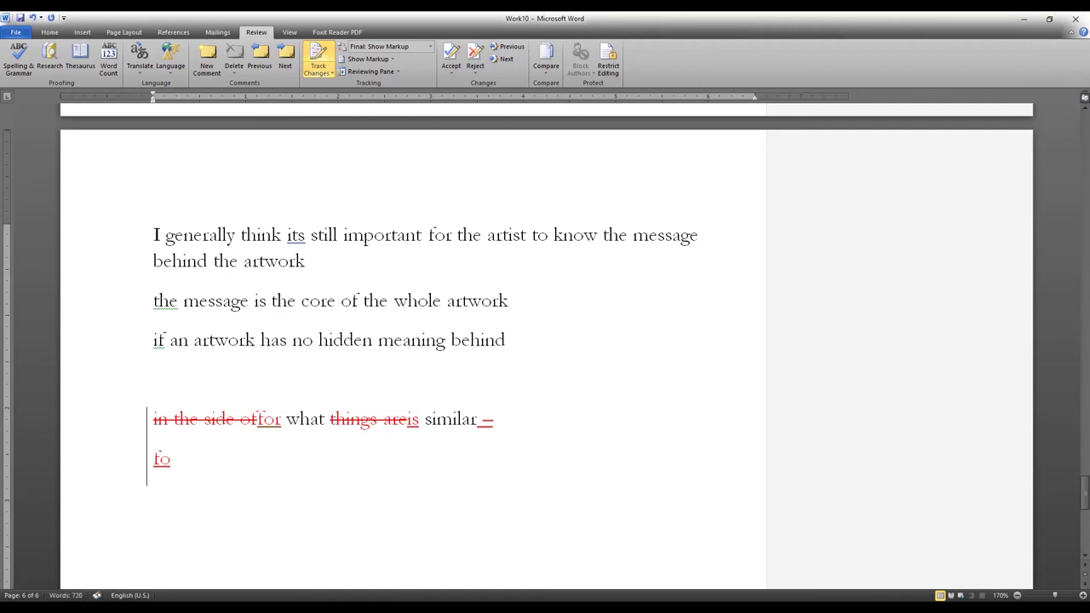
text(when)
key(BackSpace)
key(BackSpace)
key(BackSpace)
key(BackSpace)
text(for)
Look back over the tracked changes and comments throughout the document, from the Part 3 answers to the opening Work/Study section
scroll(305, 322, up, 15)
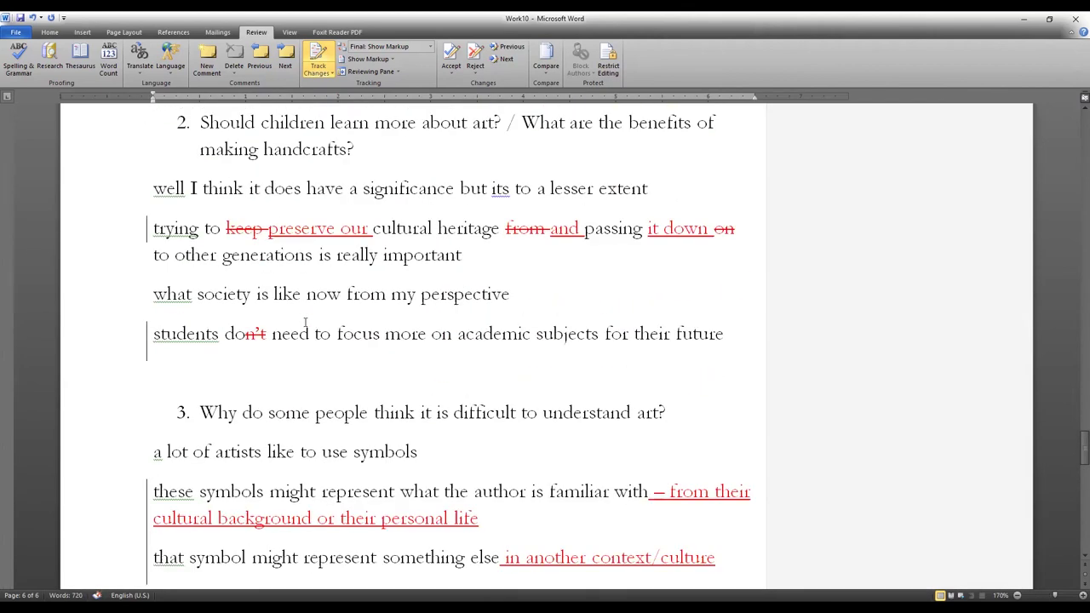
scroll(258, 315, up, 15)
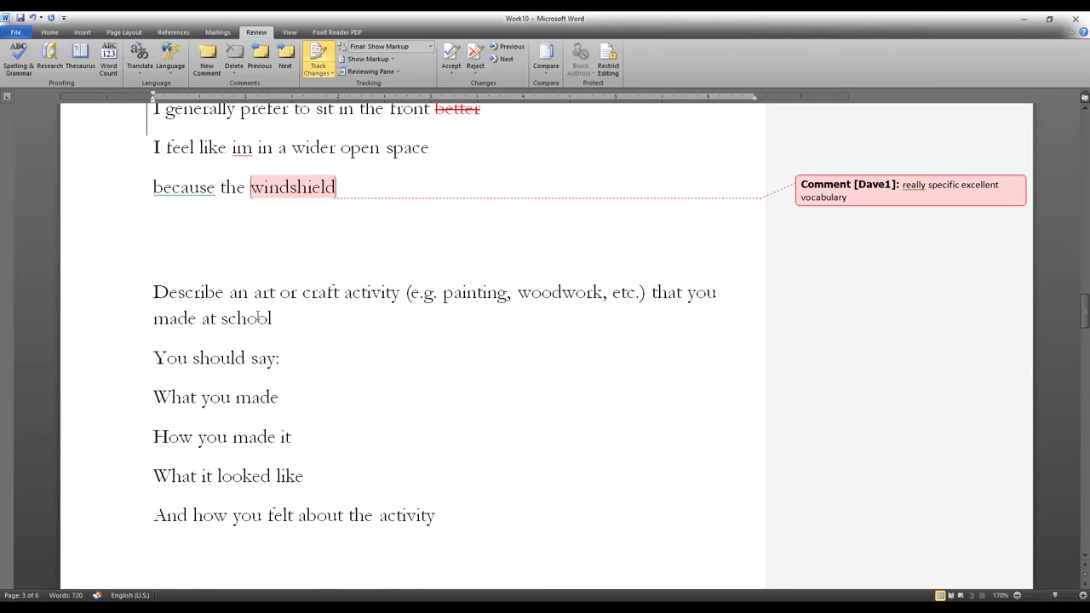
scroll(257, 318, up, 20)
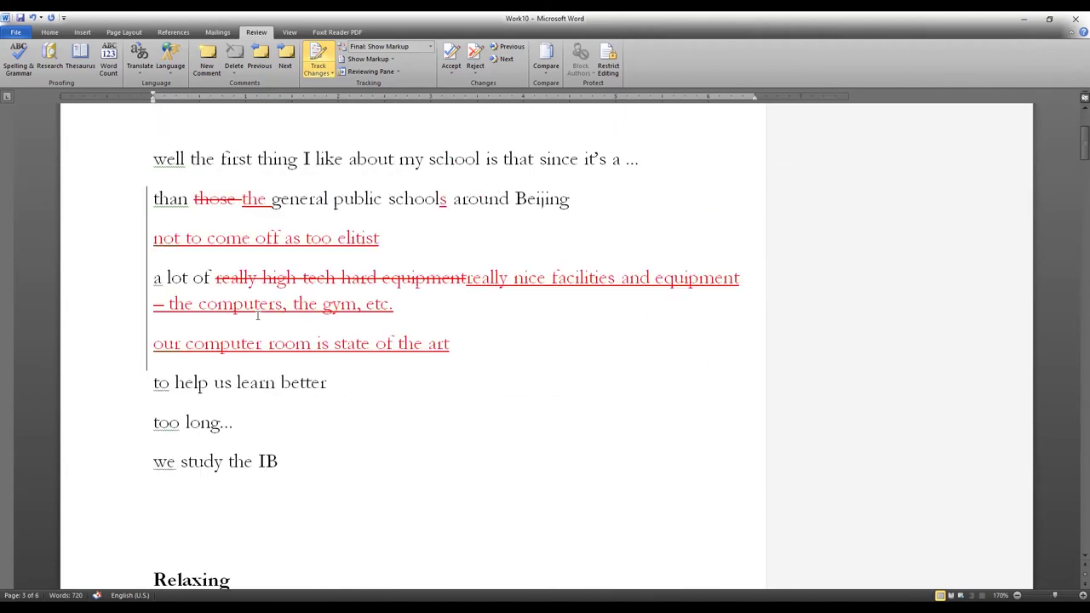
scroll(258, 315, up, 3)
scroll(257, 315, down, 20)
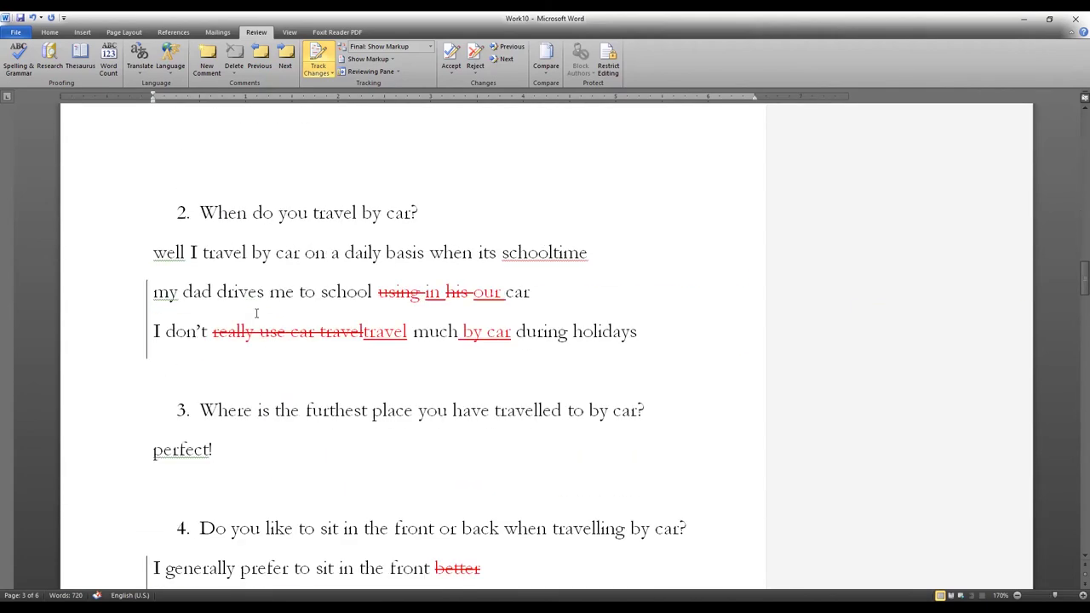
scroll(255, 314, down, 20)
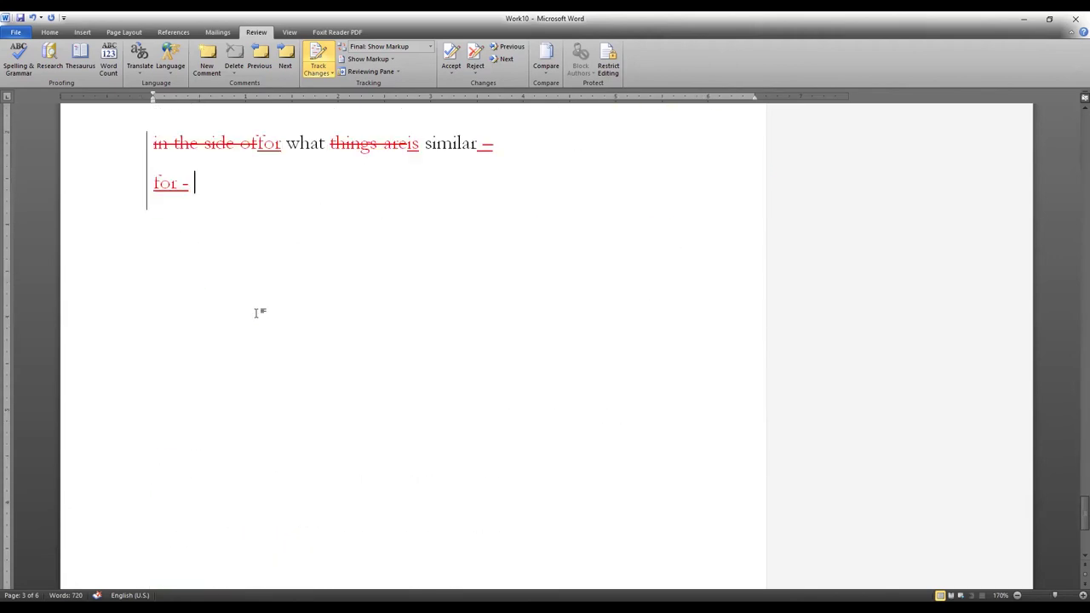
scroll(257, 314, down, 5)
scroll(258, 313, up, 12)
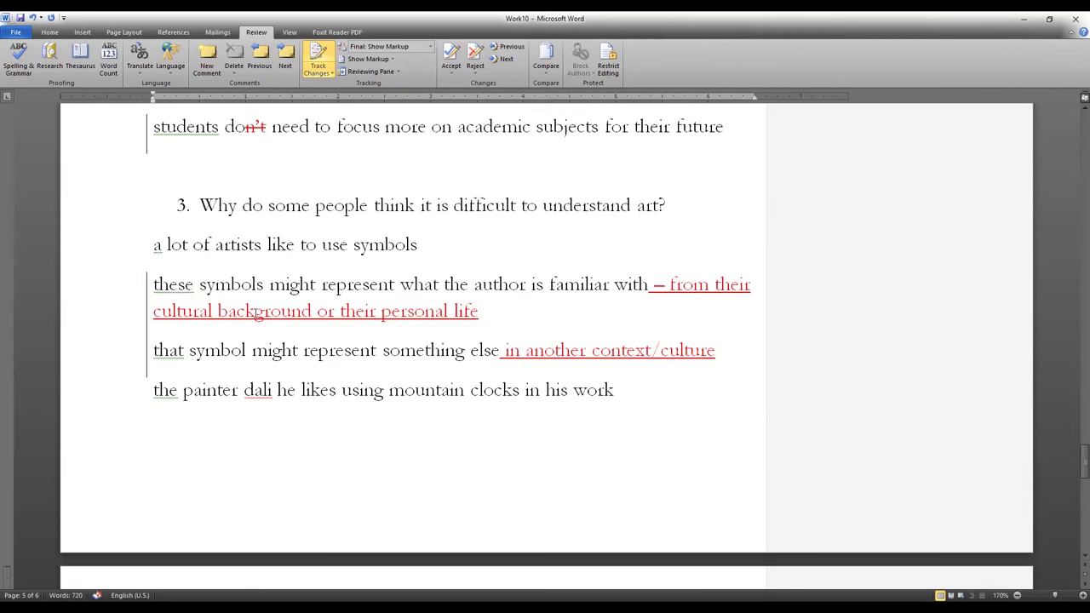
scroll(255, 313, up, 20)
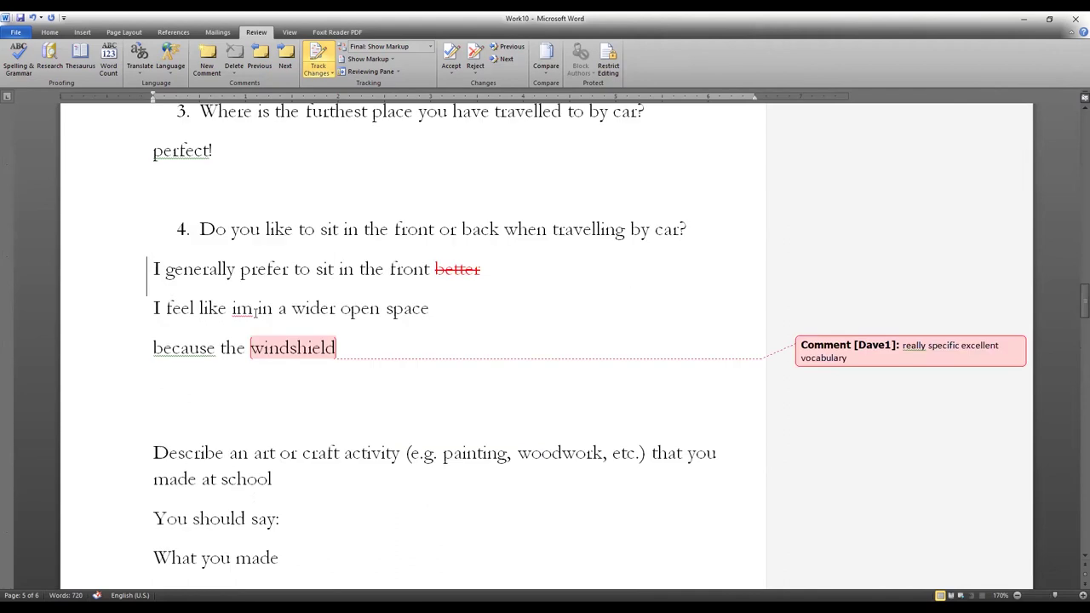
scroll(256, 313, up, 20)
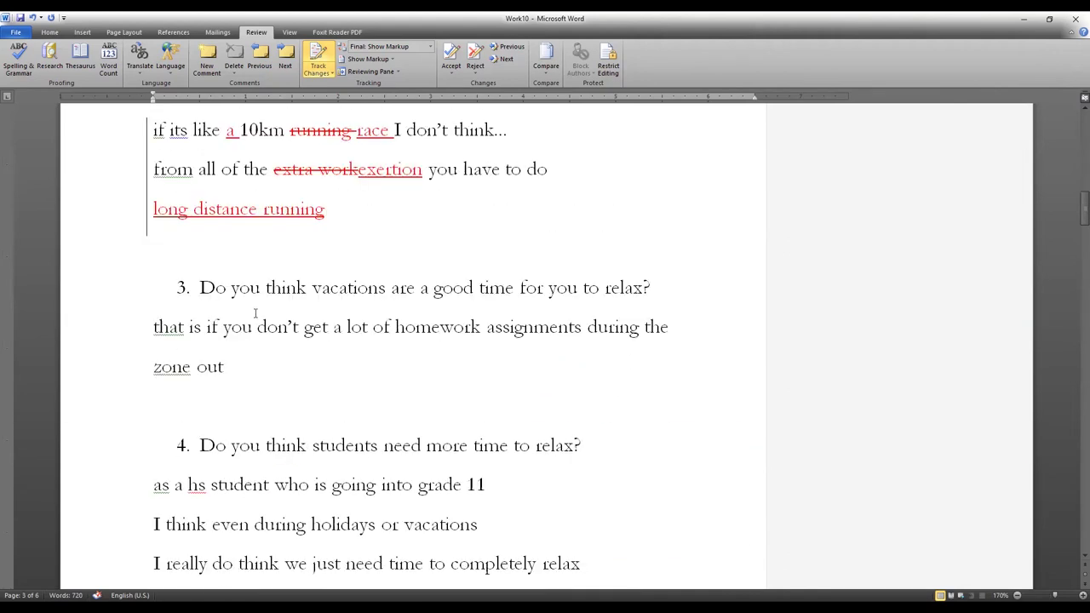
scroll(285, 297, up, 10)
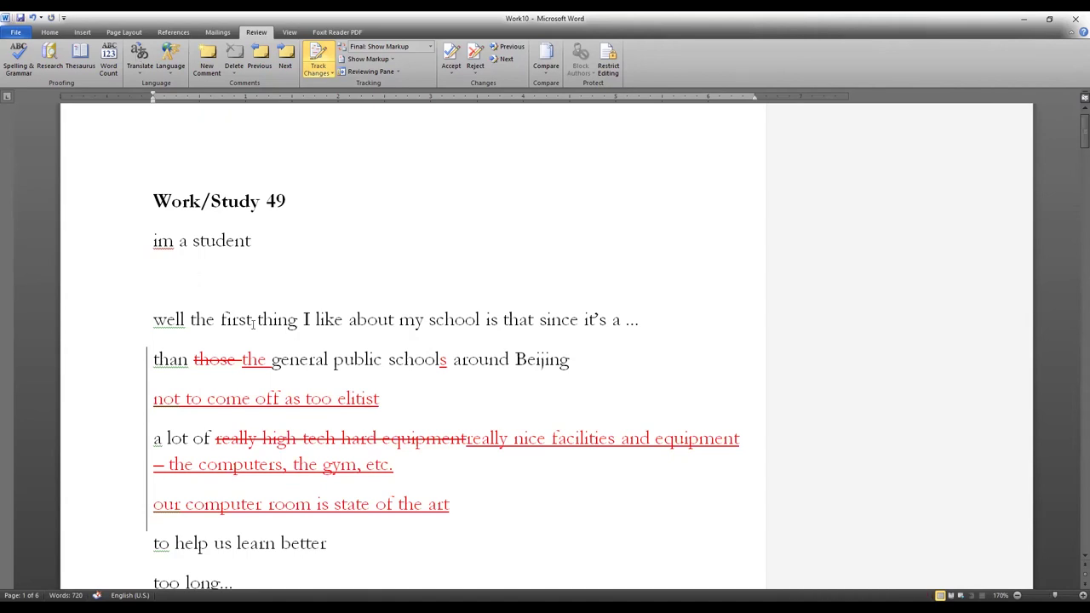
scroll(247, 320, down, 15)
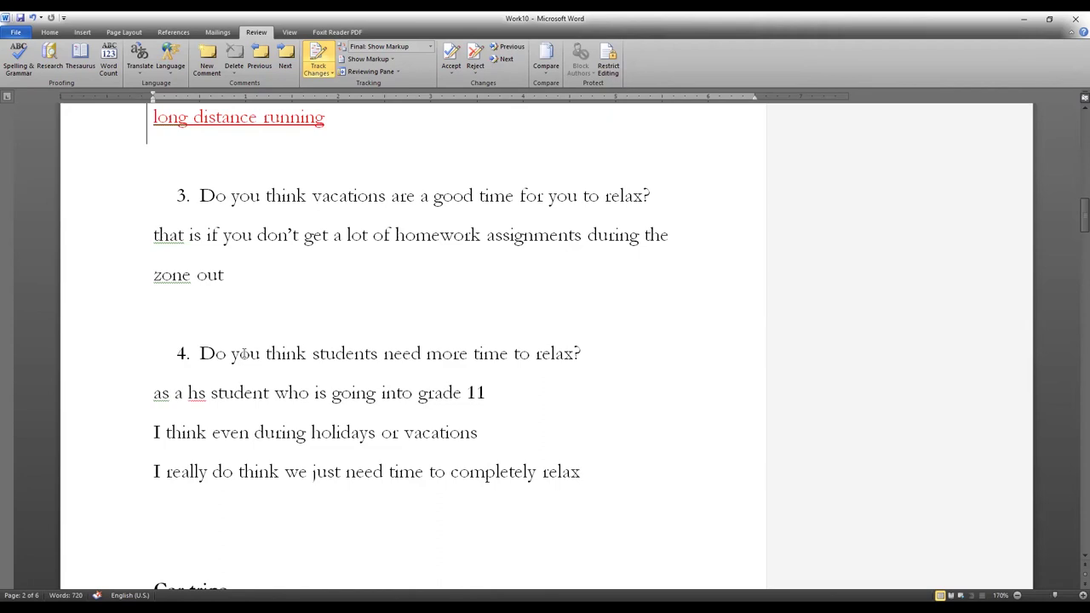
scroll(244, 353, down, 5)
scroll(243, 353, down, 6)
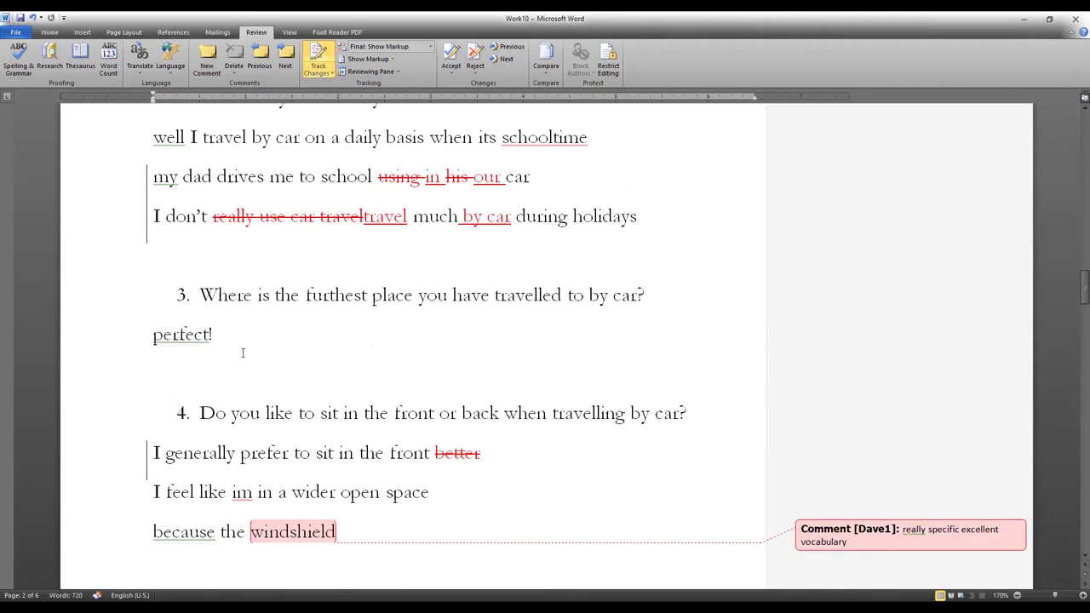
scroll(243, 353, down, 6)
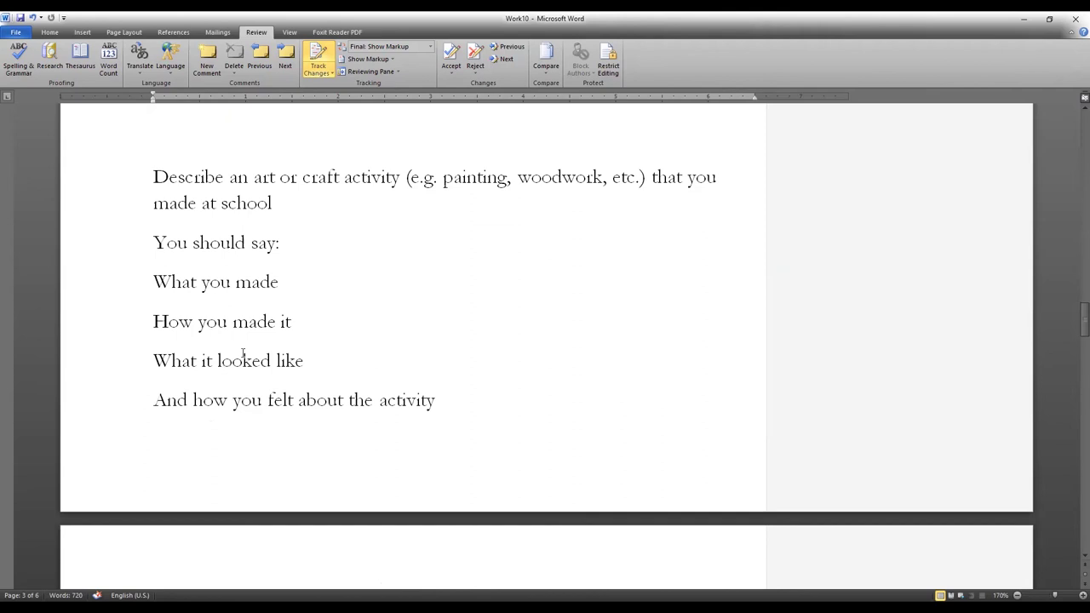
scroll(243, 354, up, 6)
scroll(243, 349, down, 10)
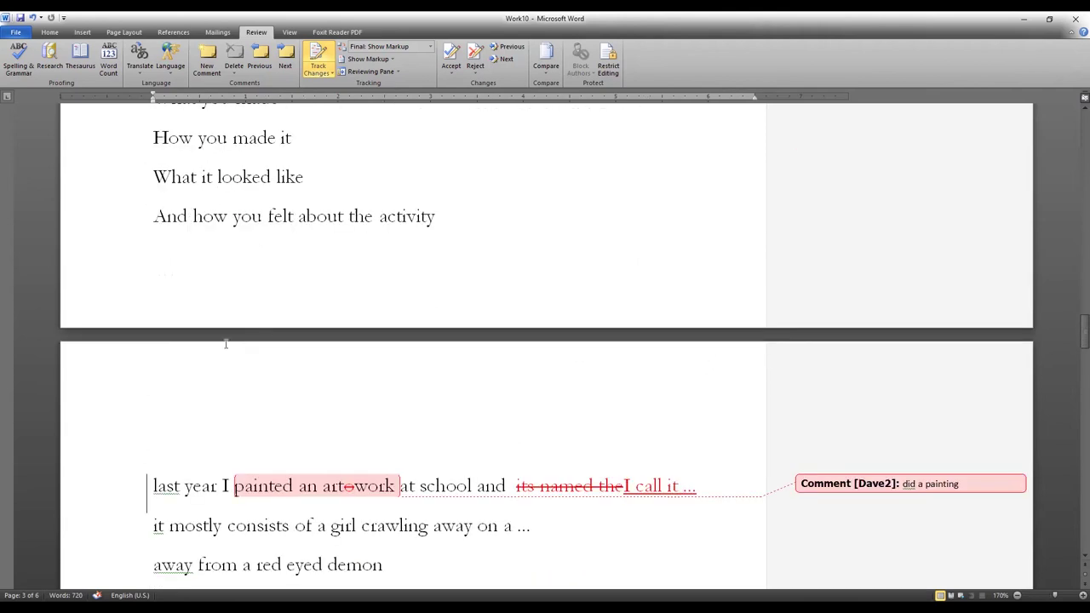
scroll(230, 338, down, 10)
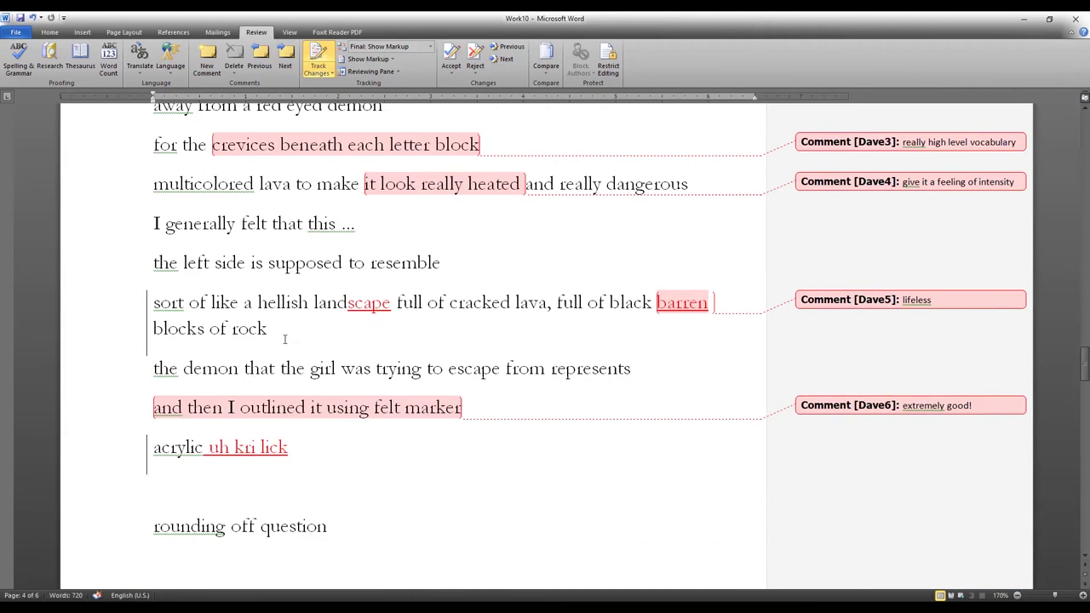
scroll(285, 341, down, 20)
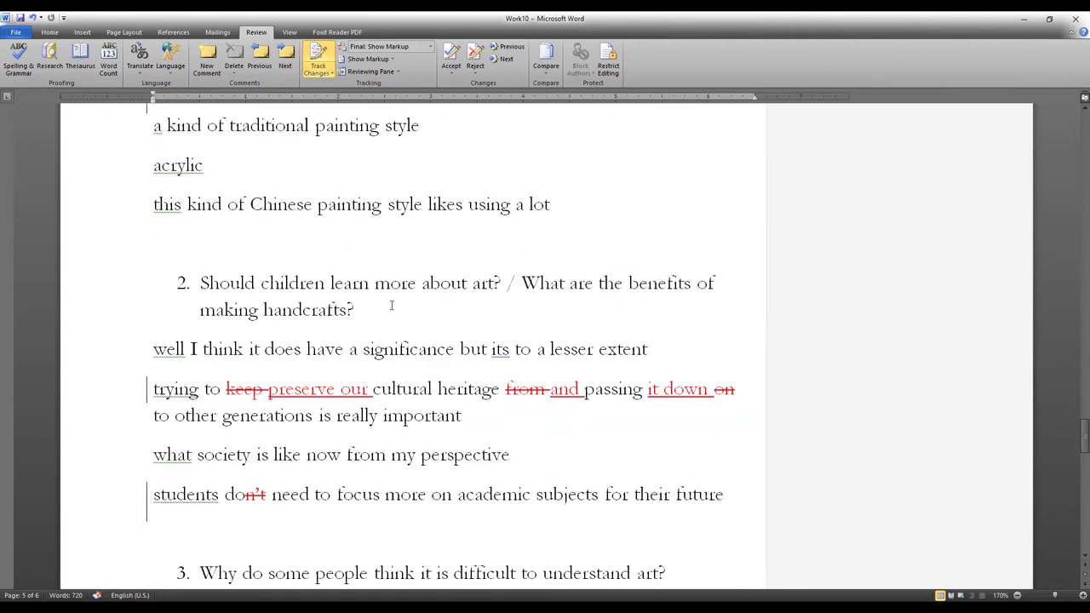
scroll(431, 316, down, 10)
scroll(432, 319, up, 20)
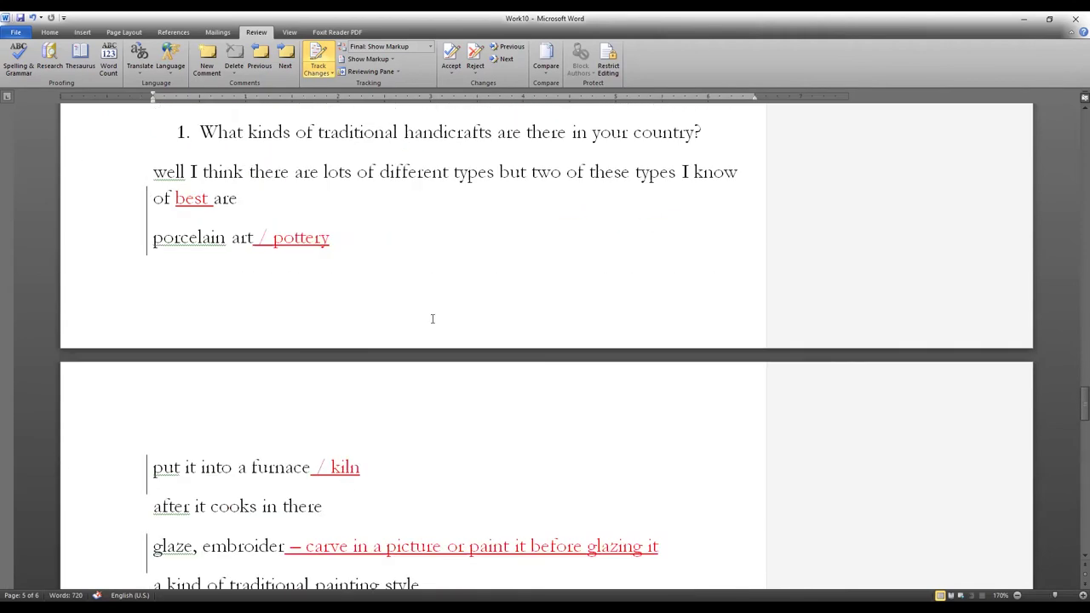
scroll(431, 319, up, 20)
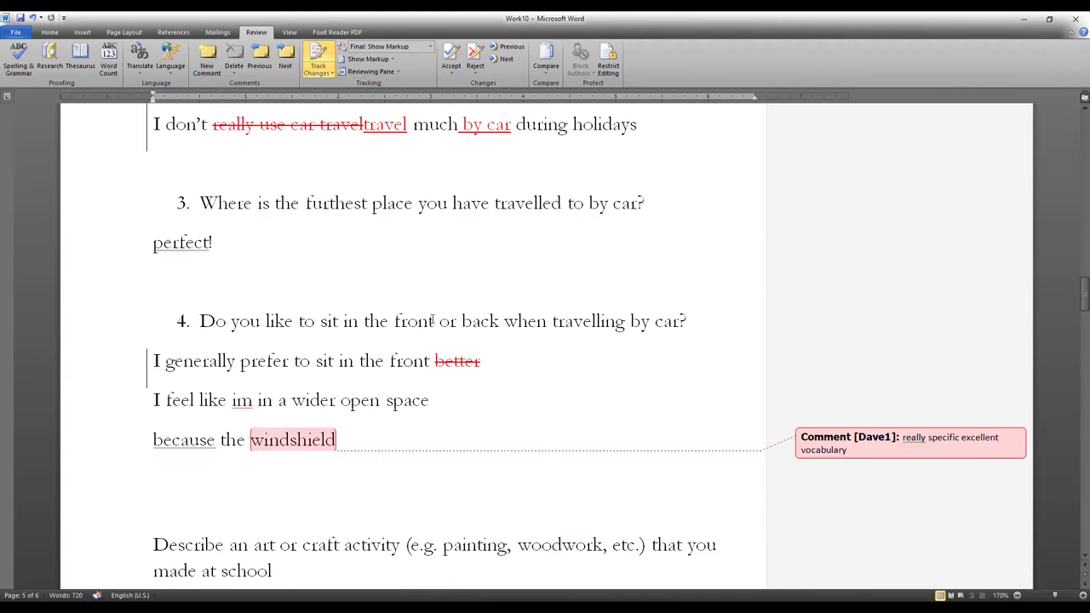
scroll(433, 320, up, 20)
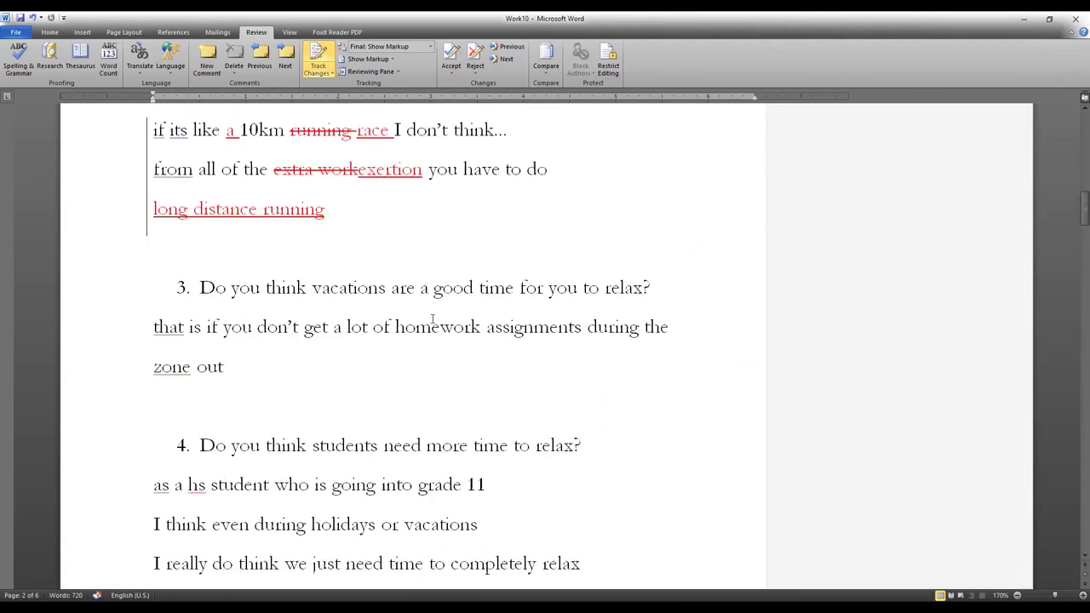
scroll(433, 320, up, 20)
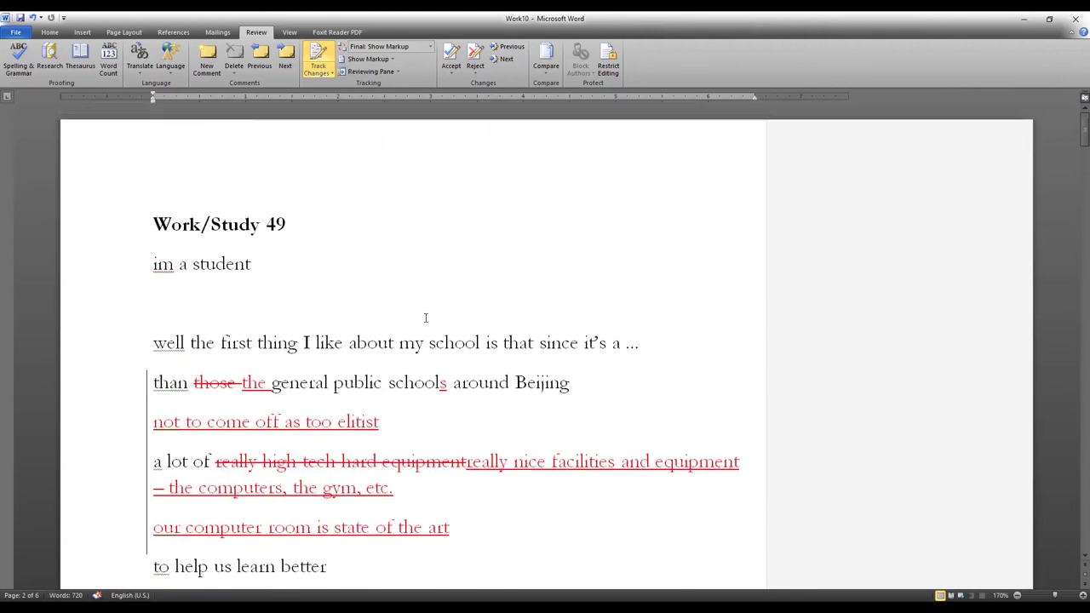